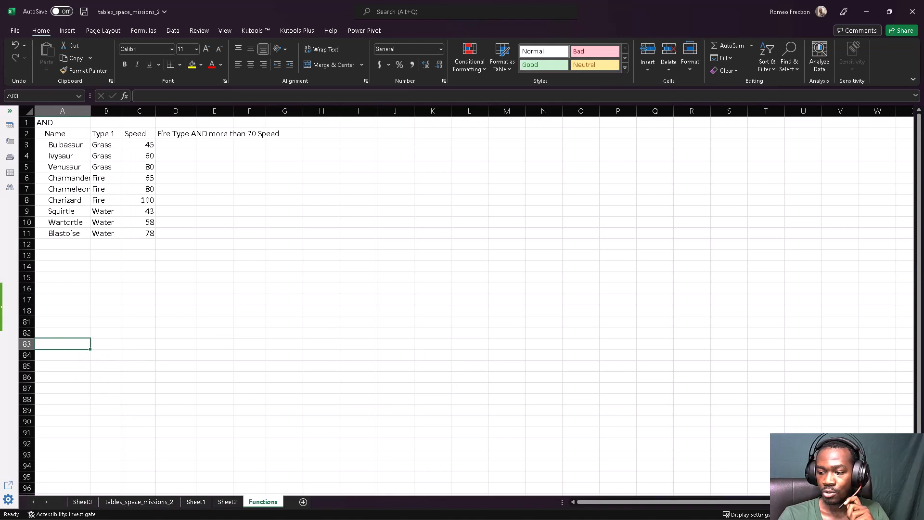
# Make the AND title in cell A1 bold
pyautogui.click(896, 514)
pyautogui.click(895, 514)
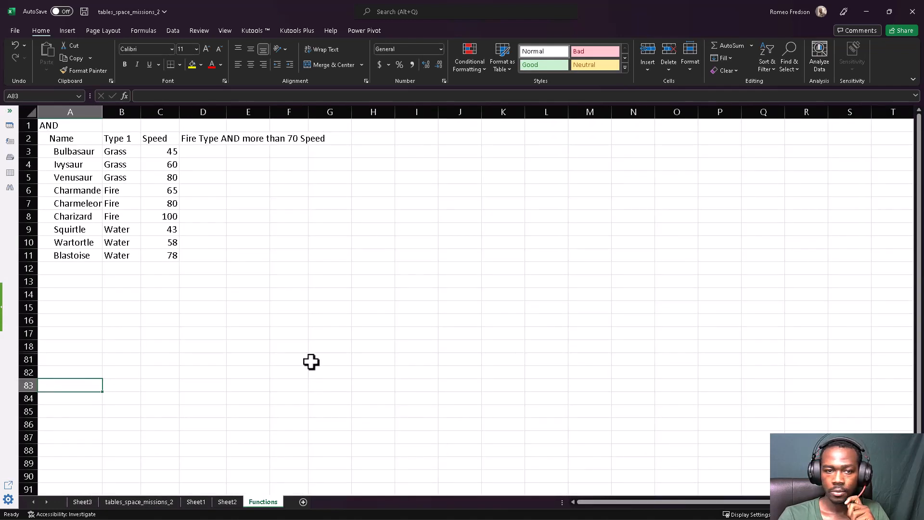
pyautogui.click(248, 333)
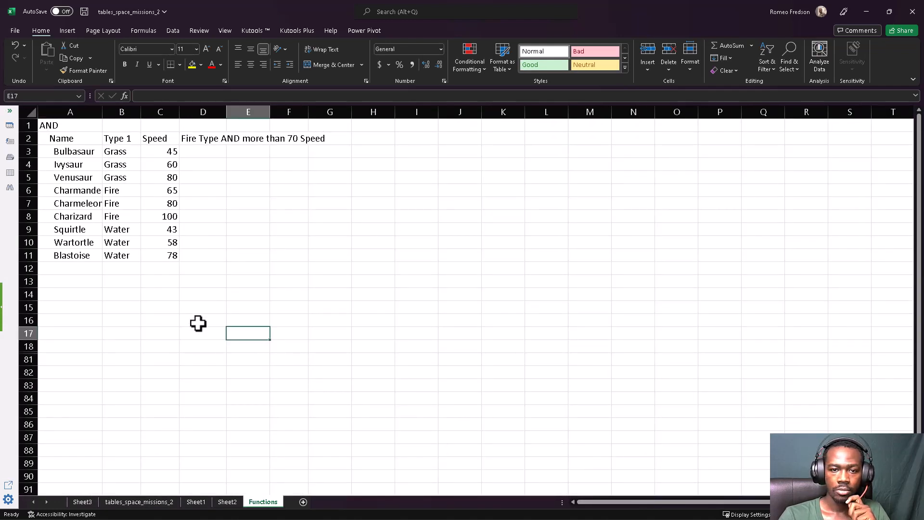
pyautogui.click(114, 233)
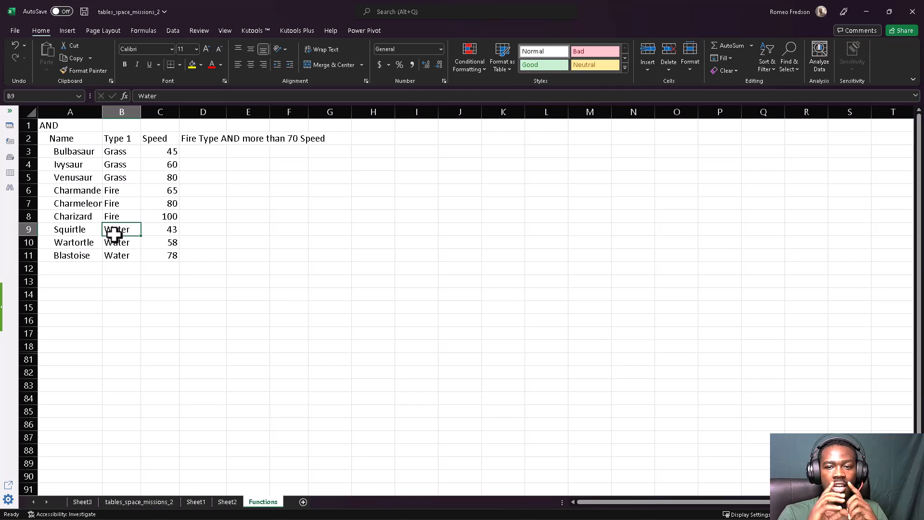
pyautogui.click(71, 126)
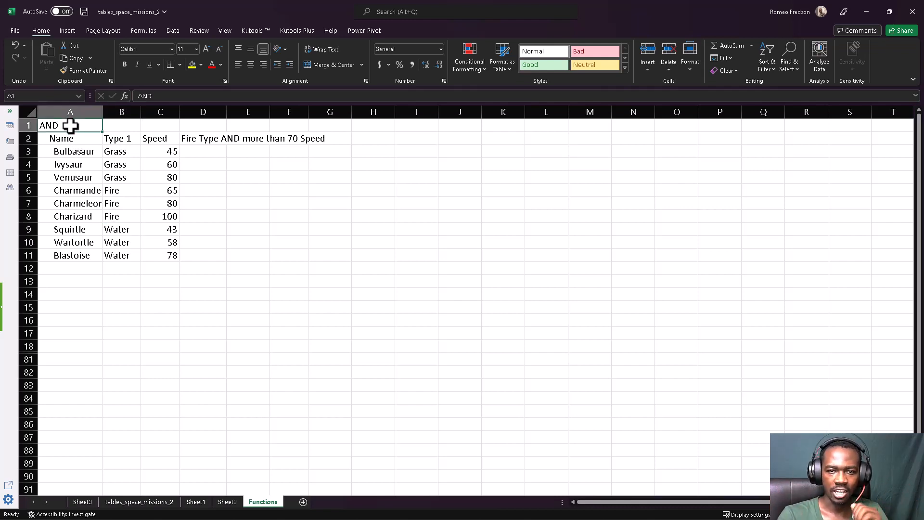
pyautogui.click(124, 64)
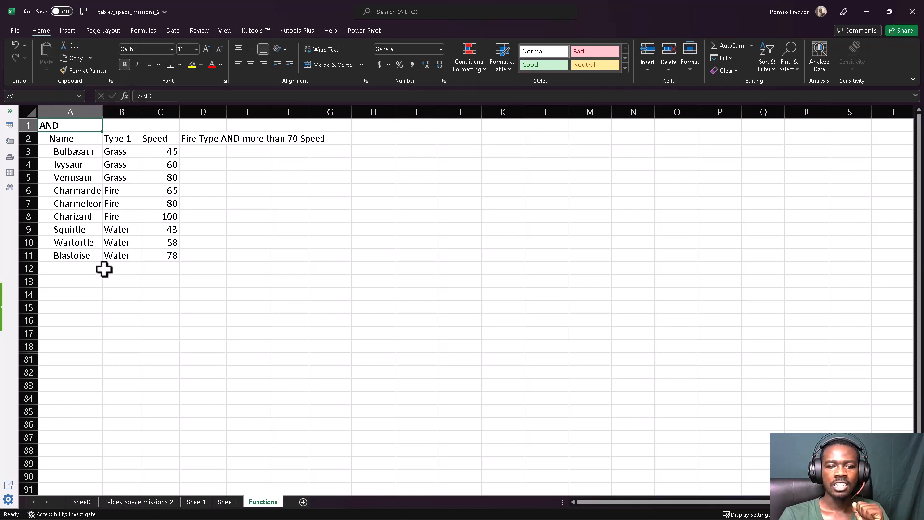
# Widen column D so the heading "Fire Type AND more than 70 Speed" fits inside its cell
pyautogui.click(104, 269)
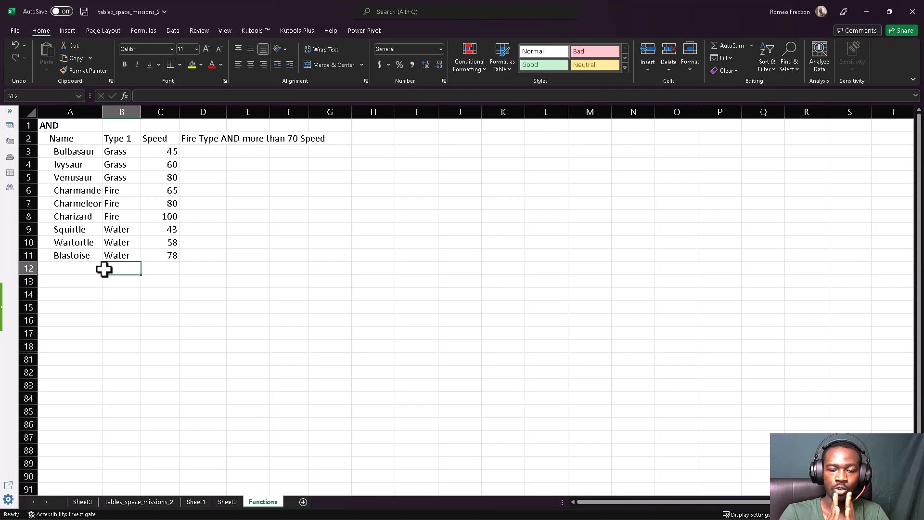
pyautogui.click(114, 310)
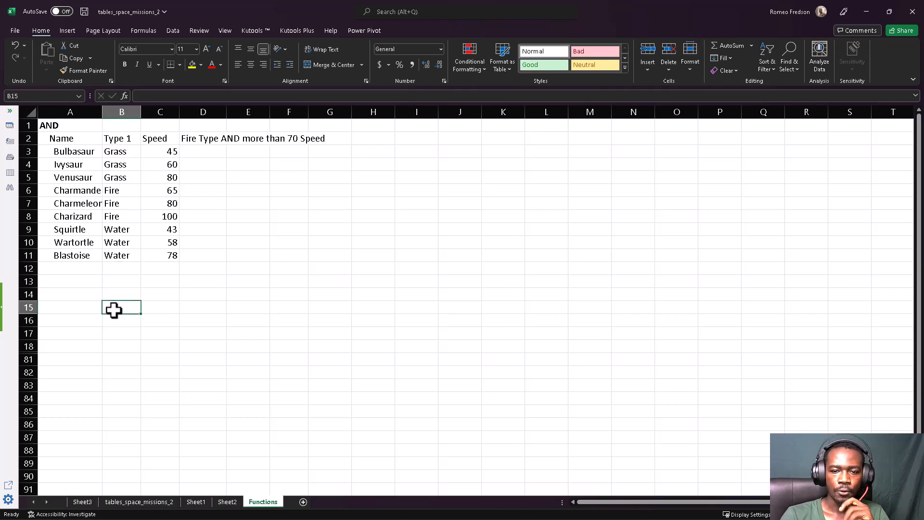
pyautogui.moveTo(226, 114); pyautogui.dragTo(355, 121)
pyautogui.click(221, 140)
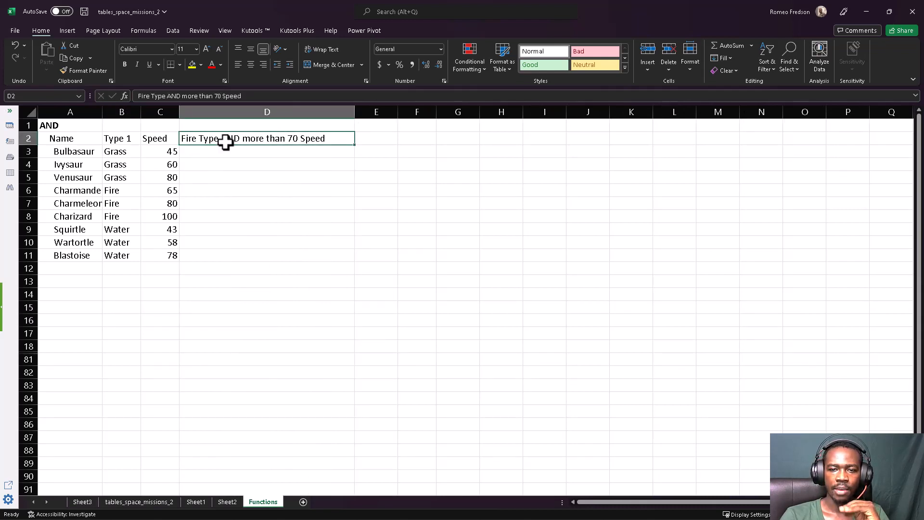
pyautogui.click(295, 152)
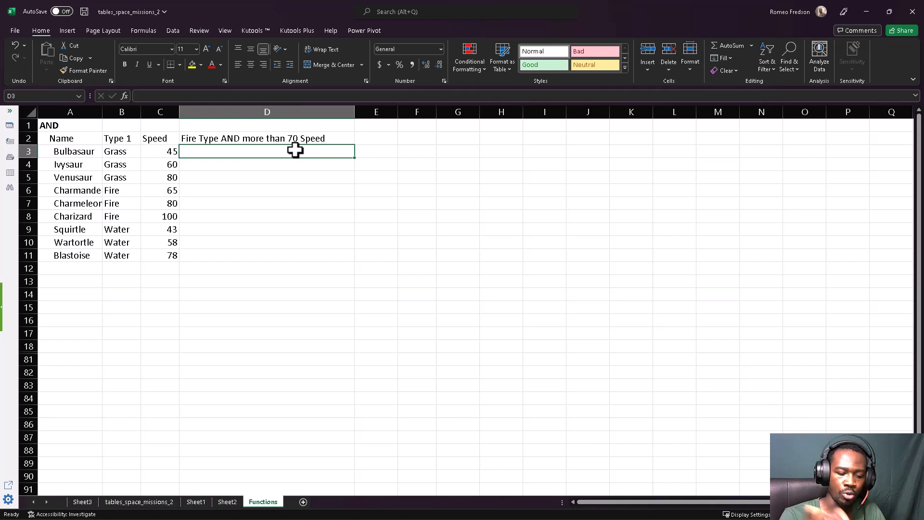
pyautogui.write('=')
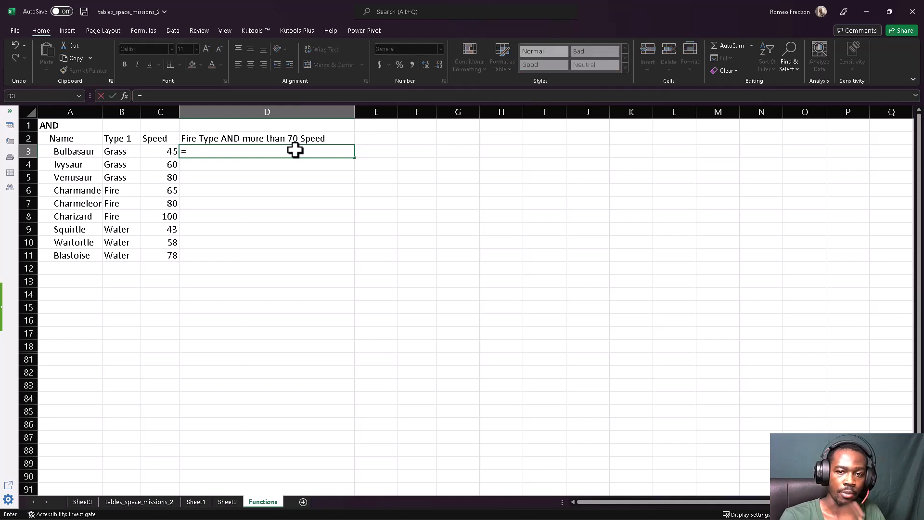
pyautogui.write('AND')
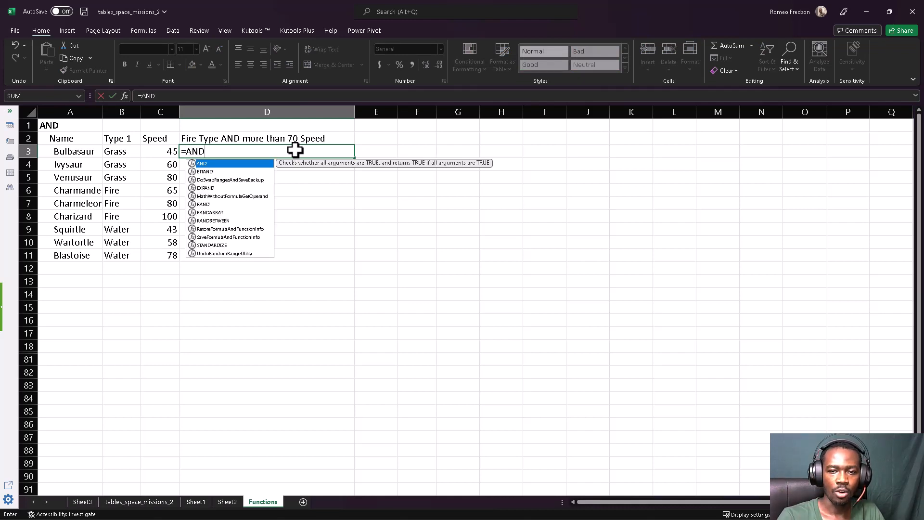
pyautogui.write('(')
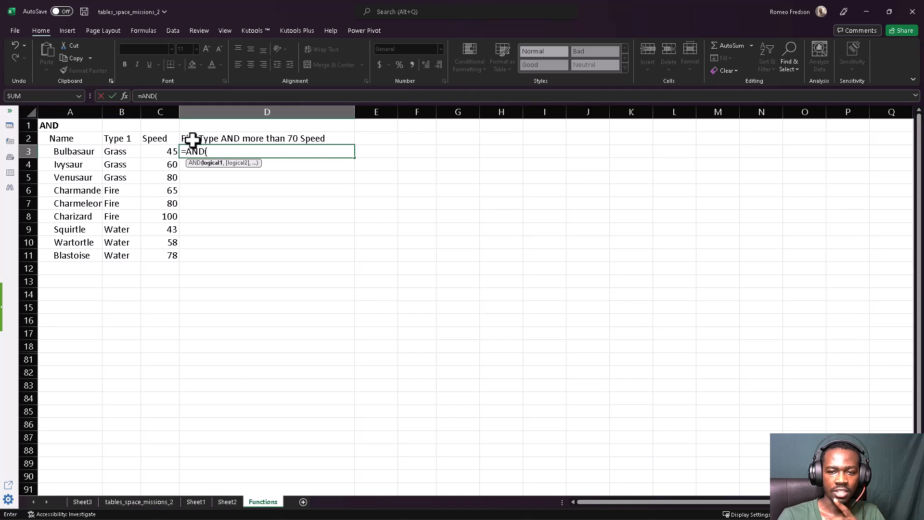
pyautogui.press('Escape')
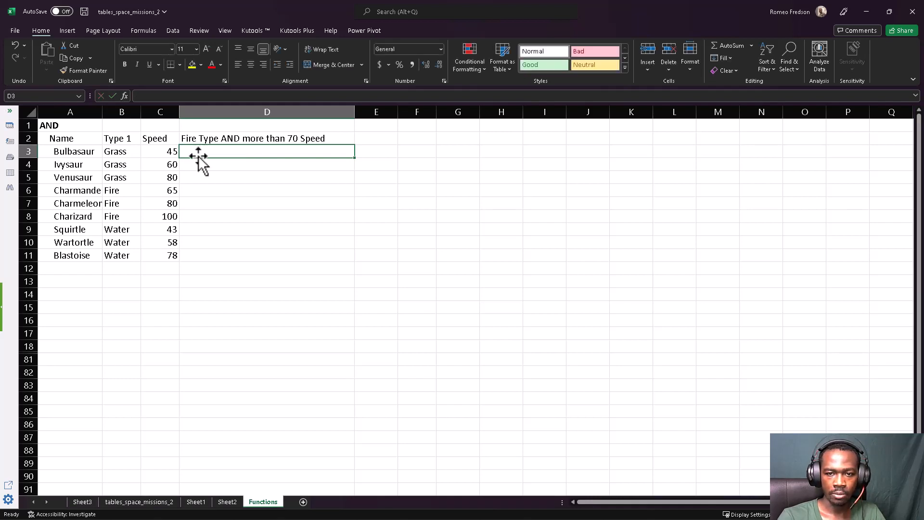
# Widen column A so the full Pokémon names fit inside their cells
pyautogui.click(209, 164)
pyautogui.click(233, 138)
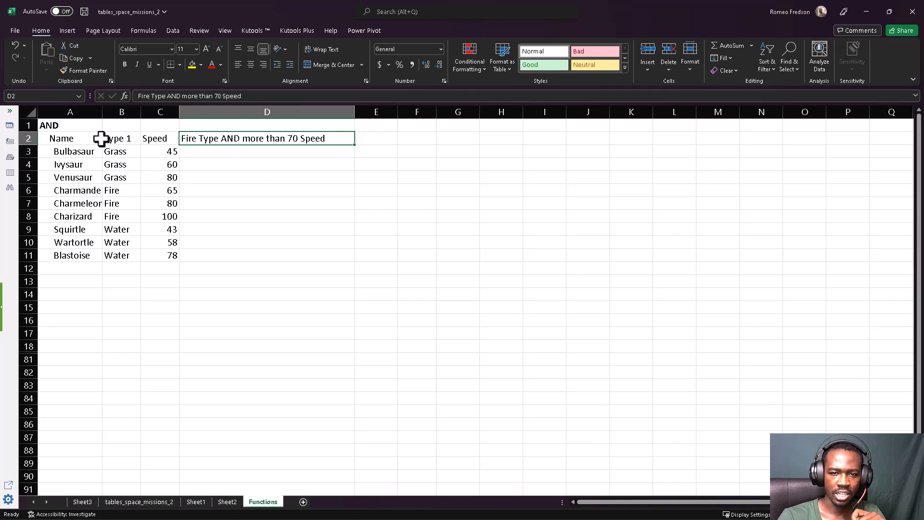
pyautogui.moveTo(68, 139); pyautogui.dragTo(166, 257)
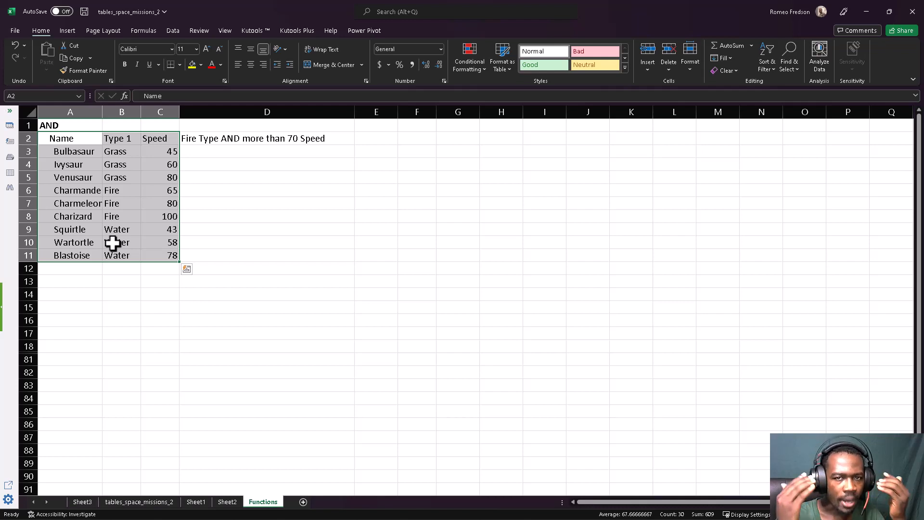
pyautogui.click(113, 242)
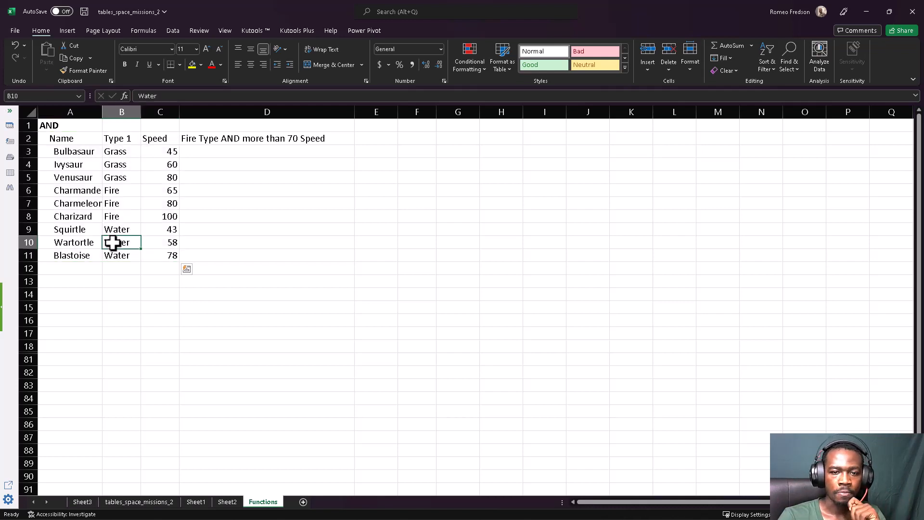
pyautogui.moveTo(102, 111); pyautogui.dragTo(132, 112)
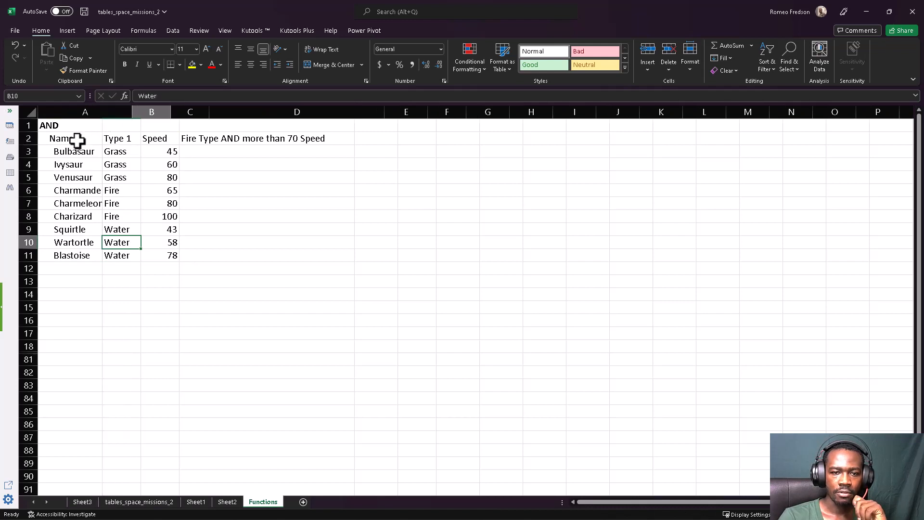
# Examine the Type 1 and Speed values of the listed Pokémon against the Fire type and more than 70 Speed conditions
pyautogui.click(91, 138)
pyautogui.click(147, 138)
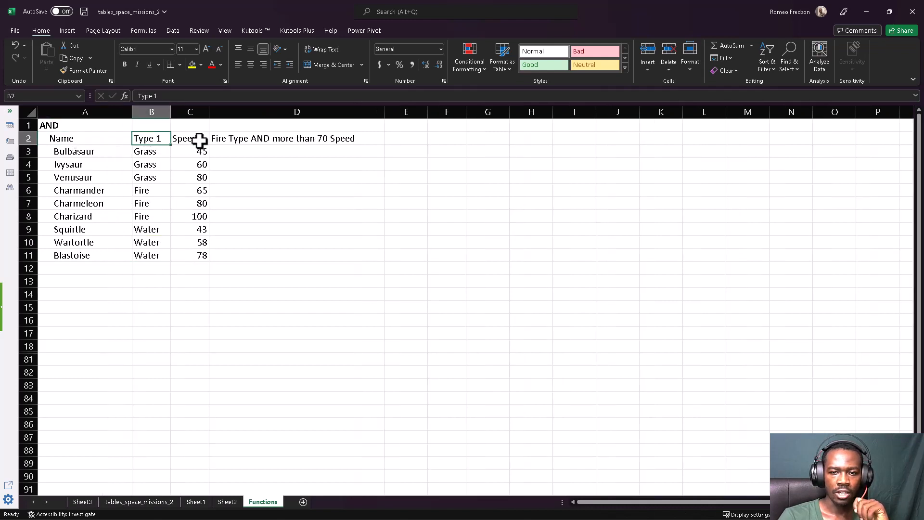
pyautogui.click(199, 140)
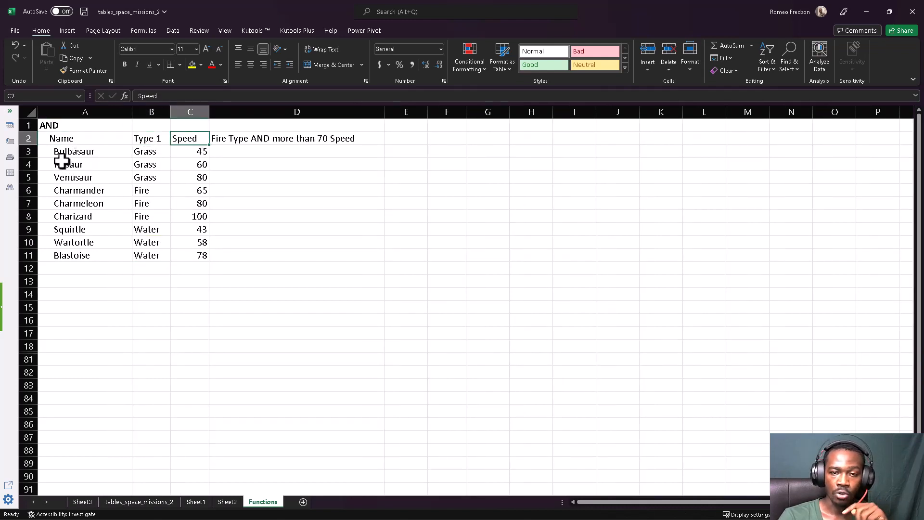
pyautogui.click(152, 153)
pyautogui.click(205, 153)
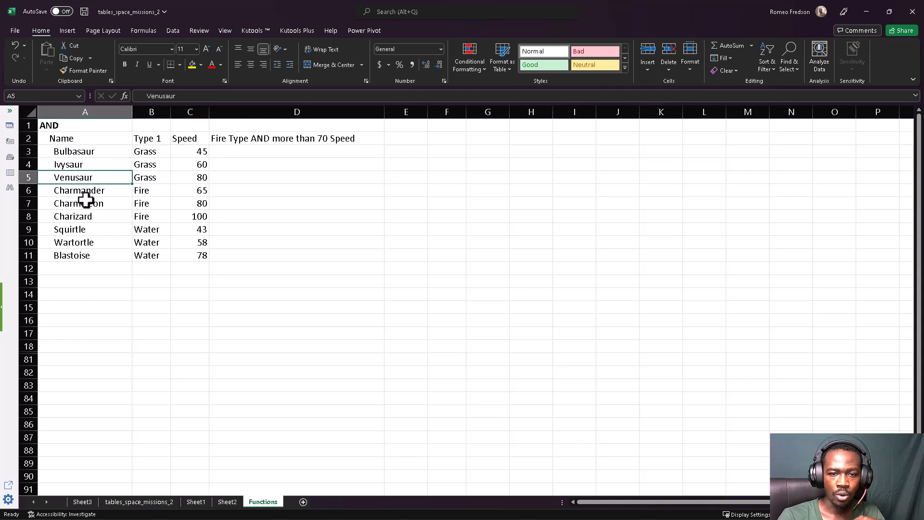
pyautogui.click(78, 191)
pyautogui.click(82, 204)
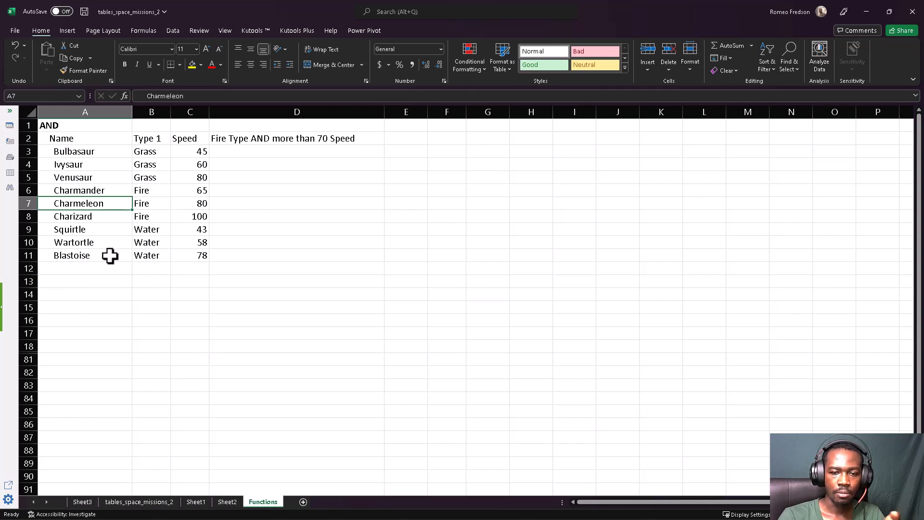
pyautogui.click(147, 257)
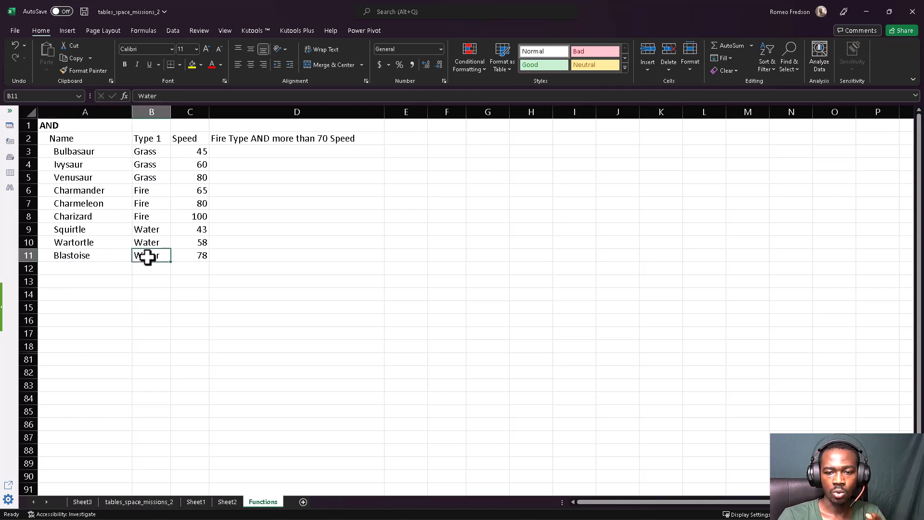
pyautogui.click(196, 257)
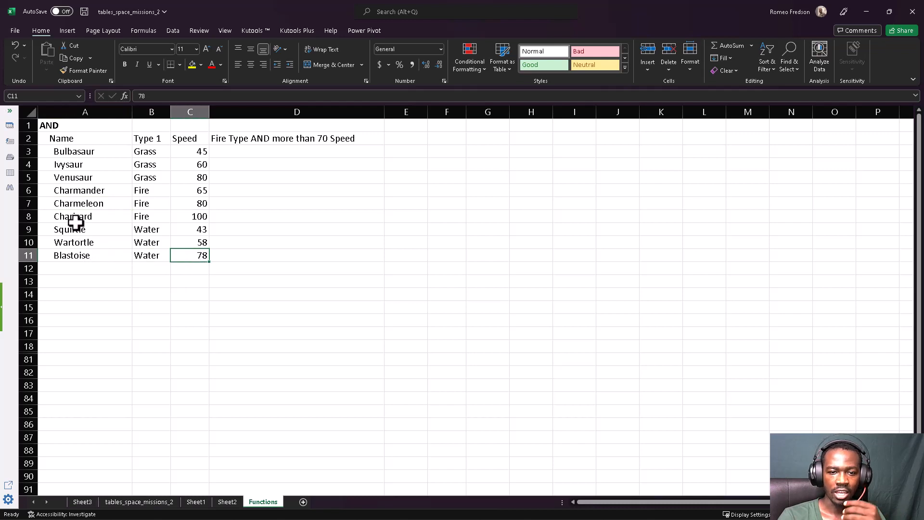
pyautogui.click(79, 204)
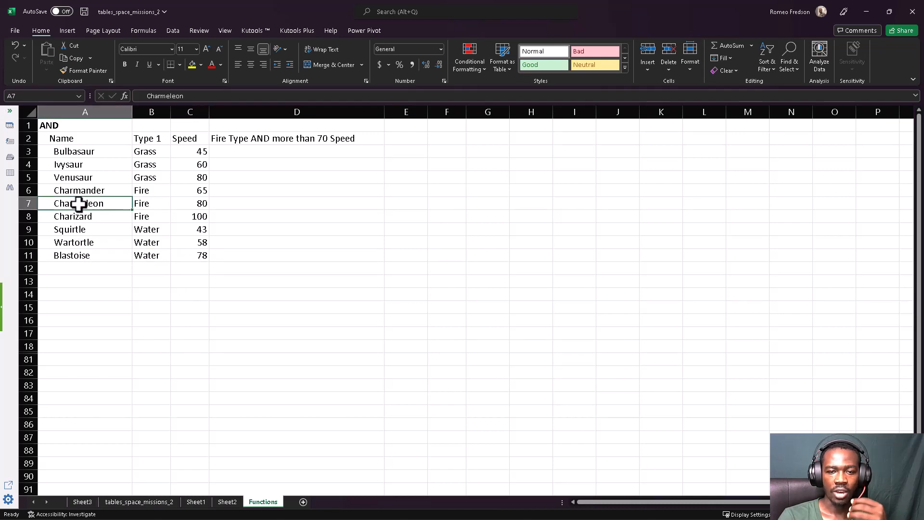
pyautogui.click(148, 205)
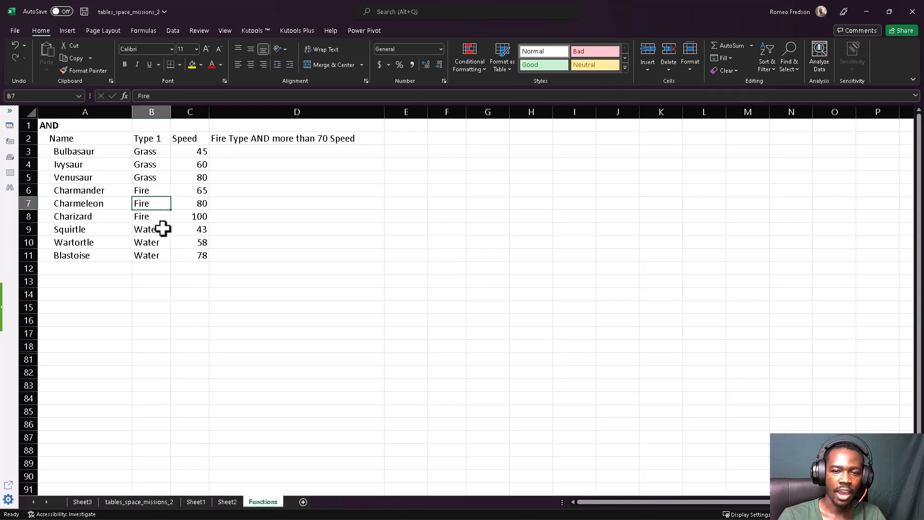
pyautogui.click(196, 204)
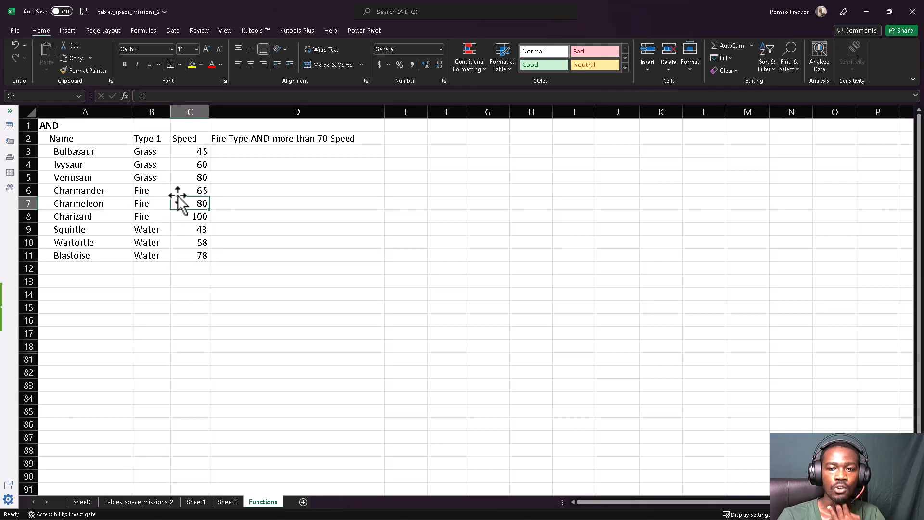
pyautogui.moveTo(192, 154); pyautogui.dragTo(189, 256)
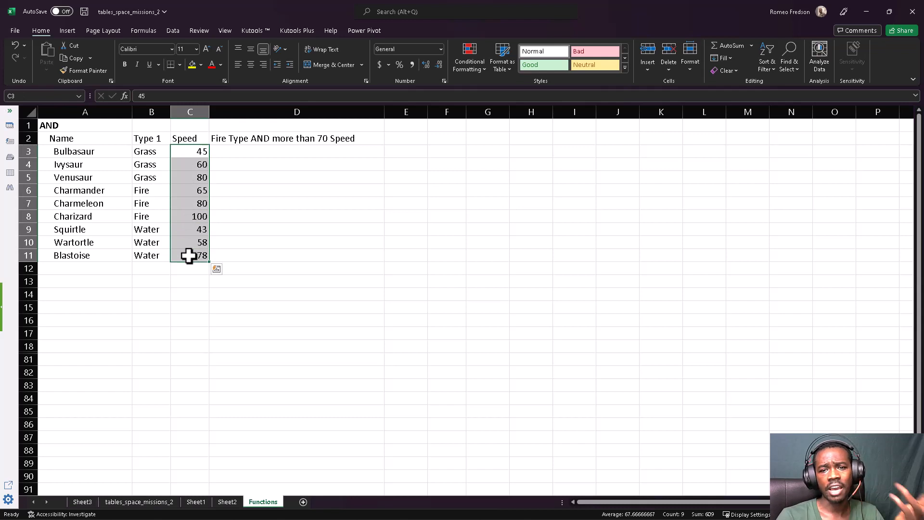
pyautogui.click(240, 152)
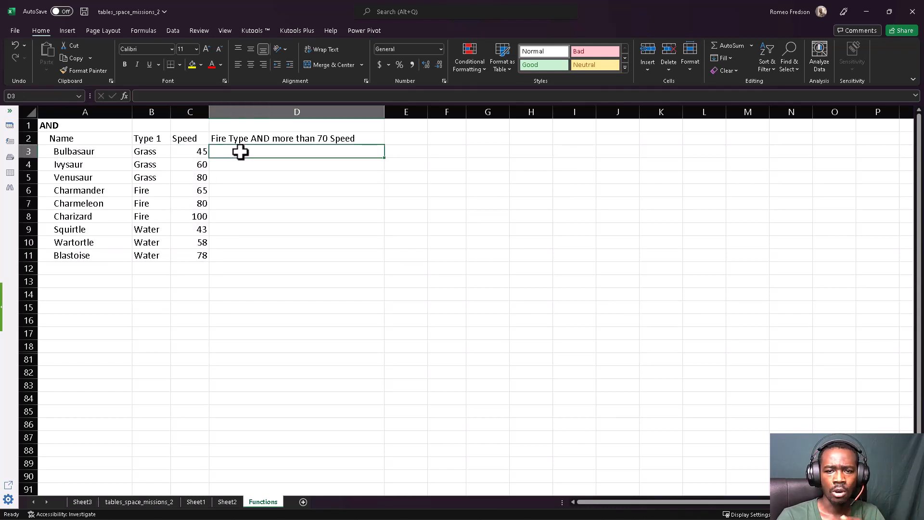
pyautogui.click(146, 152)
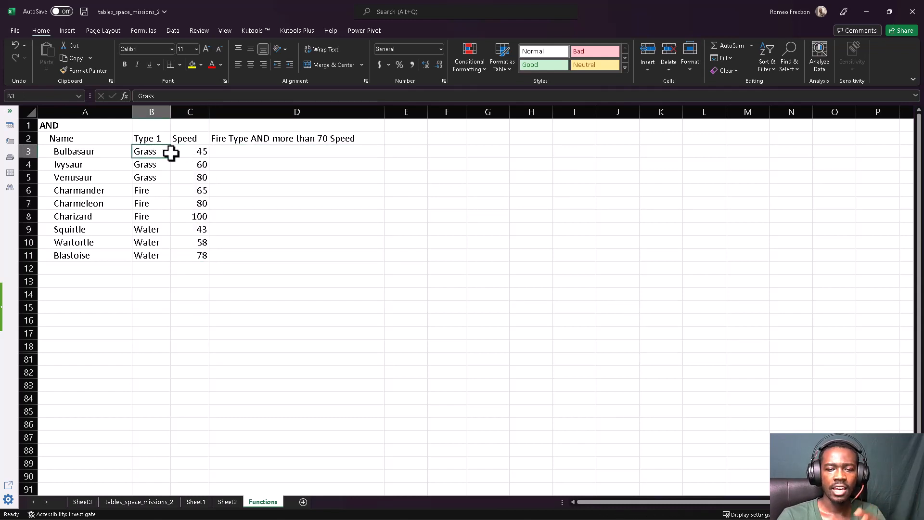
pyautogui.click(192, 152)
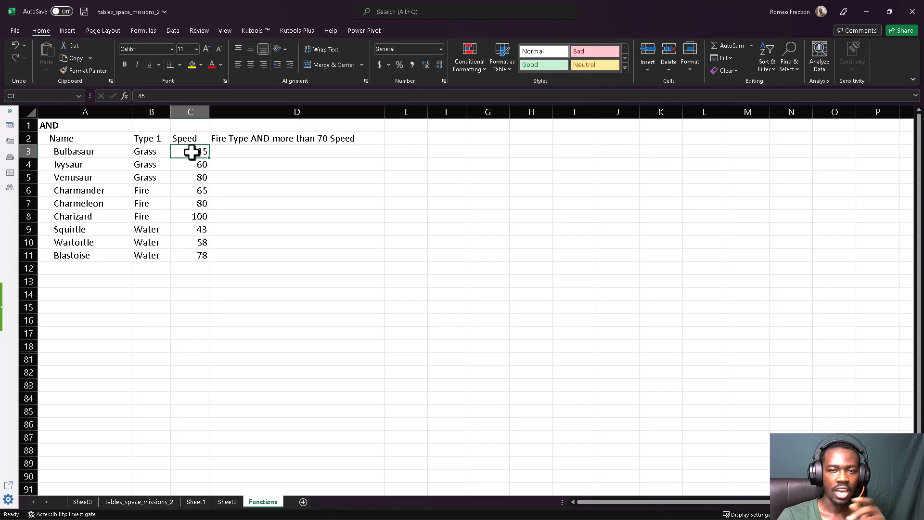
# Enter the formula =AND("Fire",70) in cell D3 for Bulbasaur
pyautogui.click(239, 152)
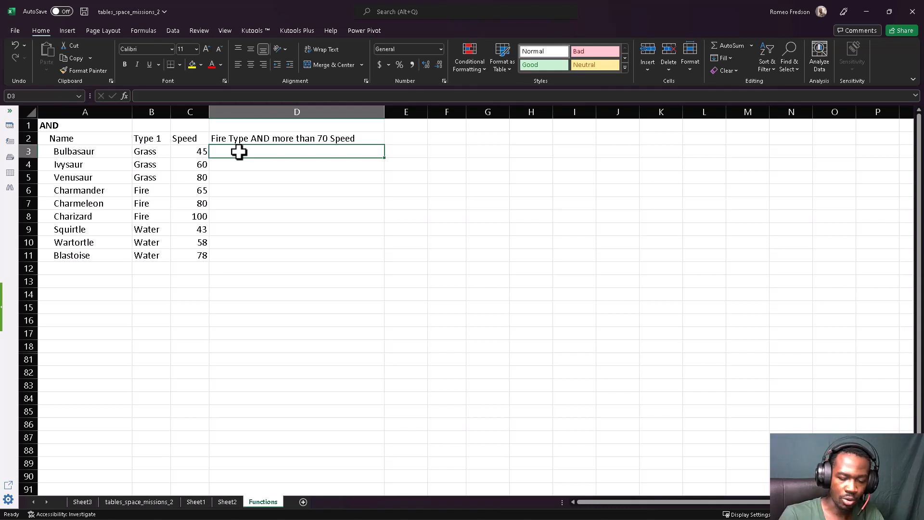
pyautogui.write('=')
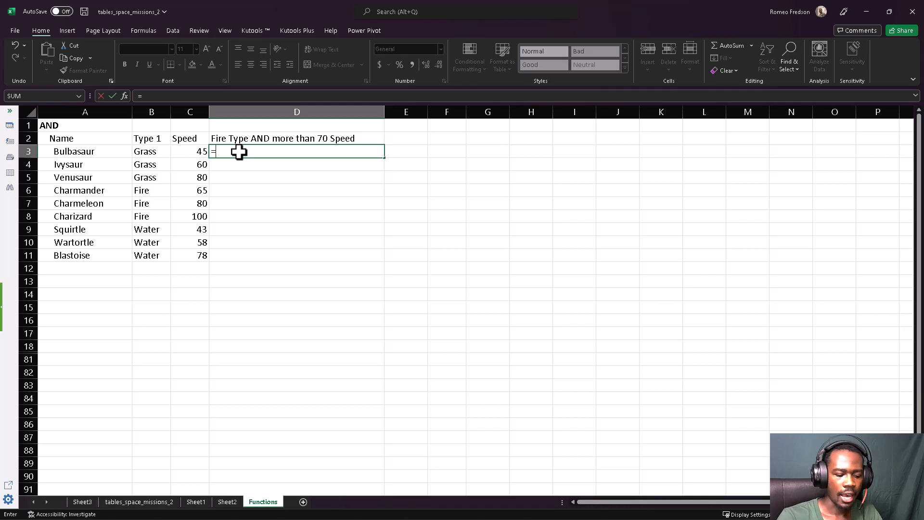
pyautogui.write('AND(')
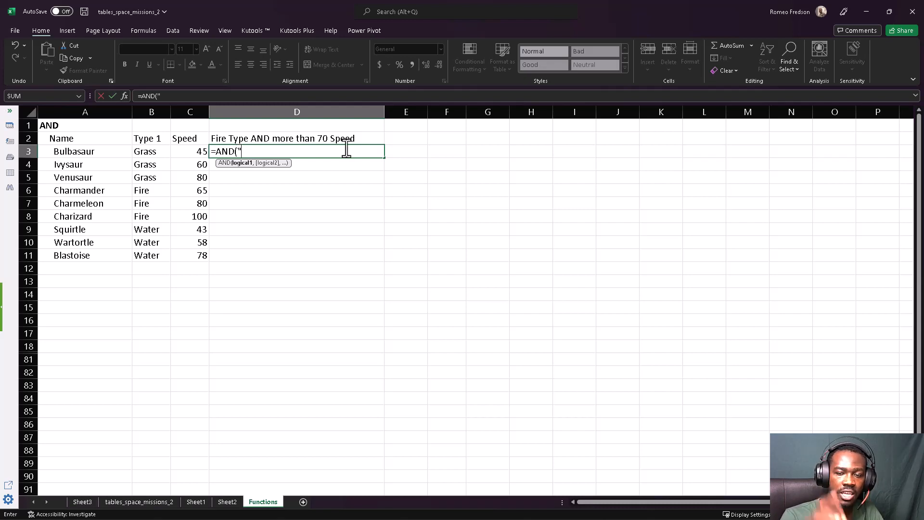
pyautogui.write('RE')
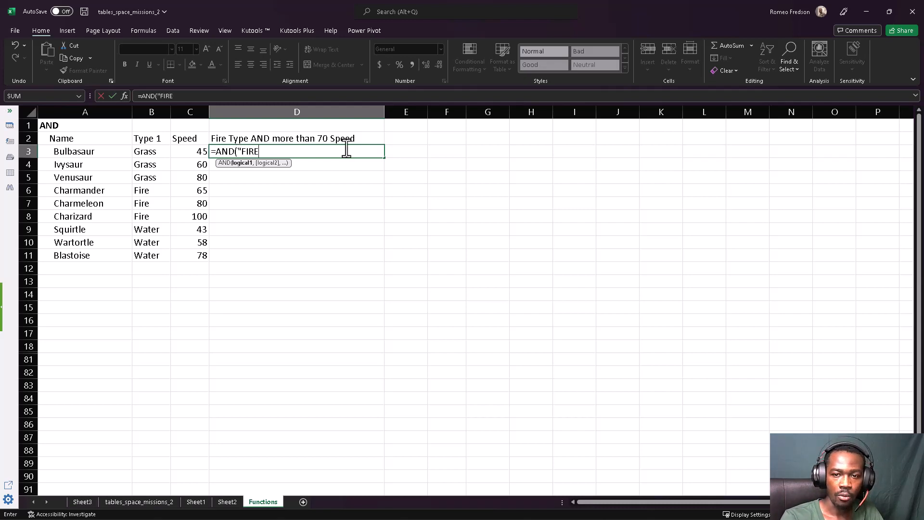
pyautogui.press('BackSpace')
pyautogui.press('BackSpace')
pyautogui.press('BackSpace')
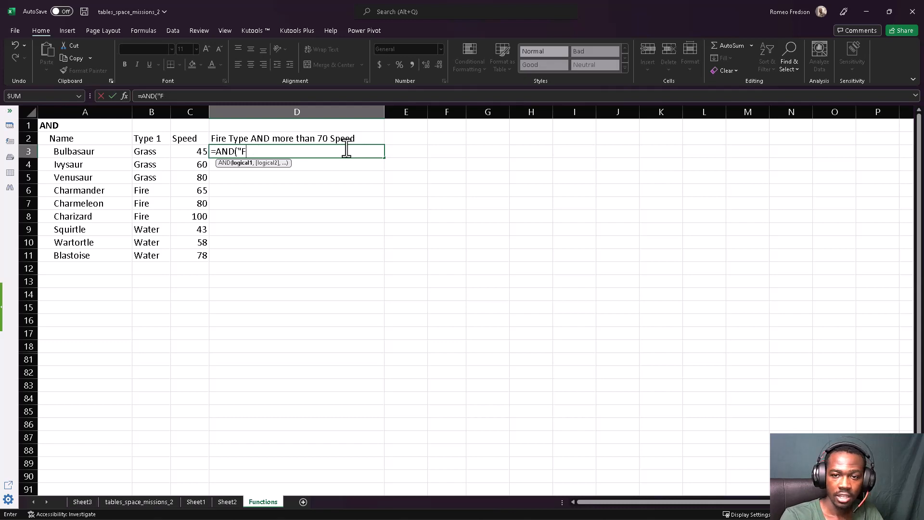
pyautogui.write('ire')
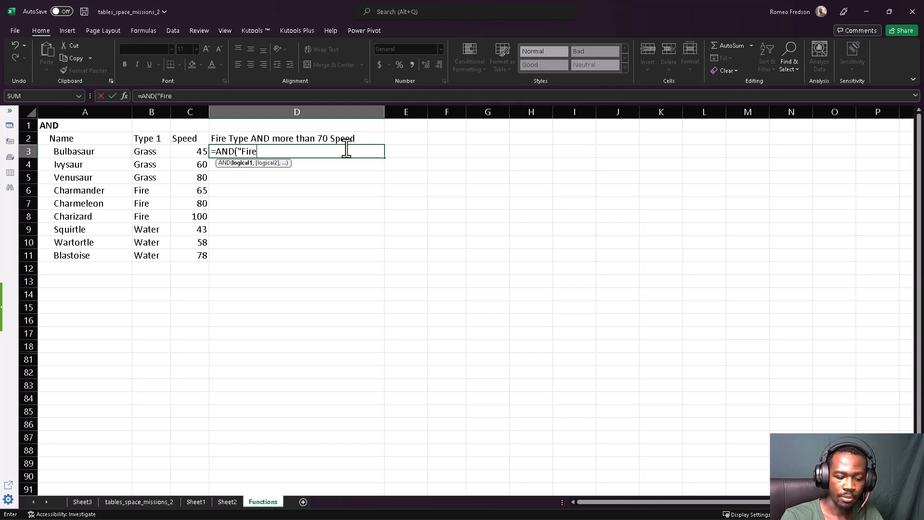
pyautogui.write('"')
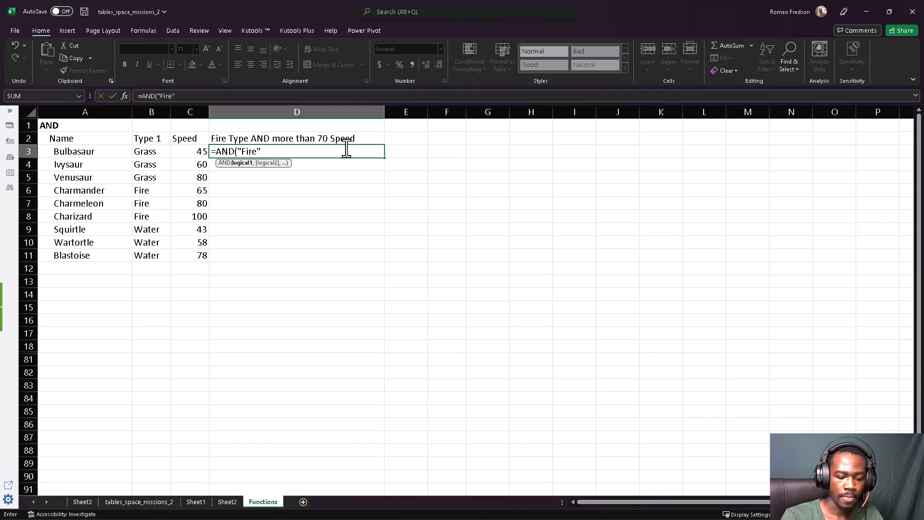
pyautogui.write(',')
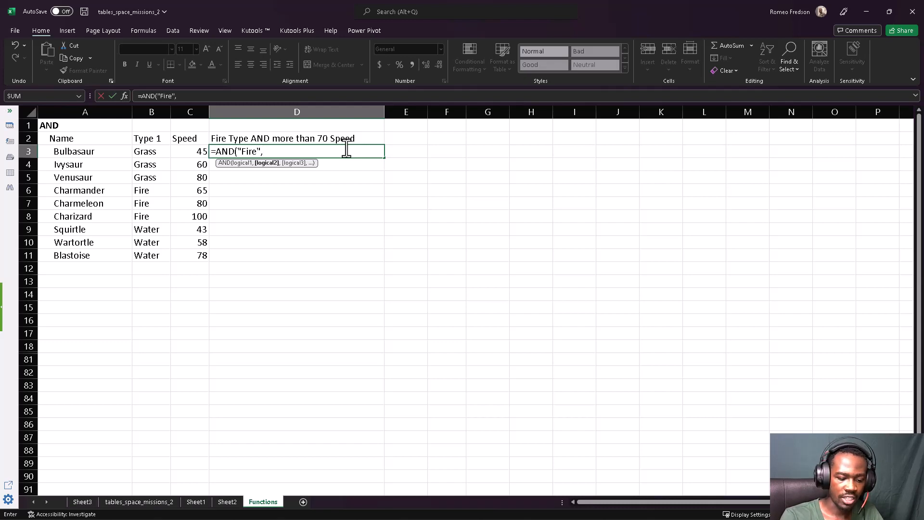
pyautogui.write('7')
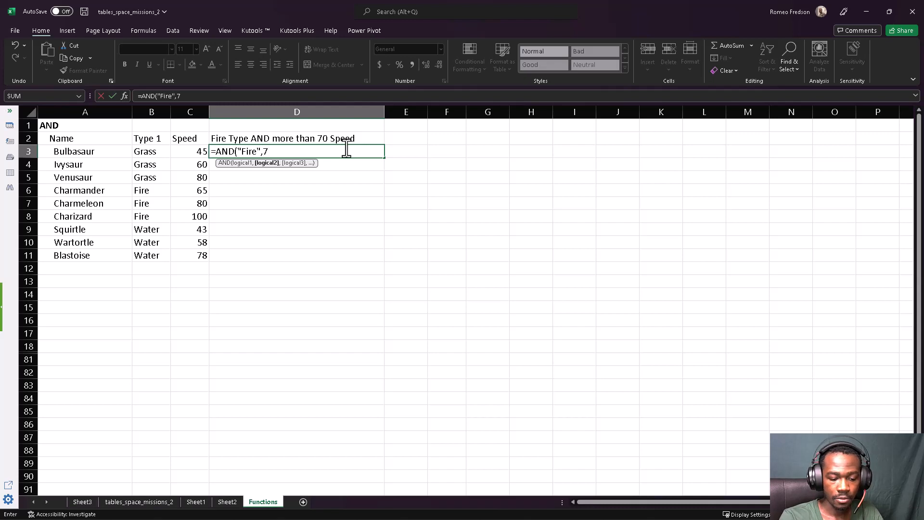
pyautogui.write('0')
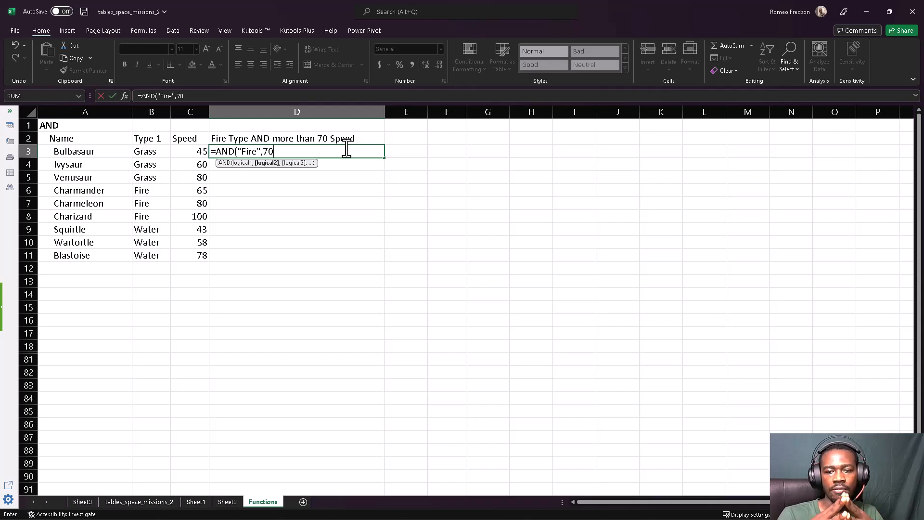
pyautogui.write(')')
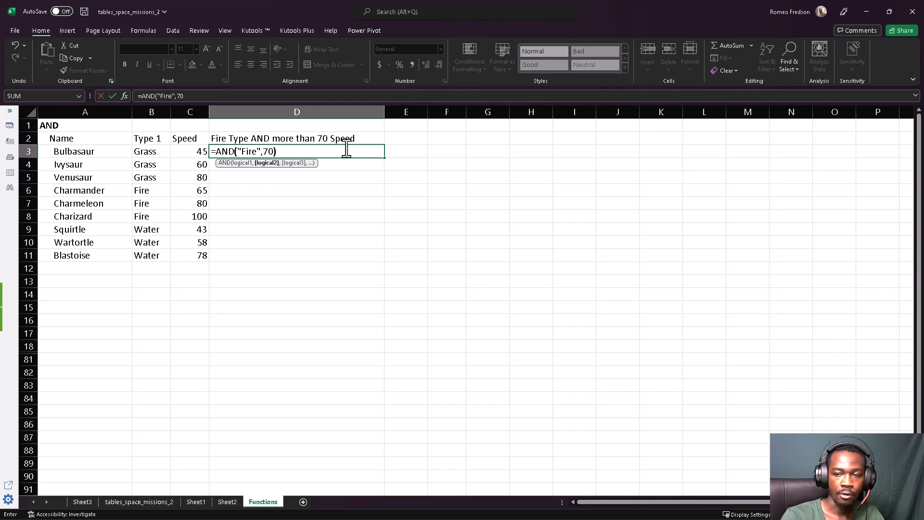
pyautogui.press('Return')
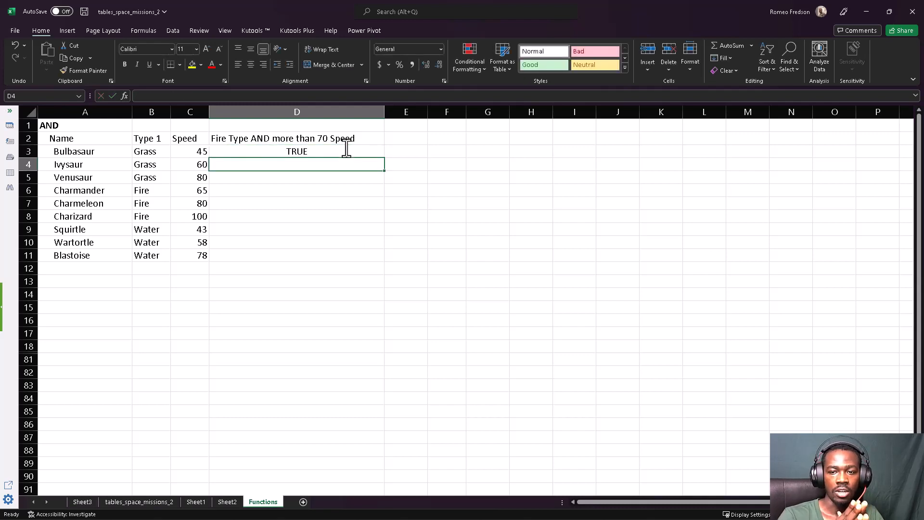
# Examine the AND formula in D3 against Bulbasaur's Type 1 and Speed values in columns B and C
pyautogui.click(301, 150)
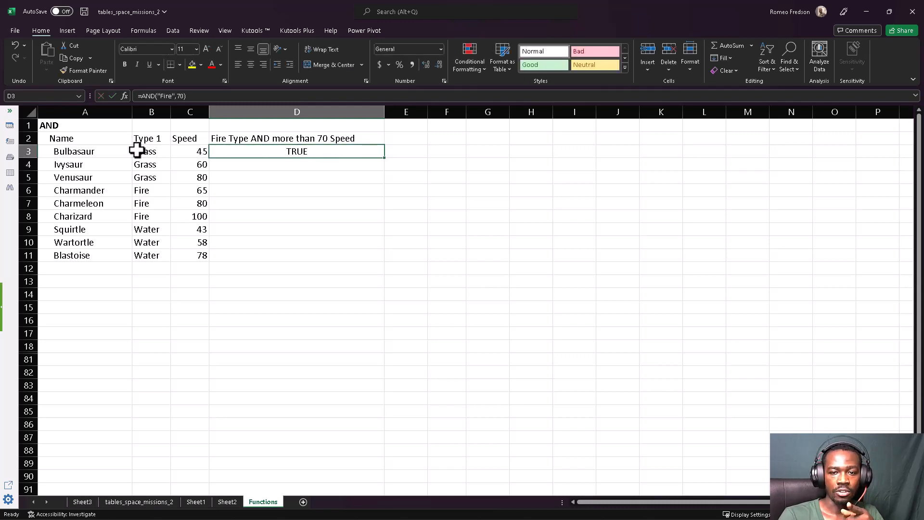
pyautogui.doubleClick(247, 151)
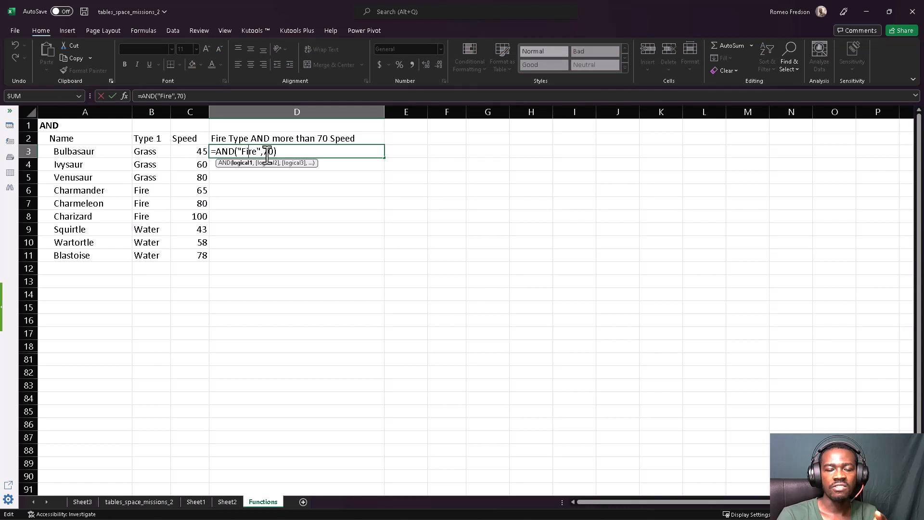
pyautogui.hotkey('ctrl', 'Return')
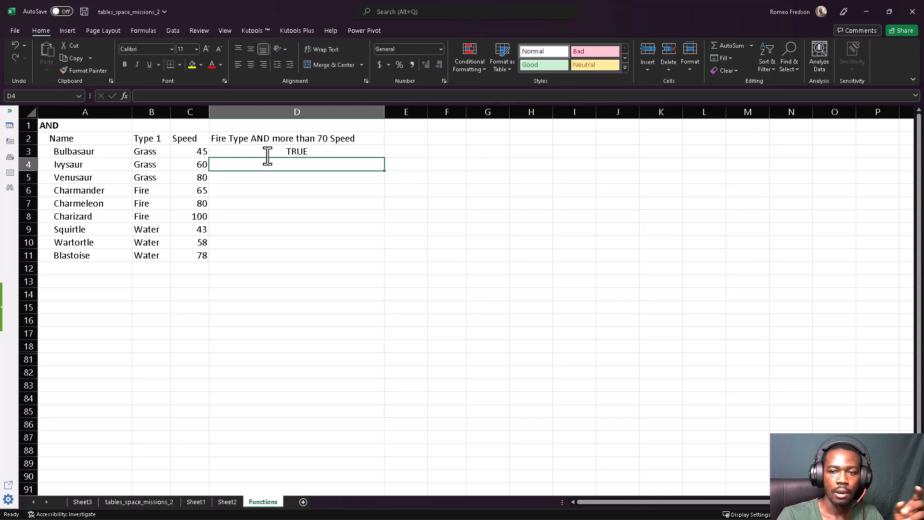
pyautogui.click(153, 152)
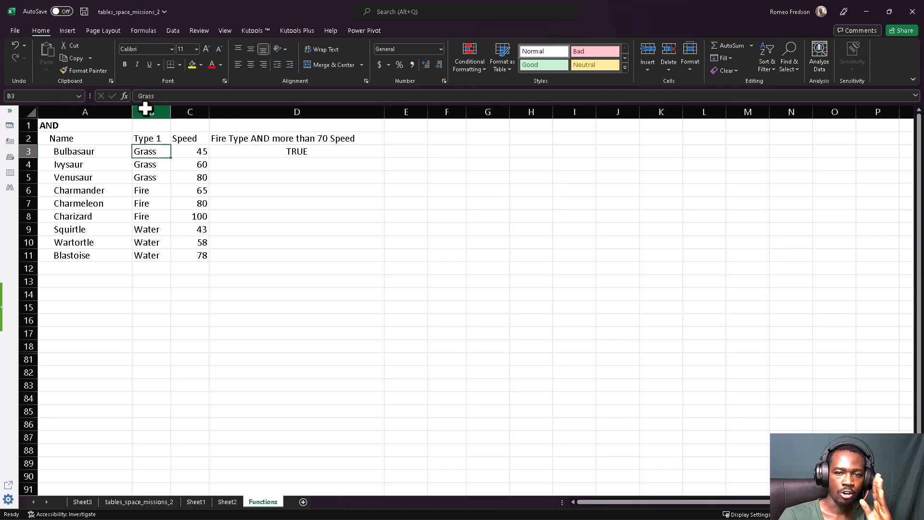
pyautogui.click(147, 110)
pyautogui.click(189, 109)
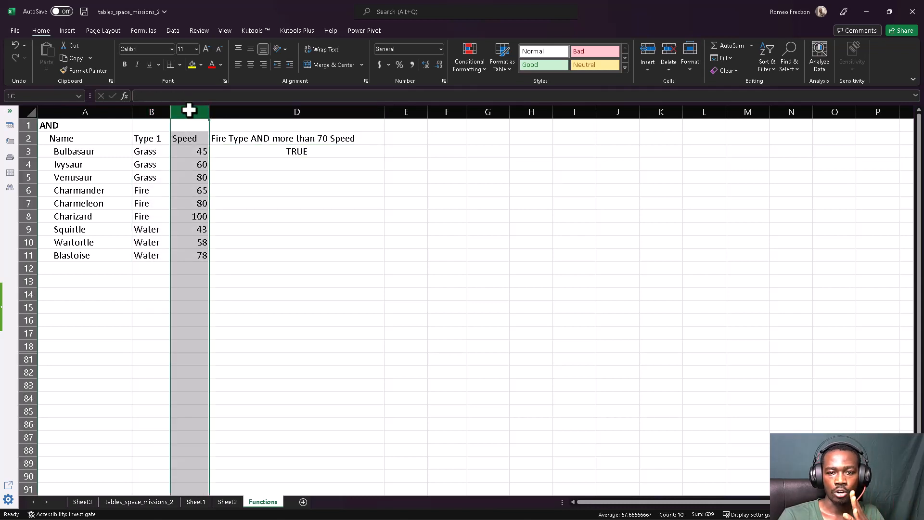
pyautogui.click(153, 151)
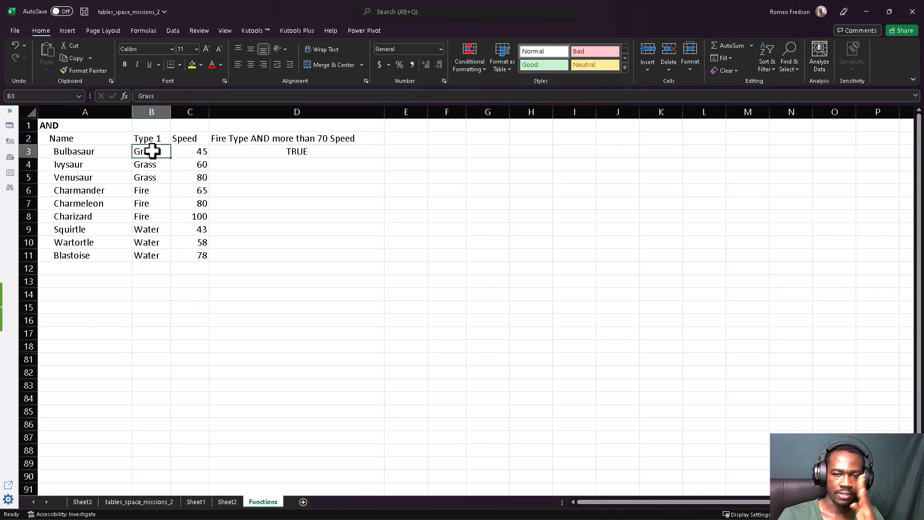
pyautogui.click(190, 150)
pyautogui.click(253, 152)
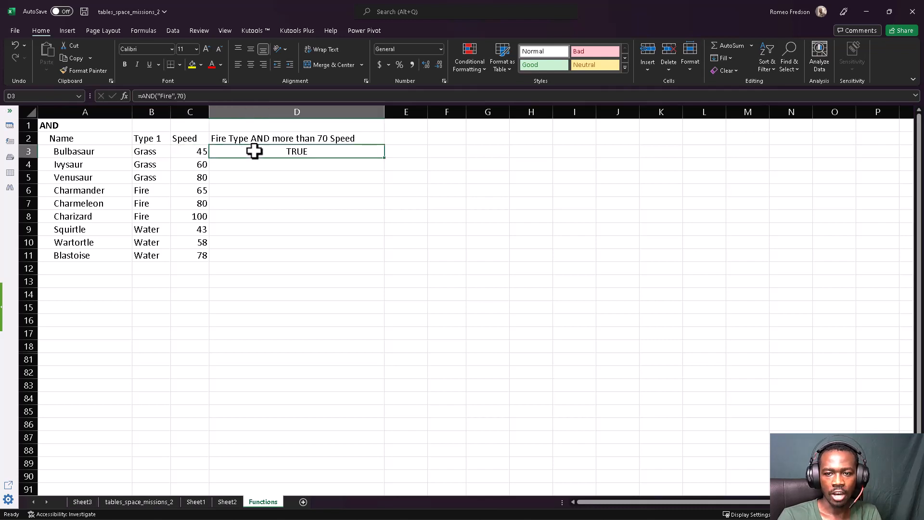
# Add the cell references to both conditions in D3 so the formula reads =AND(B3="Fire",C3=70)
pyautogui.doubleClick(254, 151)
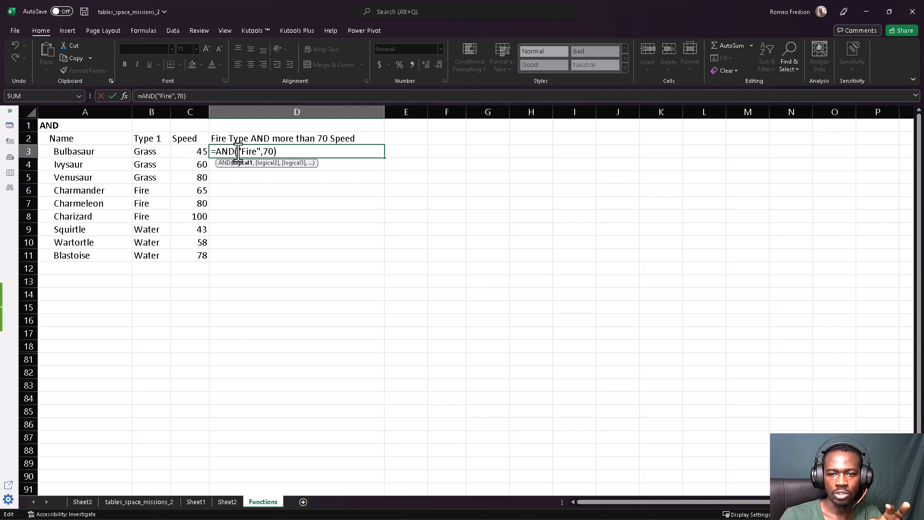
pyautogui.click(146, 153)
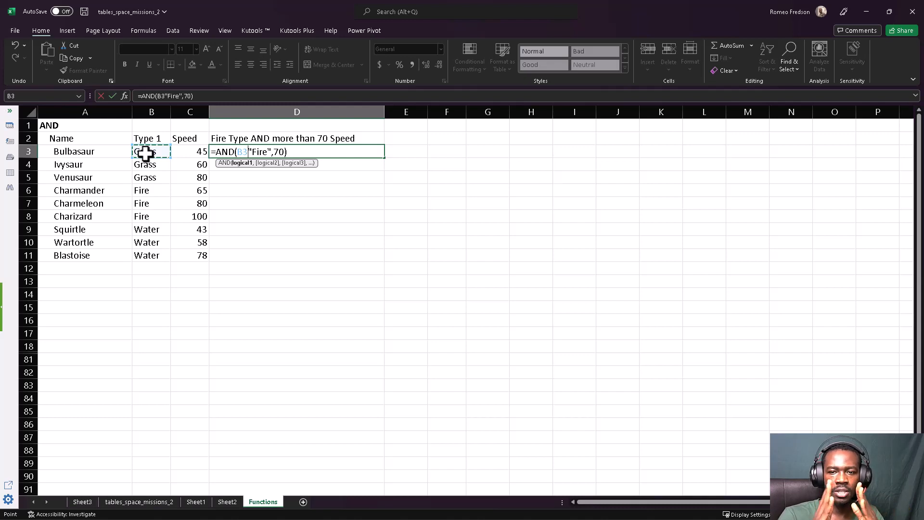
pyautogui.write('=')
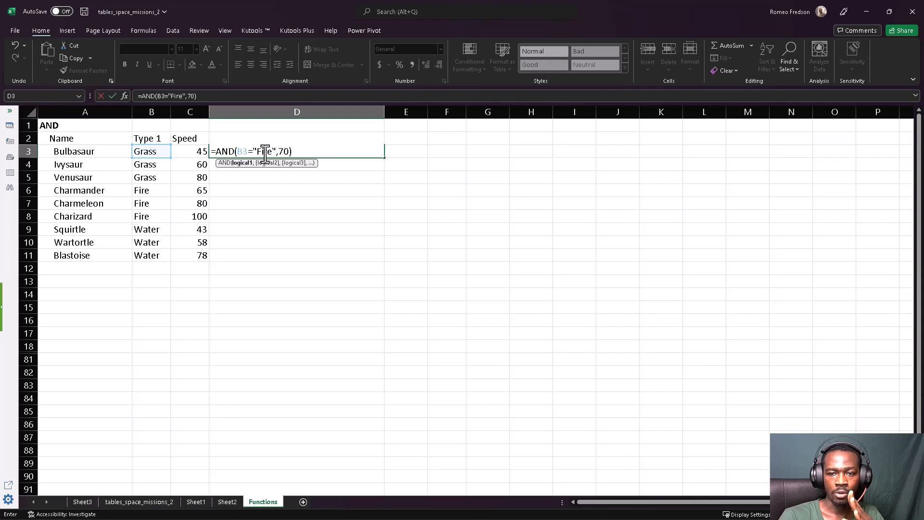
pyautogui.click(281, 151)
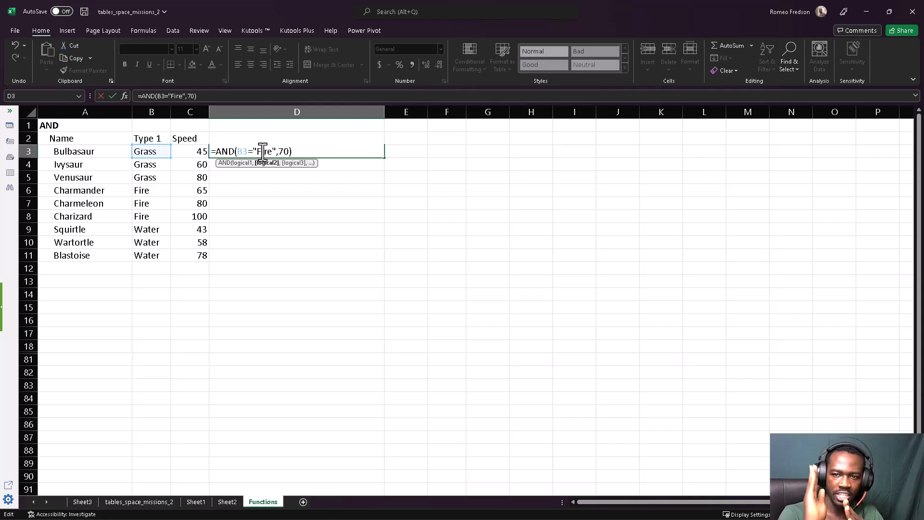
pyautogui.click(183, 152)
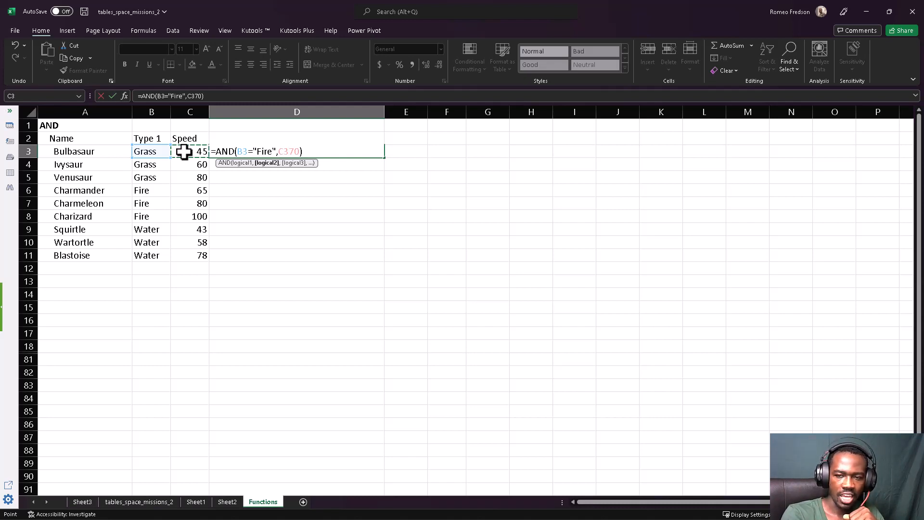
pyautogui.write('=')
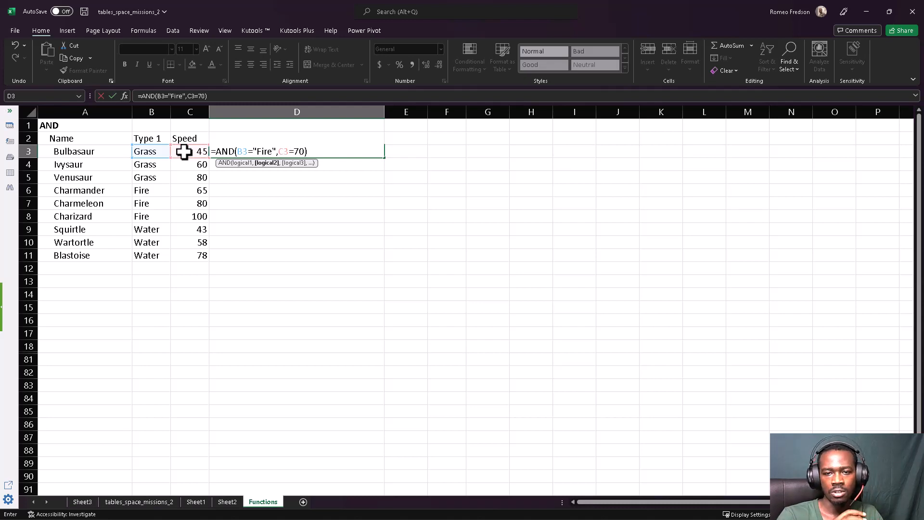
pyautogui.press('Return')
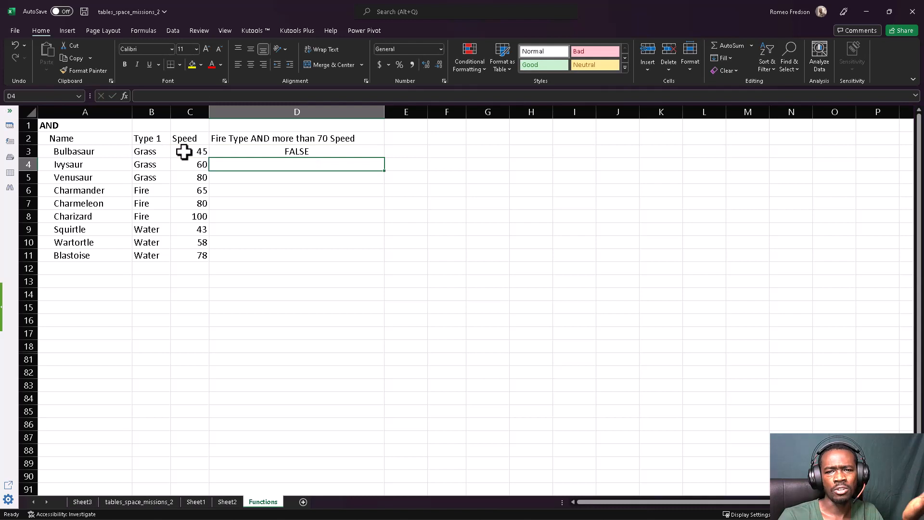
# Copy the AND formula from D3 down to D11 for all the remaining Pokémon
pyautogui.click(160, 150)
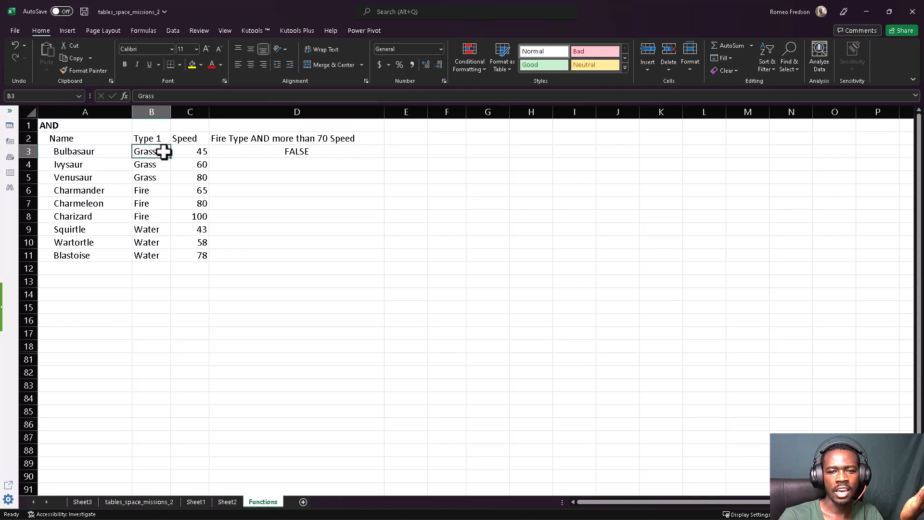
pyautogui.click(183, 152)
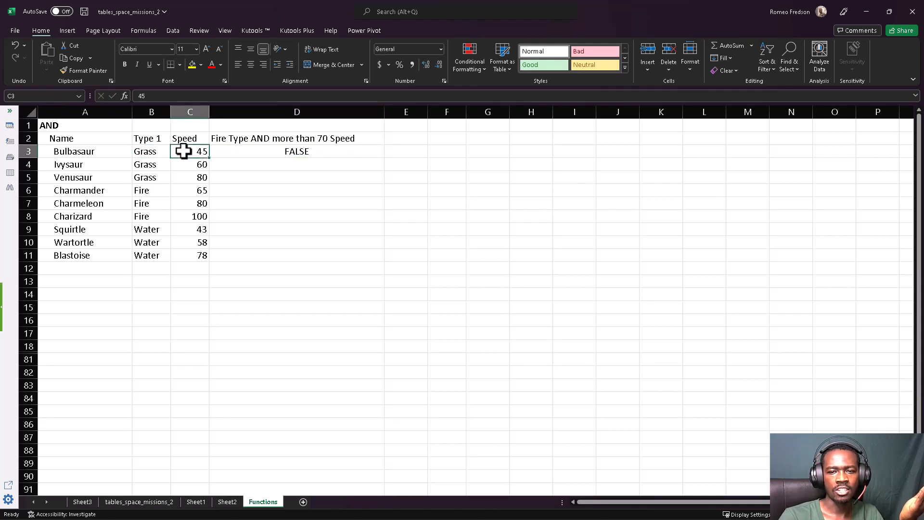
pyautogui.click(280, 152)
pyautogui.moveTo(386, 160); pyautogui.dragTo(371, 261)
pyautogui.click(293, 280)
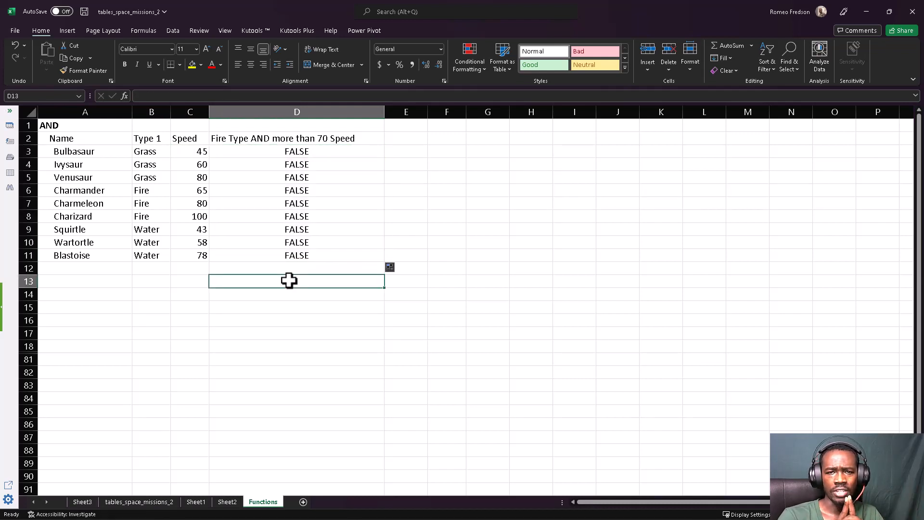
# Compare Charizard's Type 1 and Speed values with the AND formula in D8
pyautogui.click(141, 217)
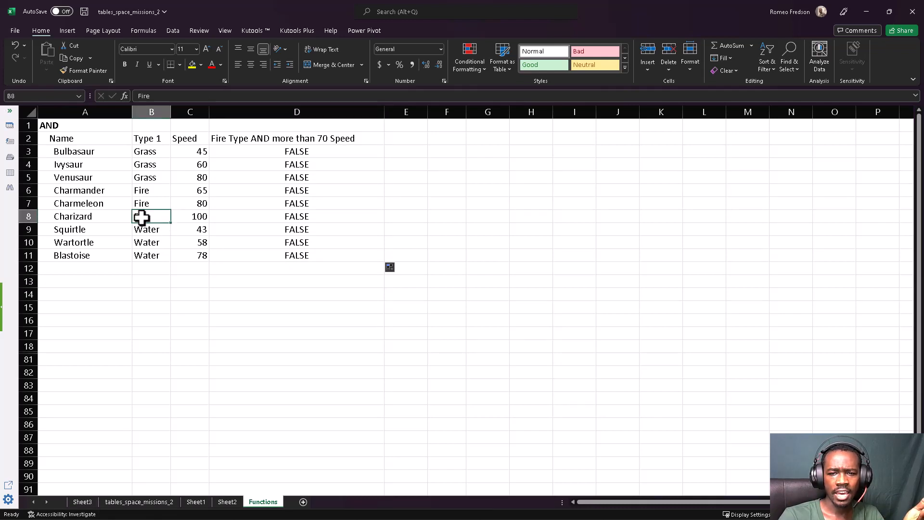
pyautogui.click(181, 216)
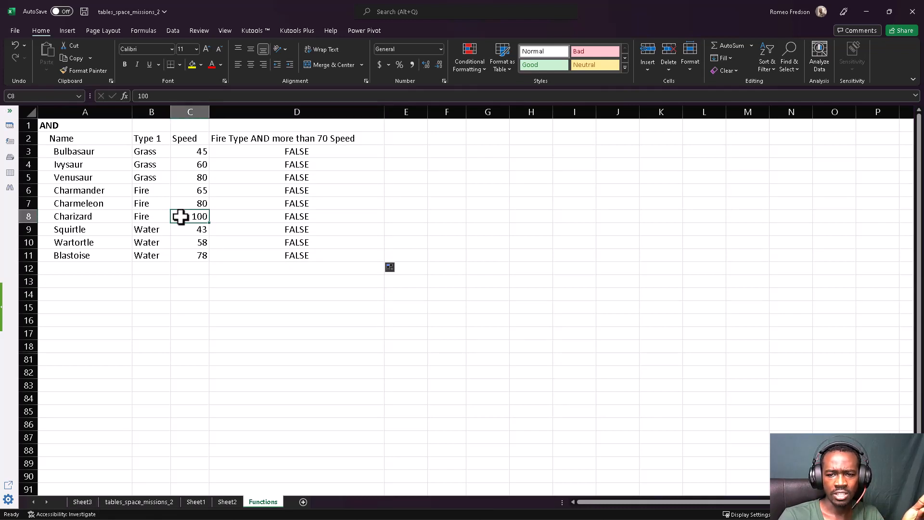
pyautogui.click(297, 220)
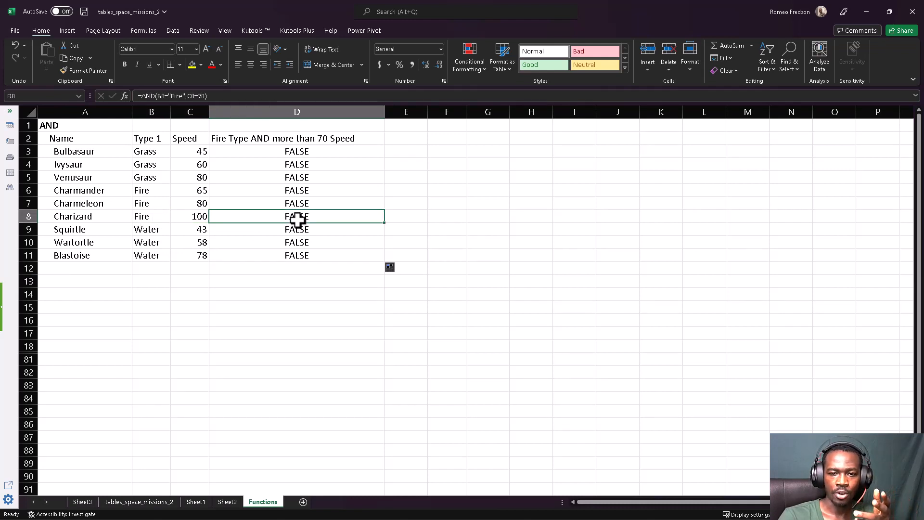
# Change the Speed condition in D3 so the formula reads =AND(B3="Fire",C3>70), and copy it down to D11
pyautogui.click(299, 152)
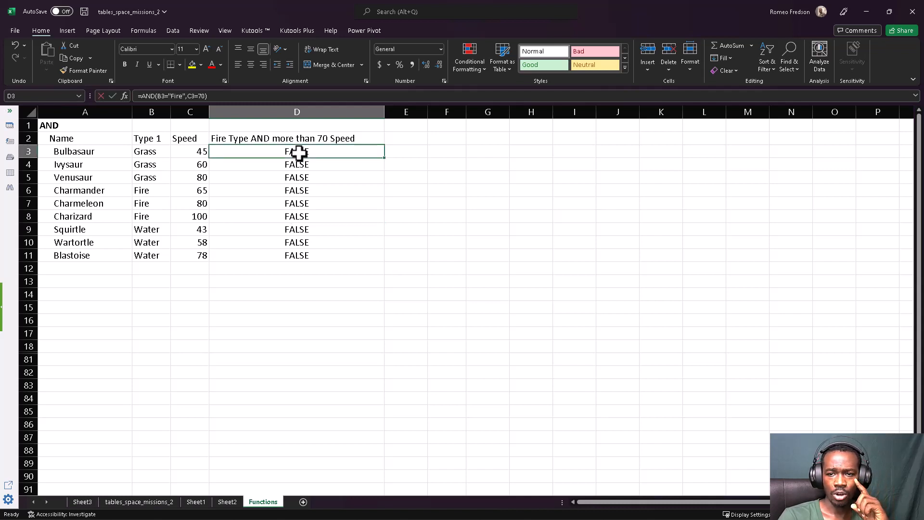
pyautogui.doubleClick(299, 153)
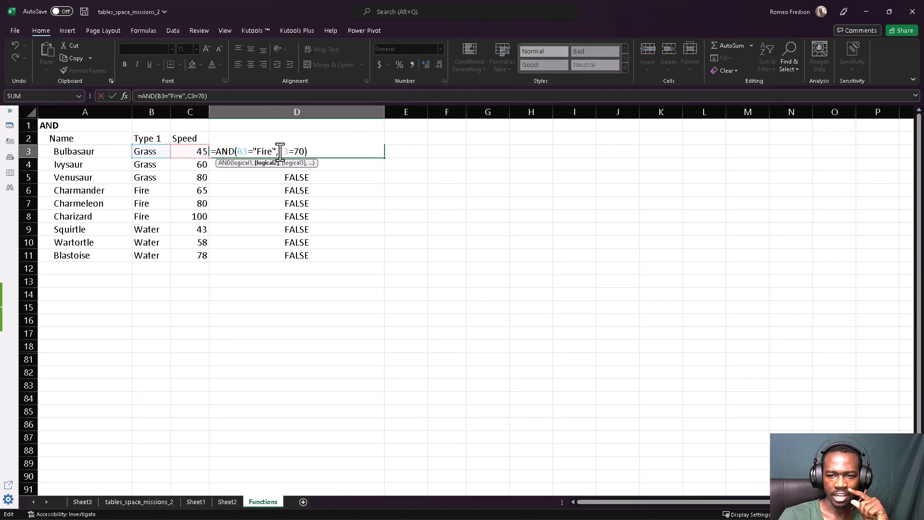
pyautogui.moveTo(280, 151); pyautogui.dragTo(302, 151)
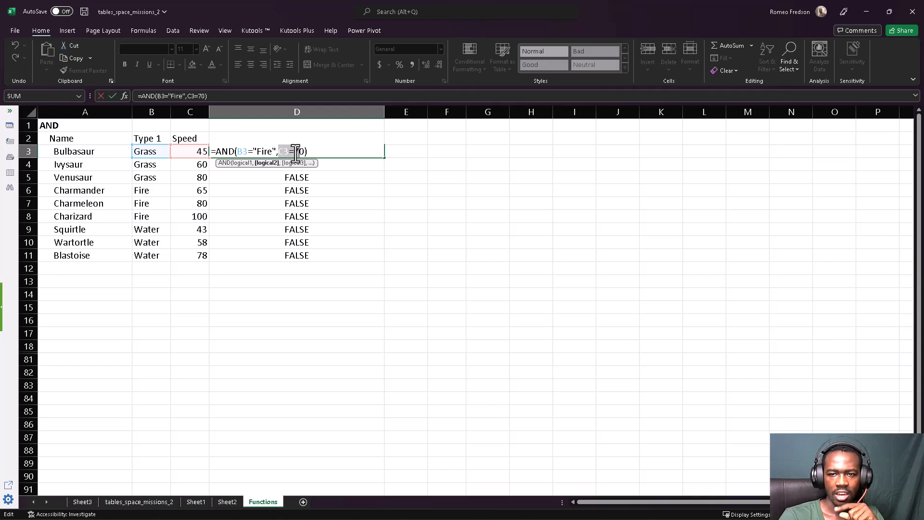
pyautogui.click(289, 153)
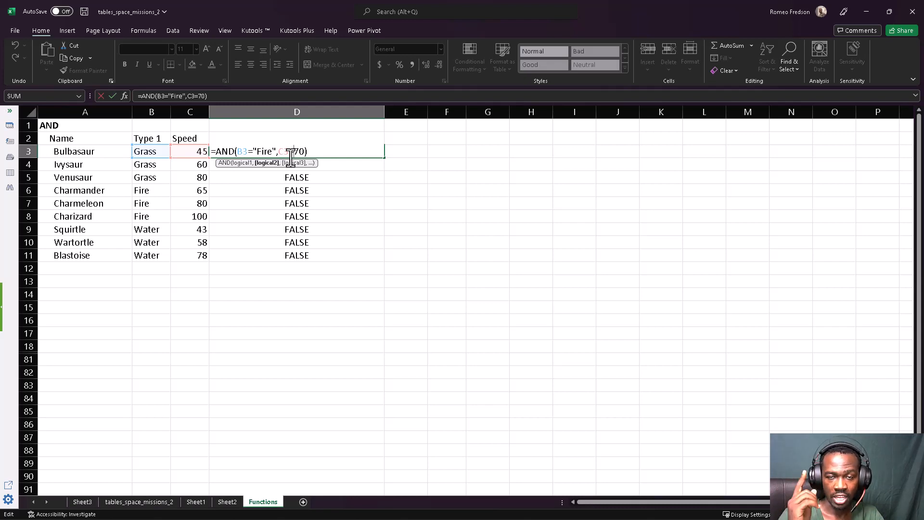
pyautogui.press('BackSpace')
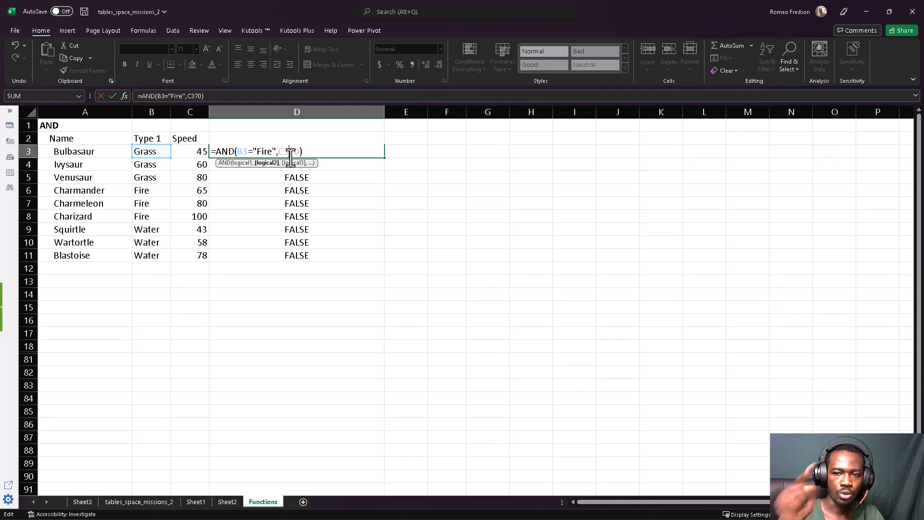
pyautogui.write('>')
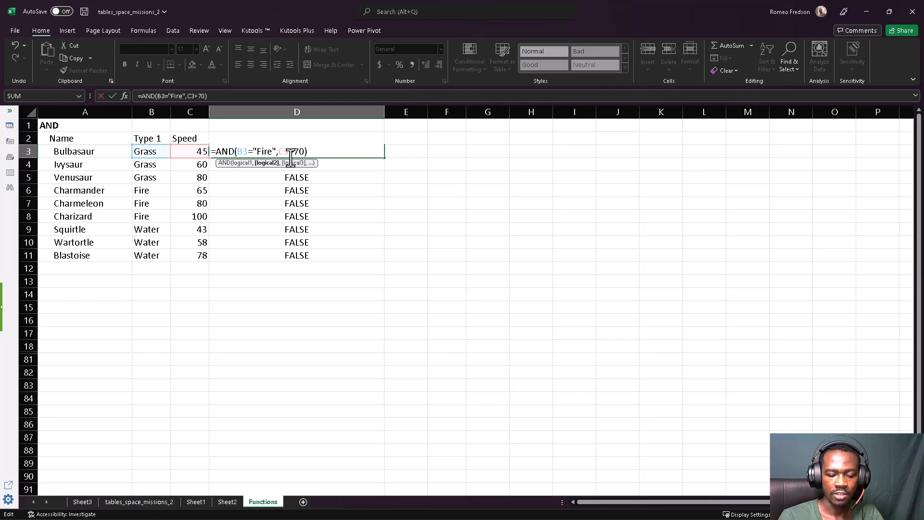
pyautogui.press('Return')
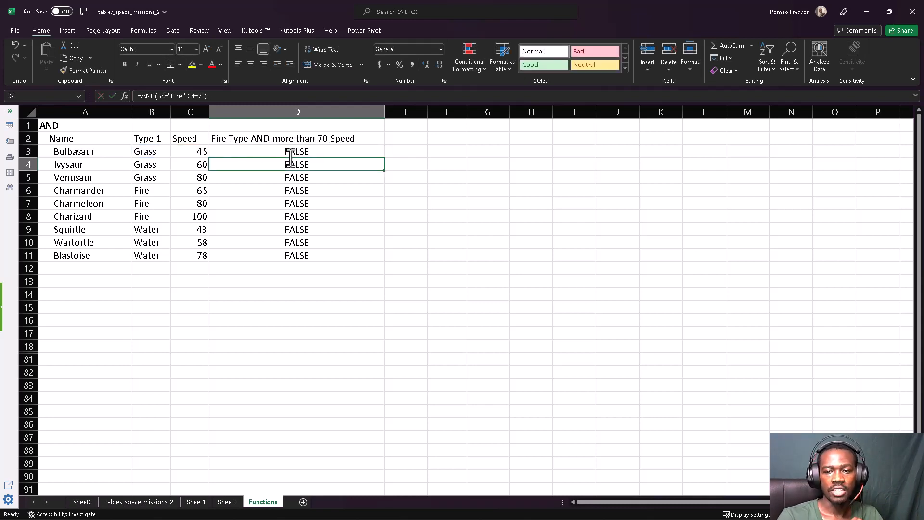
pyautogui.click(291, 151)
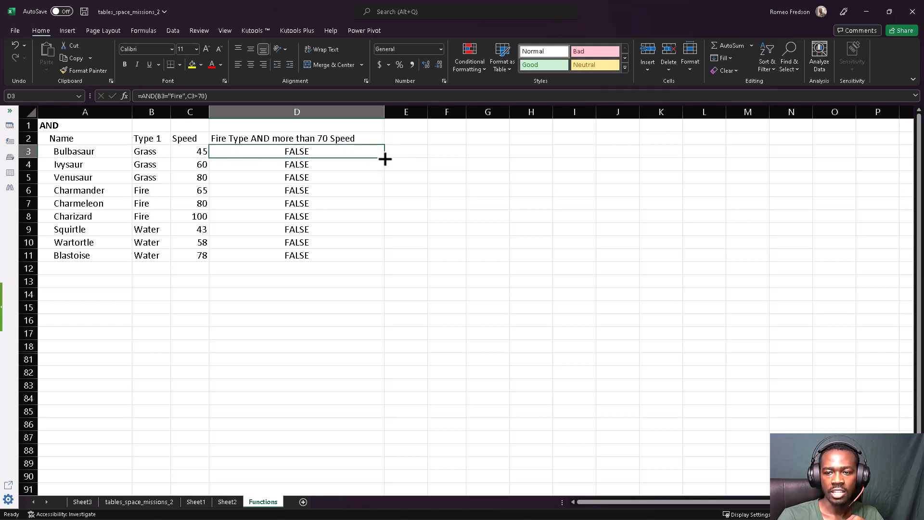
pyautogui.moveTo(386, 158); pyautogui.dragTo(375, 262)
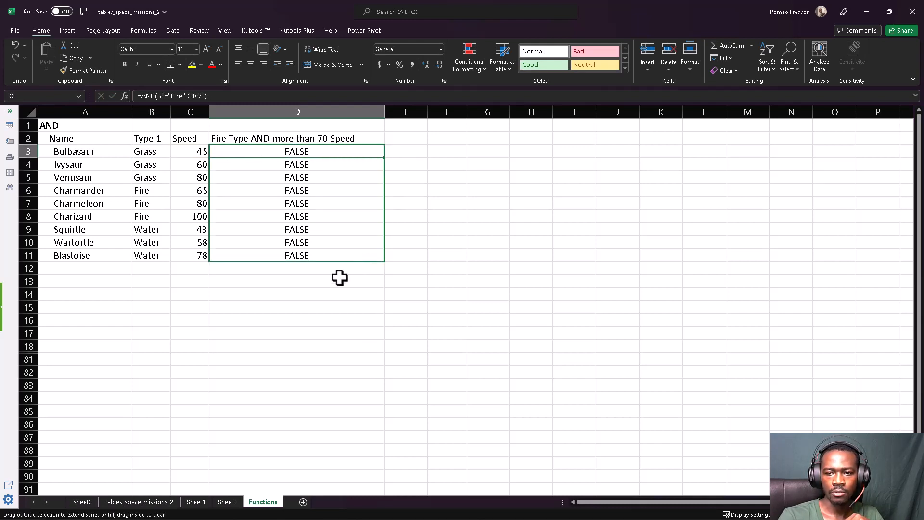
# Fill the Type 1, Speed and result cells of Charmeleon and Charizard (B7:D8) with light green
pyautogui.moveTo(308, 216); pyautogui.dragTo(142, 207)
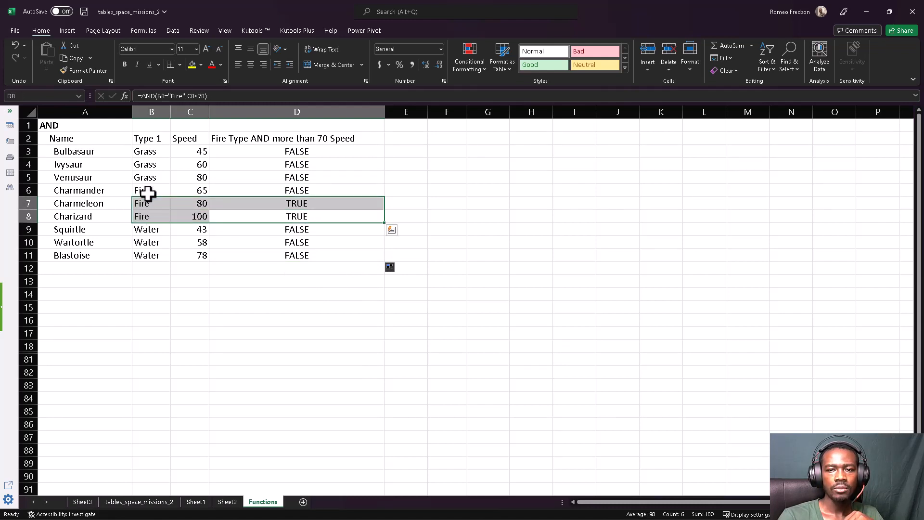
pyautogui.click(201, 65)
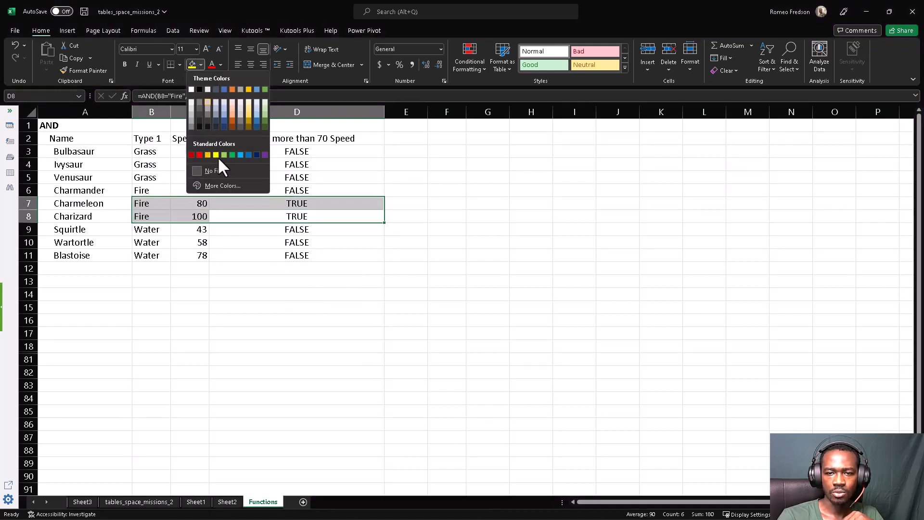
pyautogui.click(226, 152)
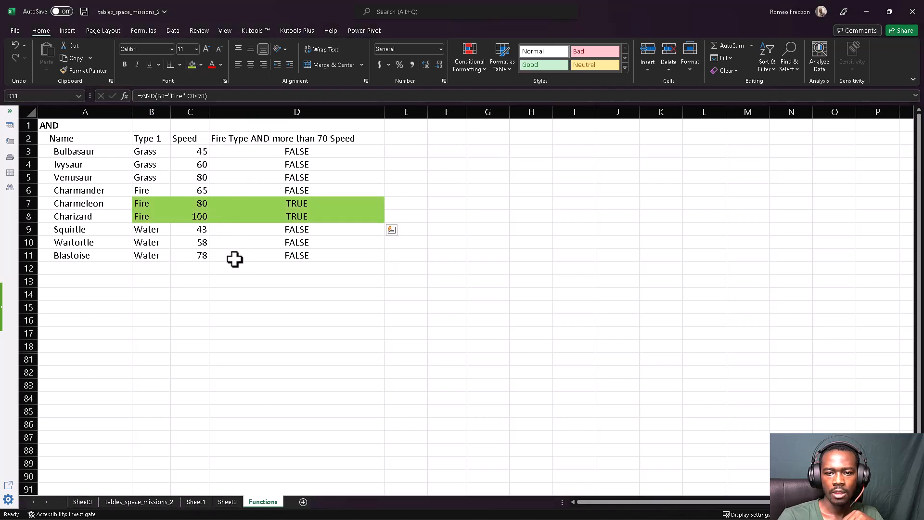
pyautogui.click(236, 257)
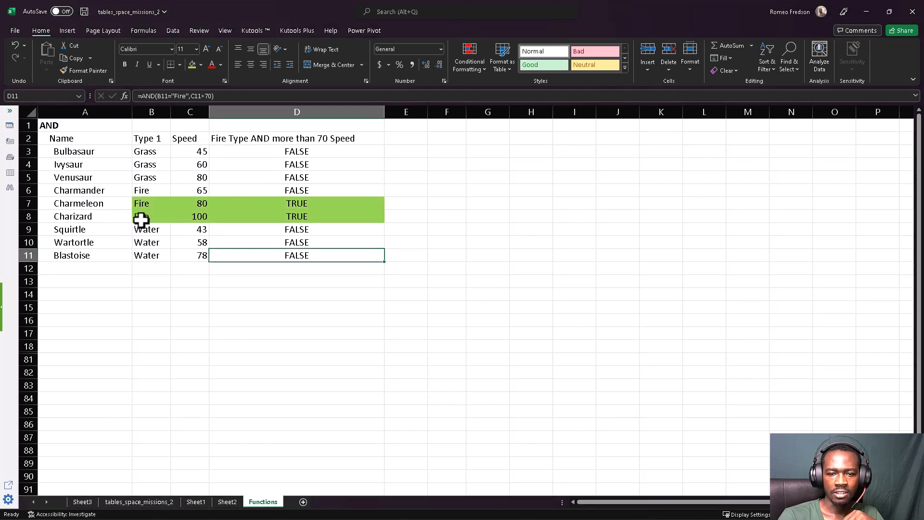
# Compare the Type 1 and Speed values of Charizard and Charmeleon with their AND formulas in D8 and D7
pyautogui.click(146, 218)
pyautogui.click(190, 216)
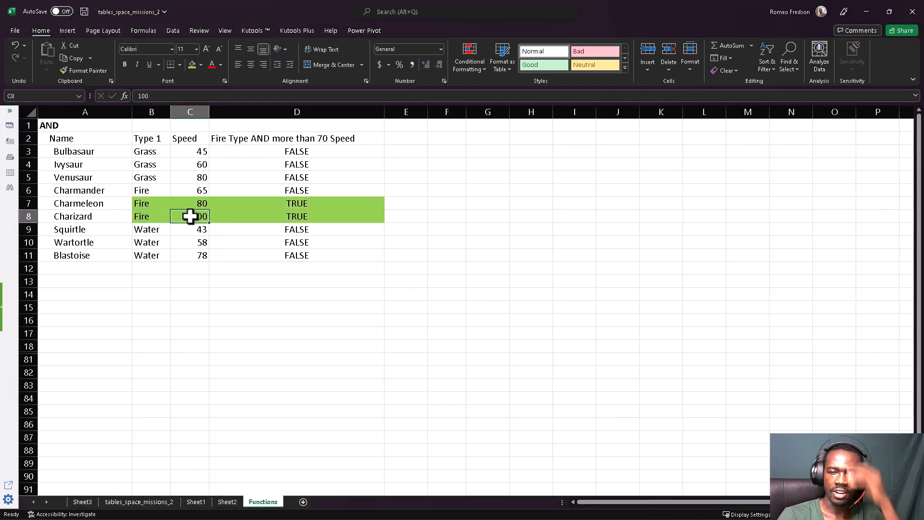
pyautogui.click(288, 214)
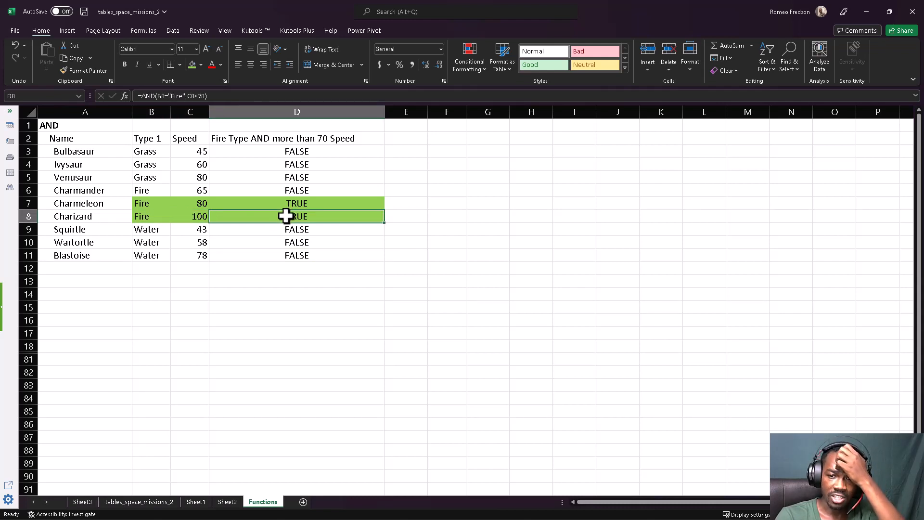
pyautogui.click(162, 203)
pyautogui.click(195, 203)
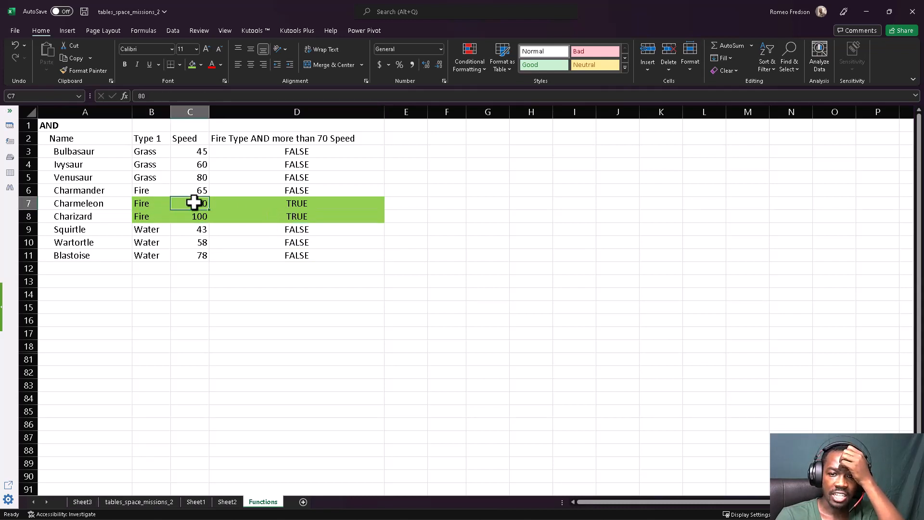
pyautogui.click(297, 207)
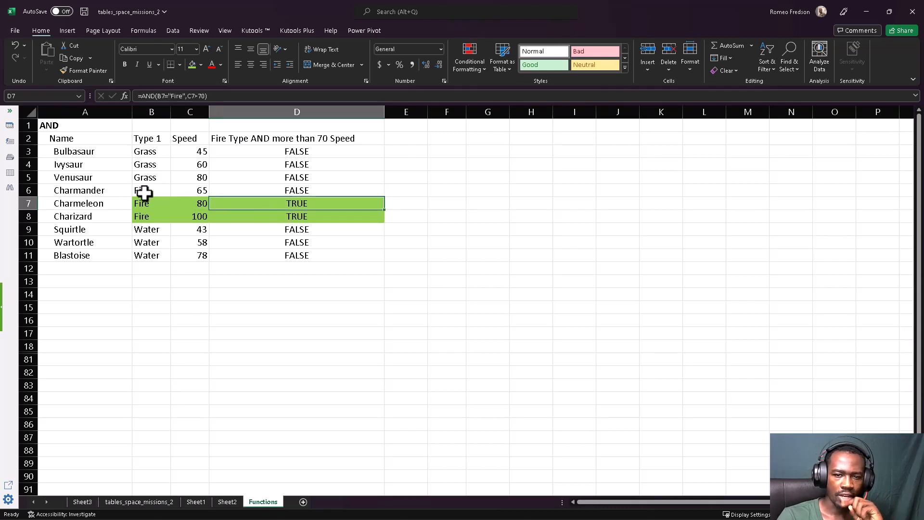
# Fill Charmander's Type 1, Speed and result cells (B6:D6) with orange from the extended colour palette
pyautogui.moveTo(140, 189); pyautogui.dragTo(255, 183)
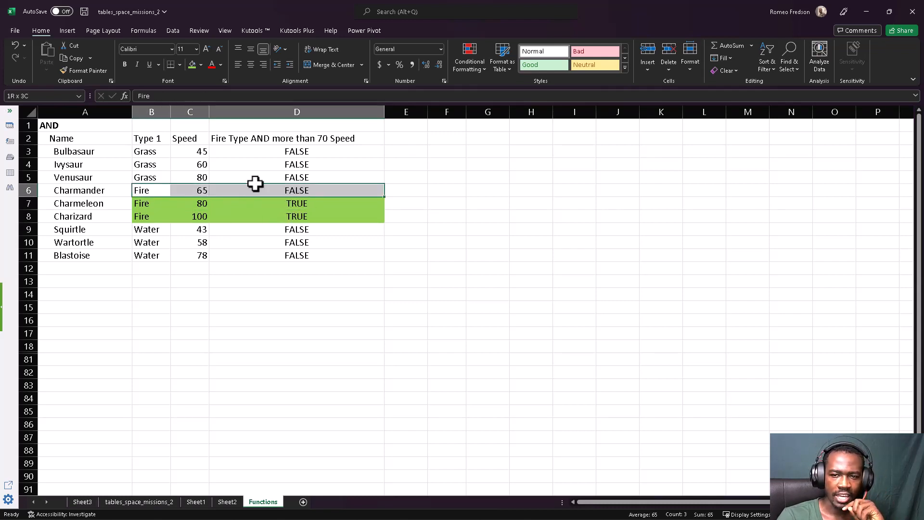
pyautogui.click(200, 65)
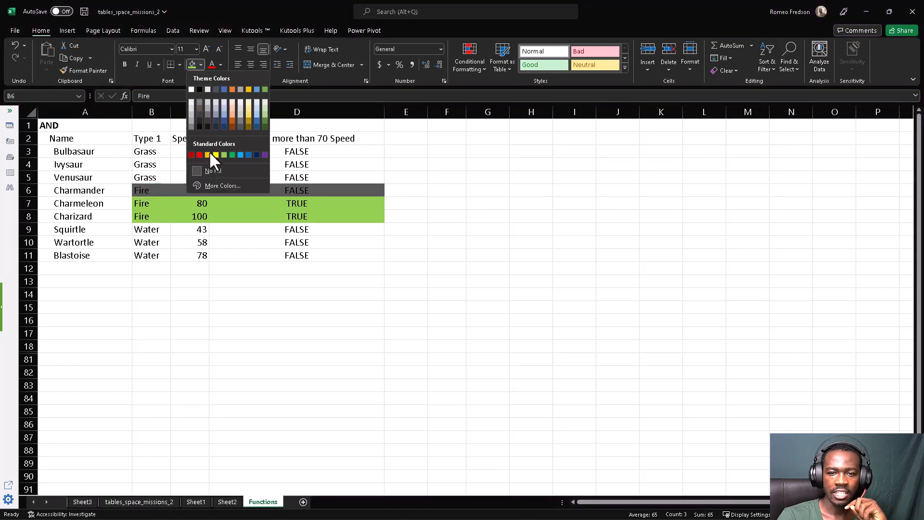
pyautogui.click(201, 152)
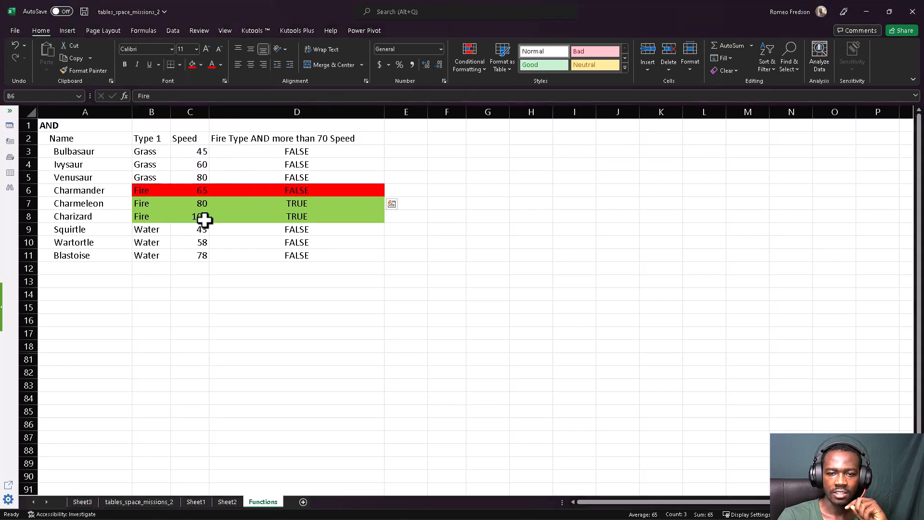
pyautogui.click(202, 65)
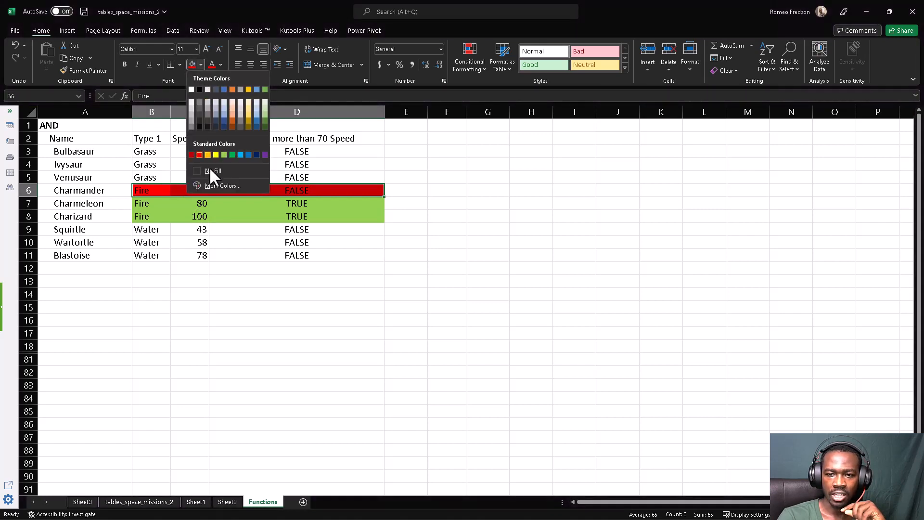
pyautogui.click(211, 185)
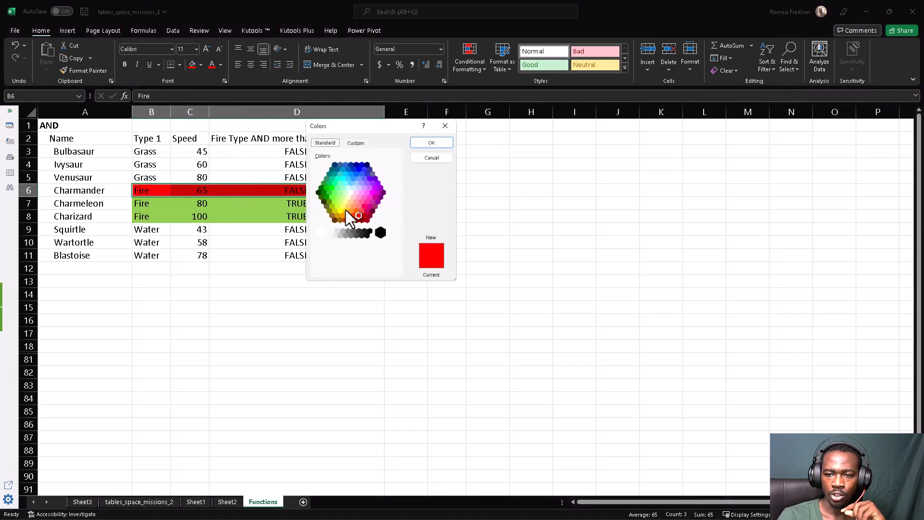
pyautogui.click(357, 209)
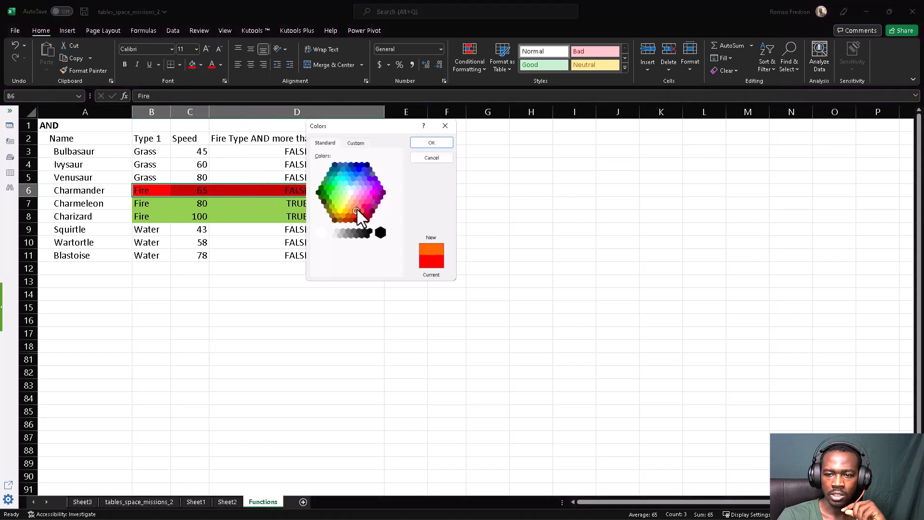
pyautogui.click(442, 144)
pyautogui.click(203, 205)
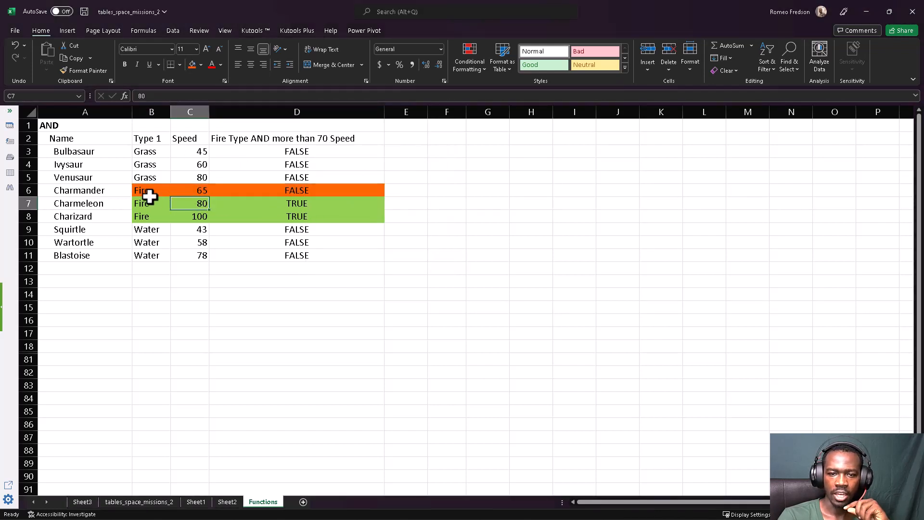
# Check Charmander's Type 1 and Speed values against the AND formula in D6
pyautogui.click(143, 191)
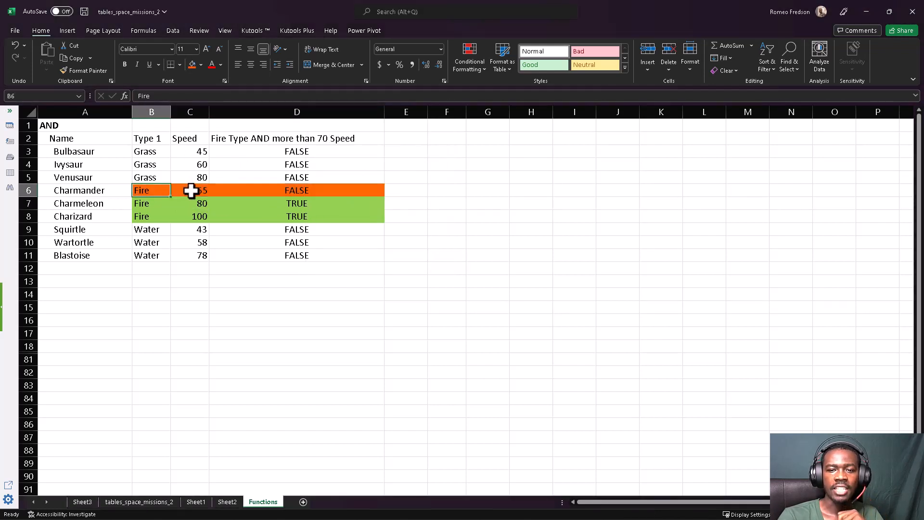
pyautogui.click(190, 191)
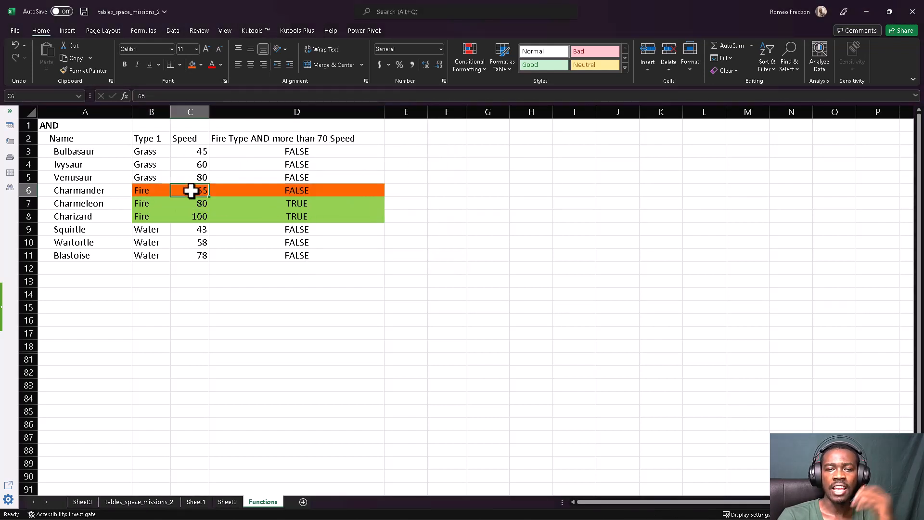
pyautogui.click(306, 191)
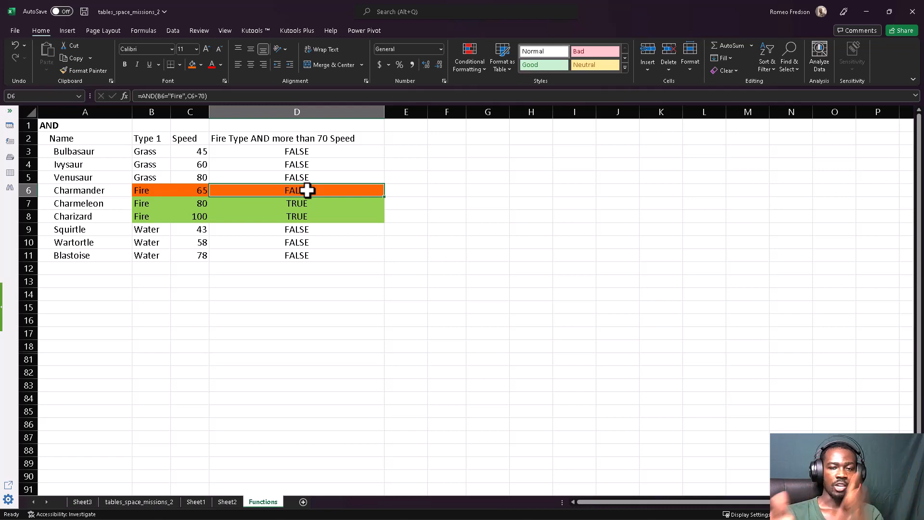
# Enter the heading "Grass AND, LESS/EQUAL" in E2, beside the Fire type test's heading
pyautogui.click(395, 135)
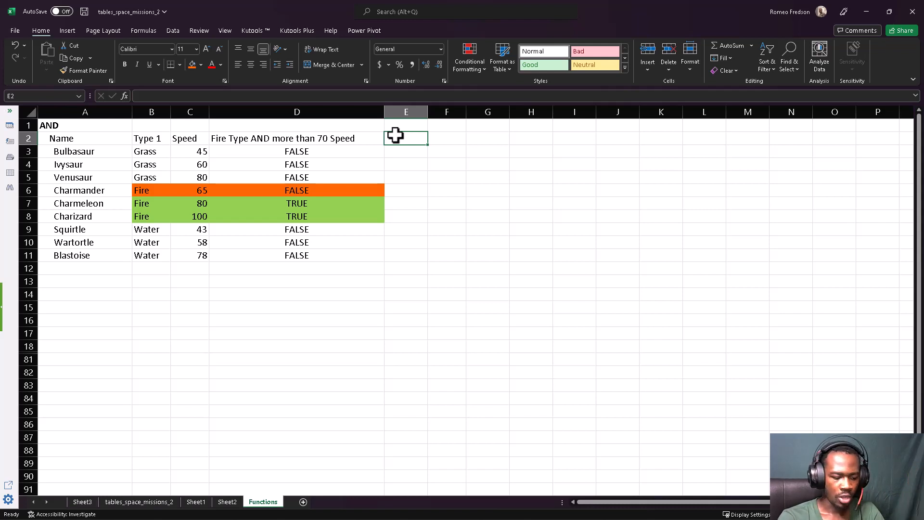
pyautogui.write('Grace')
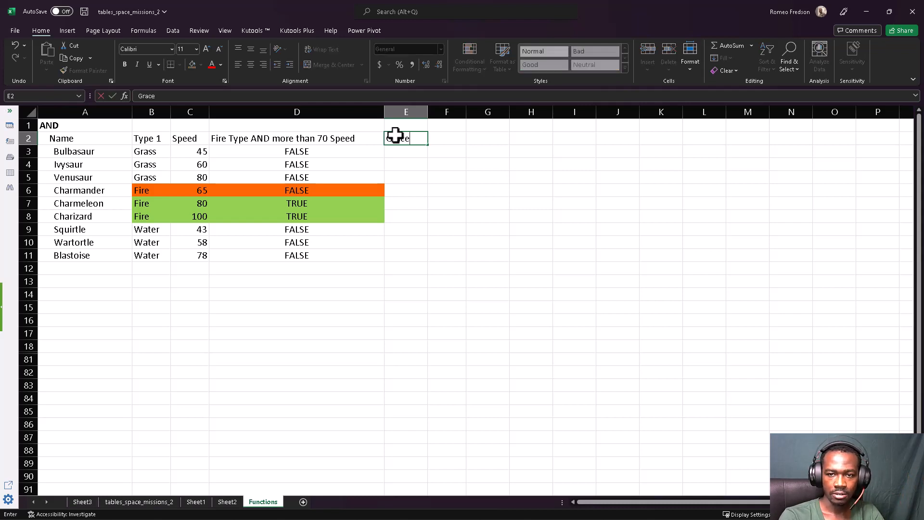
pyautogui.press('BackSpace')
pyautogui.press('BackSpace')
pyautogui.write('ss')
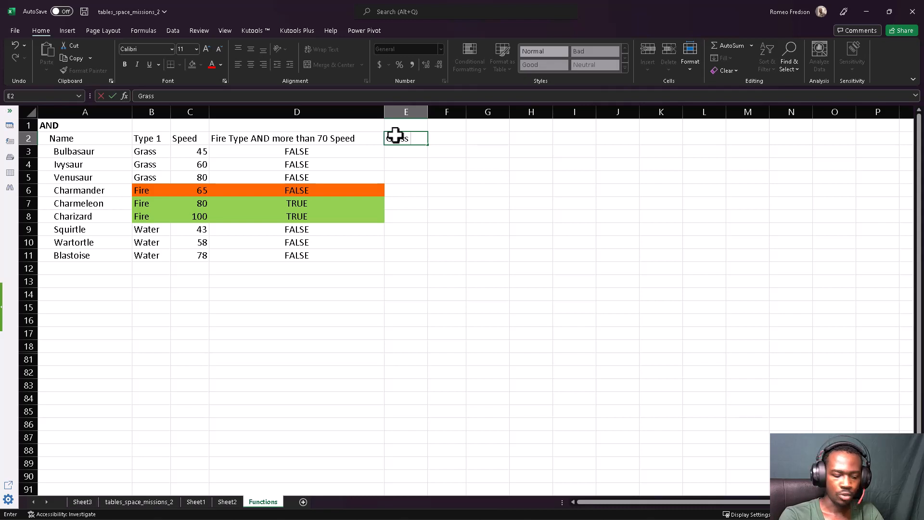
pyautogui.write(' AND')
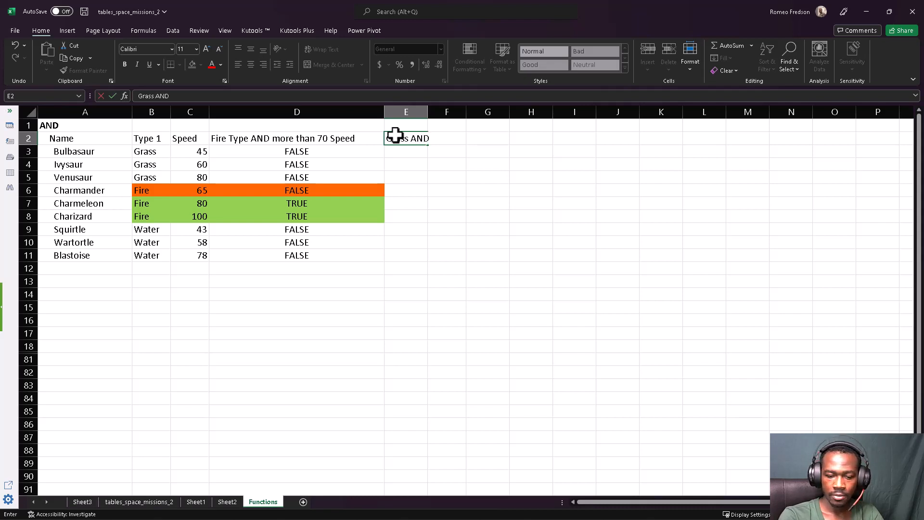
pyautogui.write(', L')
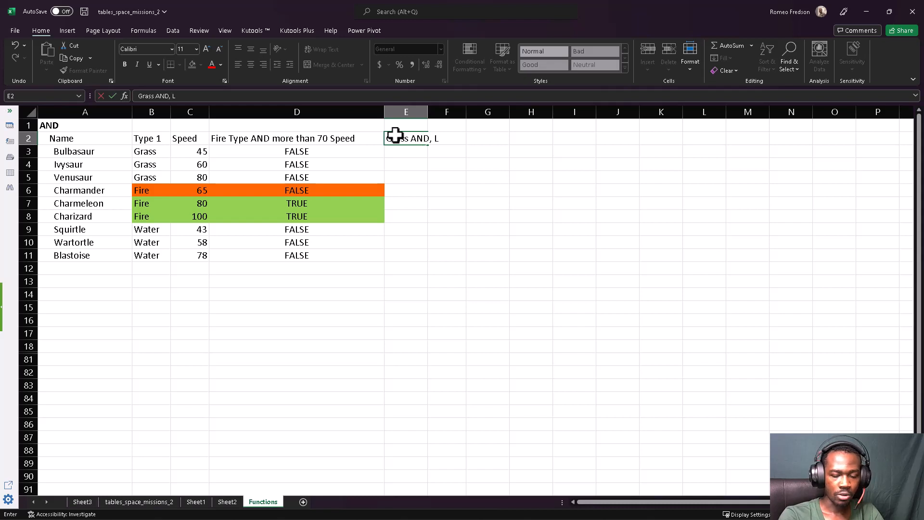
pyautogui.write('ESSS')
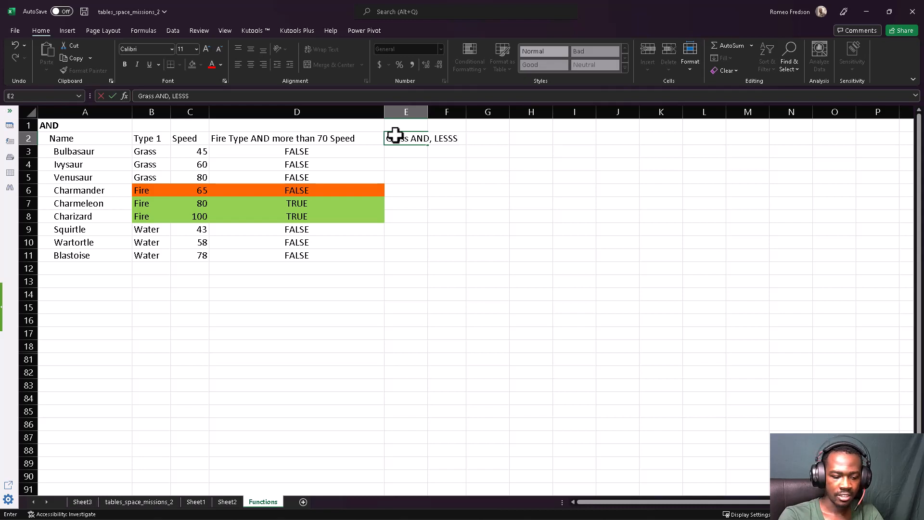
pyautogui.press('BackSpace')
pyautogui.write('/E')
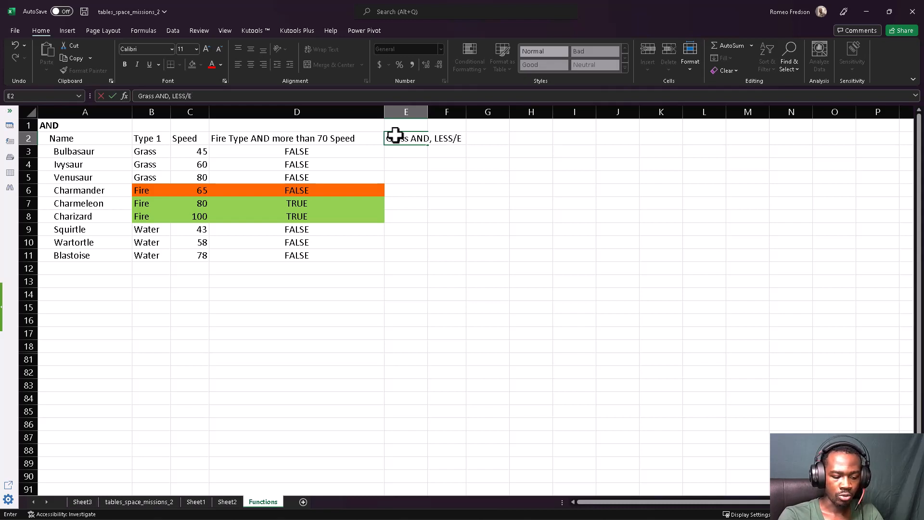
pyautogui.write('QUAL')
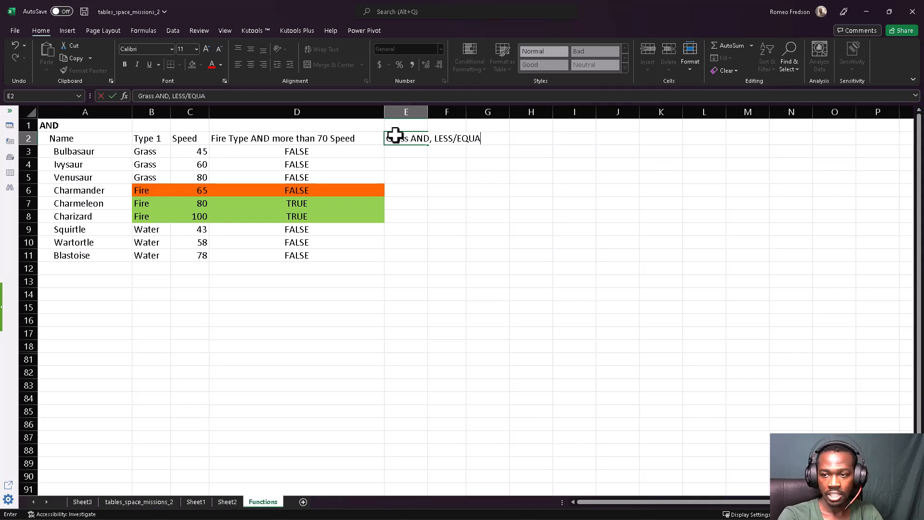
pyautogui.press('Return')
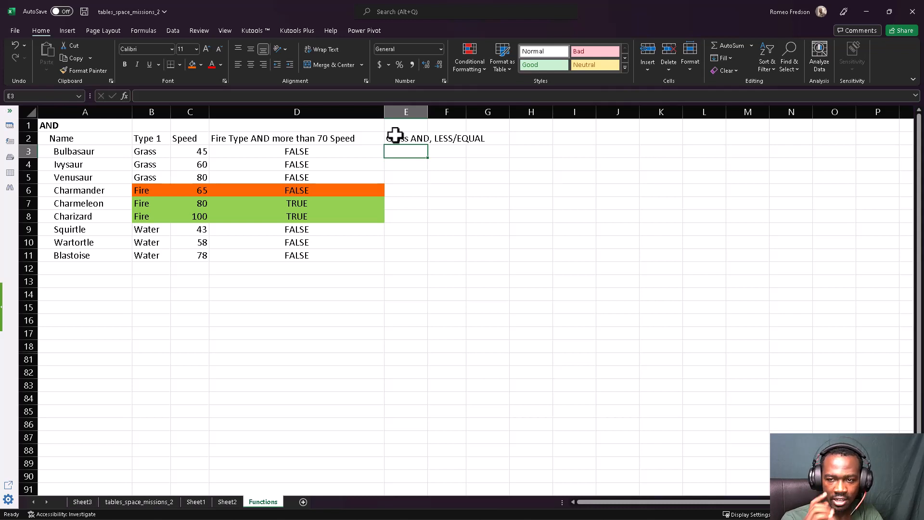
# Begin an AND formula in E3 whose first condition is B3="Grass"
pyautogui.write('=')
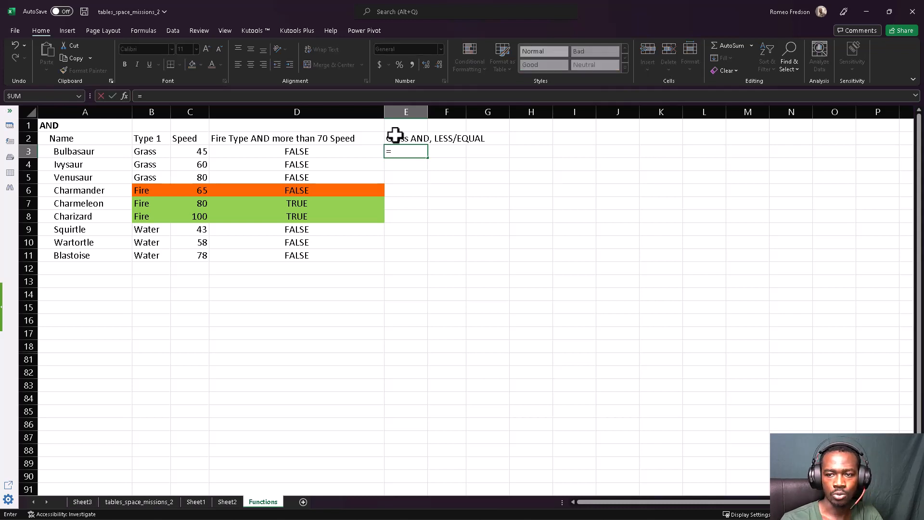
pyautogui.click(144, 151)
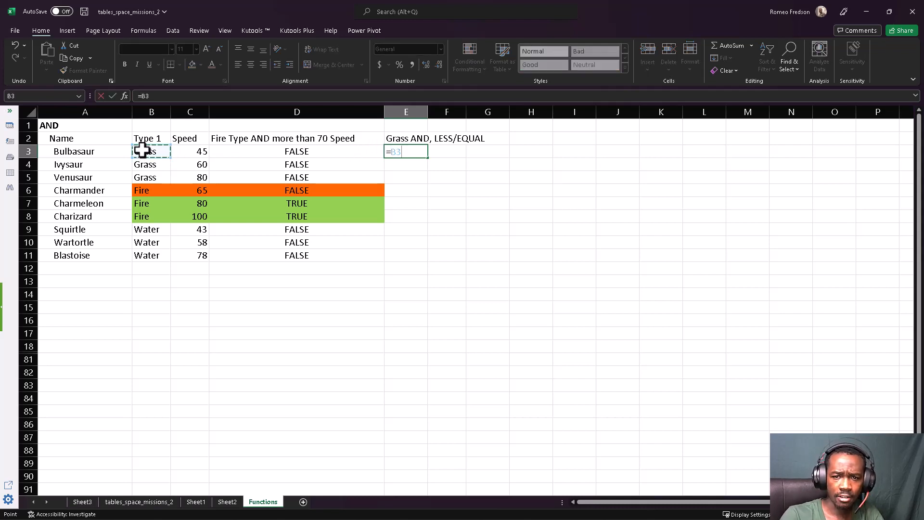
pyautogui.press('BackSpace')
pyautogui.press('BackSpace')
pyautogui.write('AN')
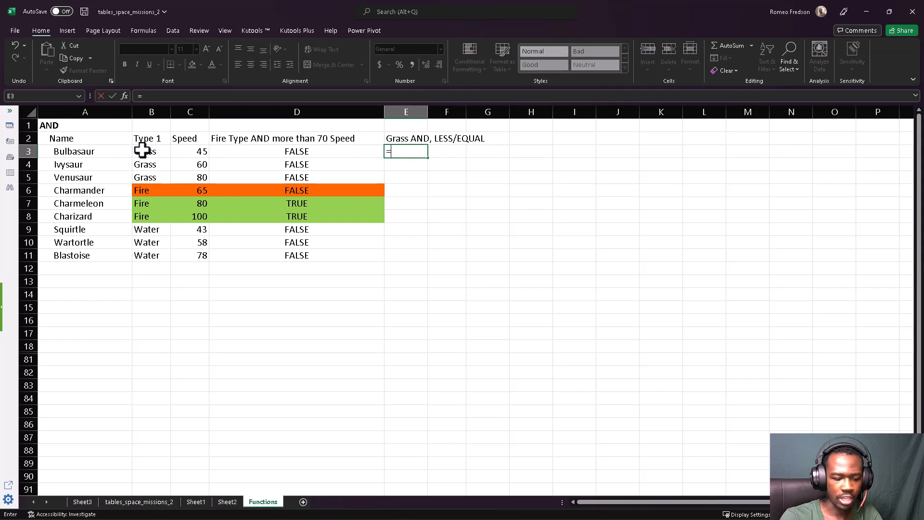
pyautogui.write('D(')
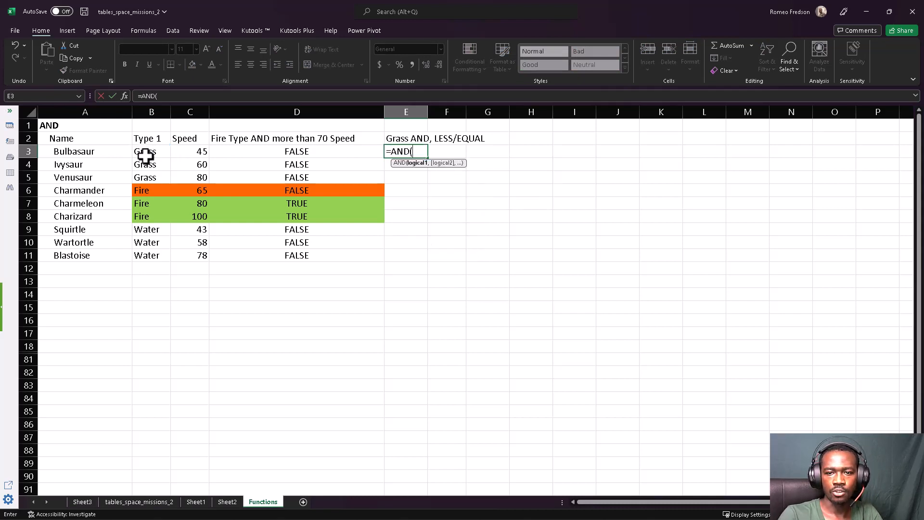
pyautogui.click(139, 152)
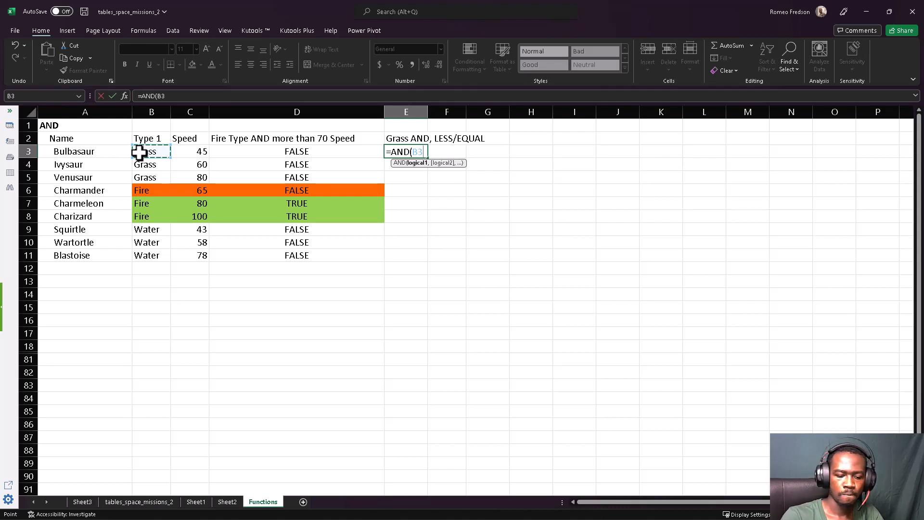
pyautogui.write('=')
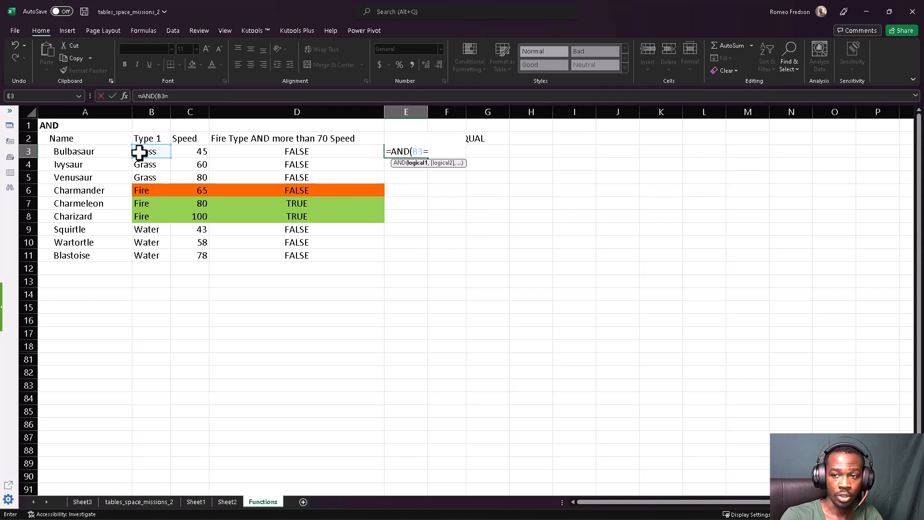
pyautogui.write('"G')
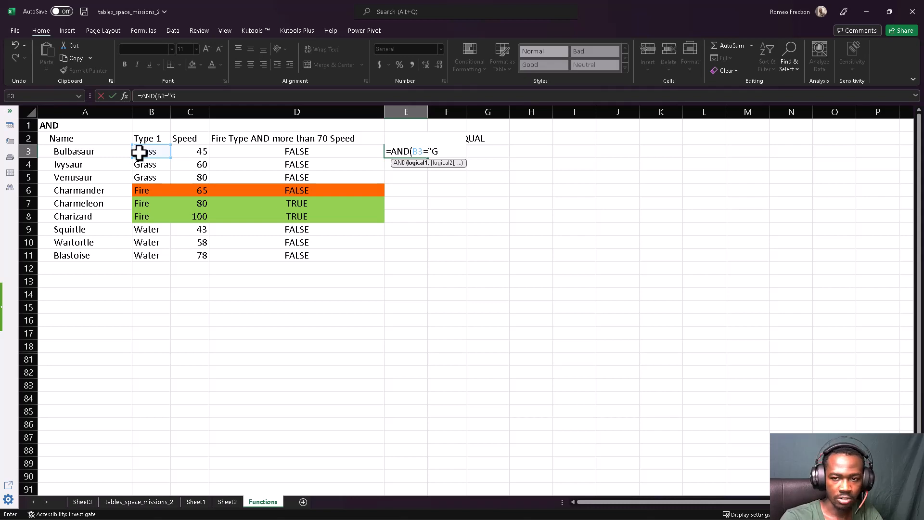
pyautogui.write('race')
pyautogui.press('BackSpace')
pyautogui.press('BackSpace')
pyautogui.write('se')
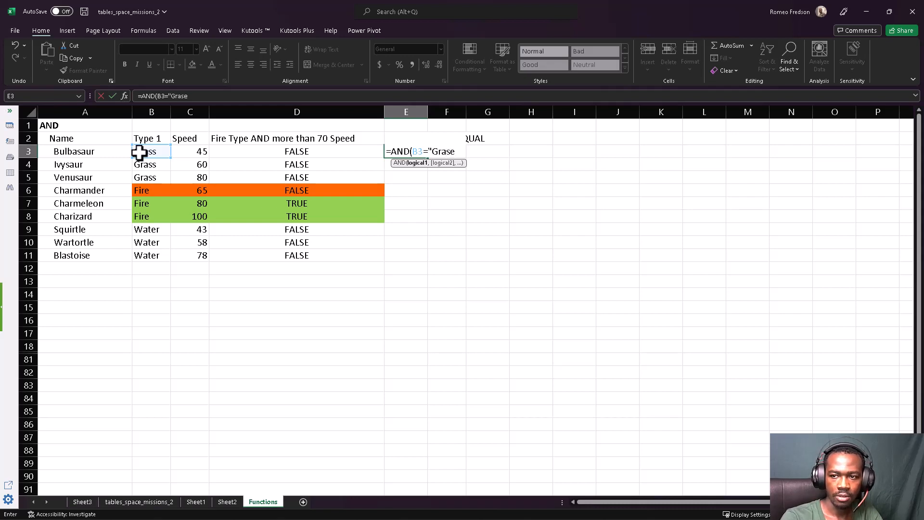
pyautogui.press('BackSpace')
pyautogui.write('s')
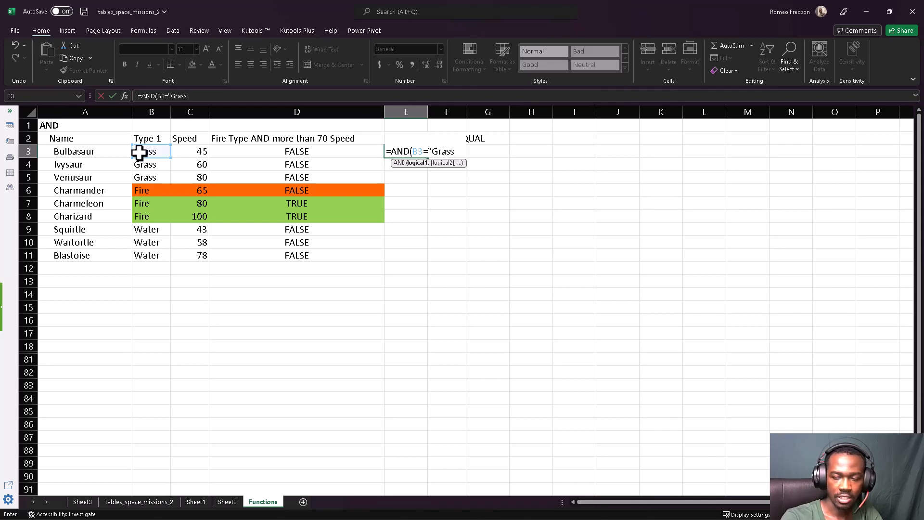
pyautogui.write('"')
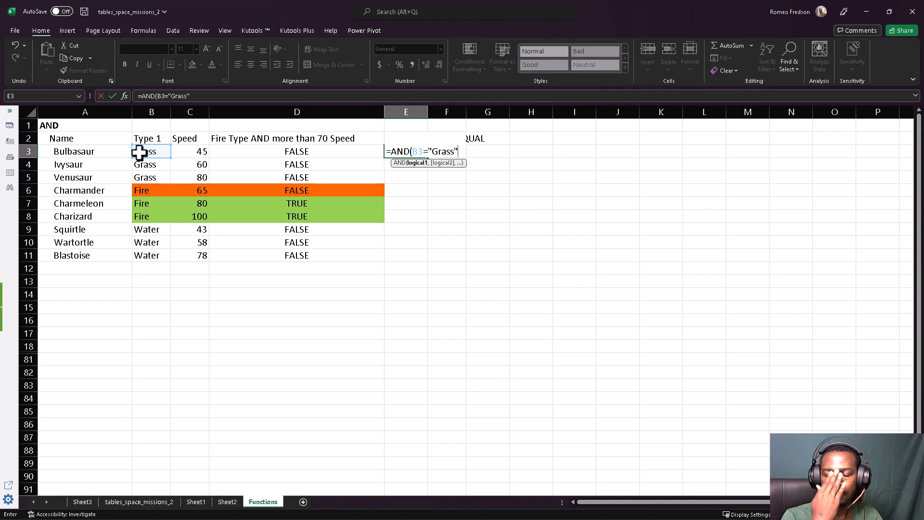
# Complete the E3 formula with the second condition C3<=70, giving =AND(B3="Grass",C3<=70)
pyautogui.write(',')
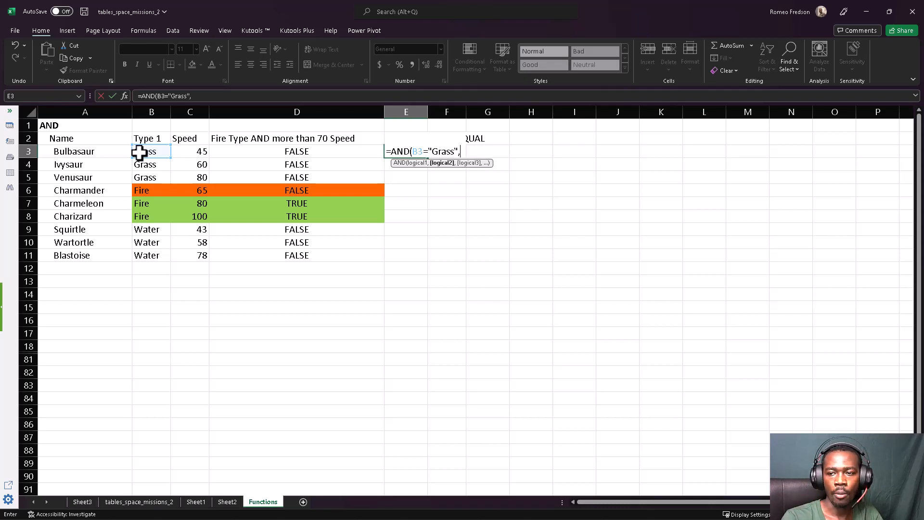
pyautogui.click(188, 152)
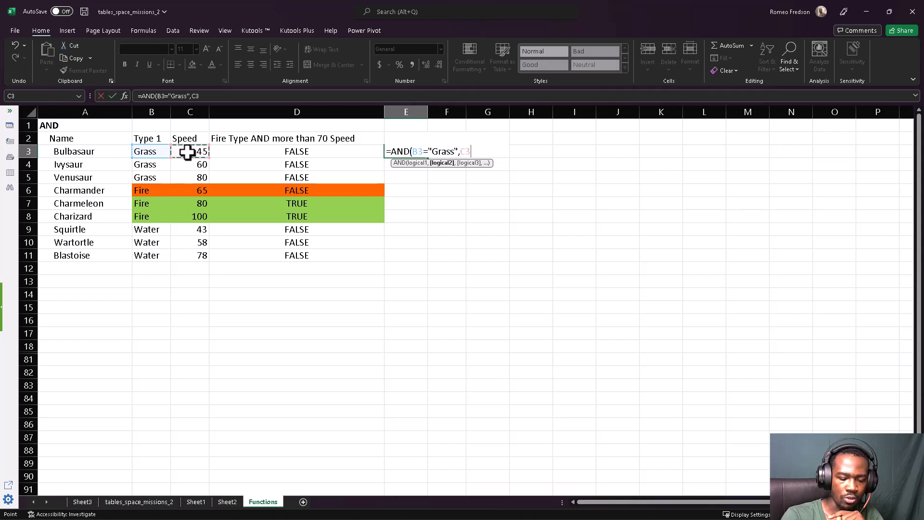
pyautogui.write('<')
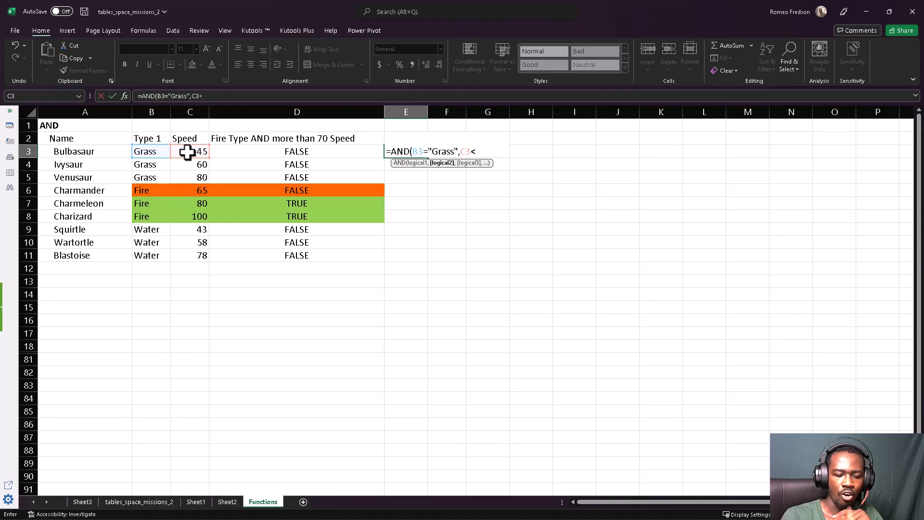
pyautogui.write('=')
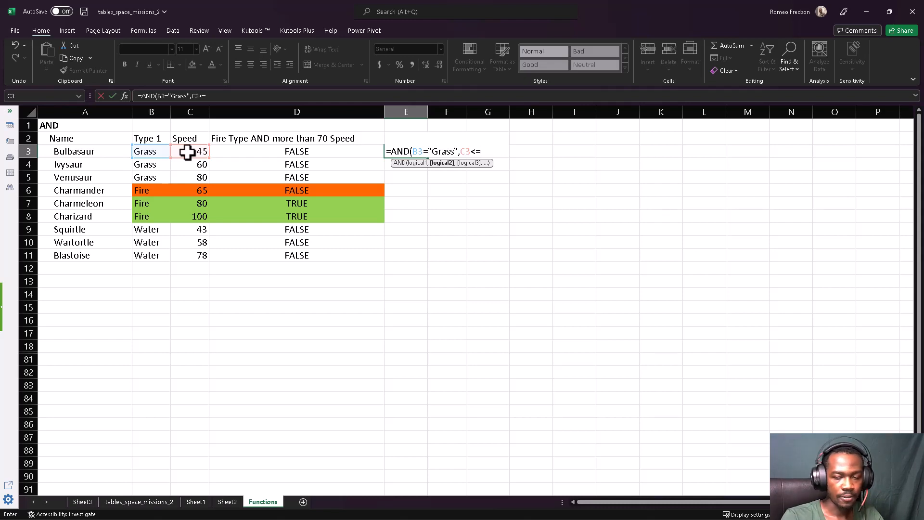
pyautogui.write('70')
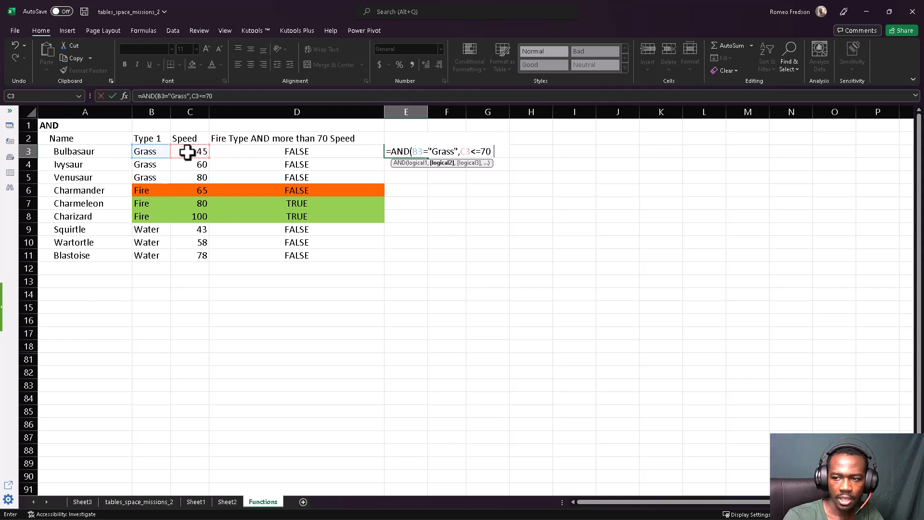
pyautogui.write(')')
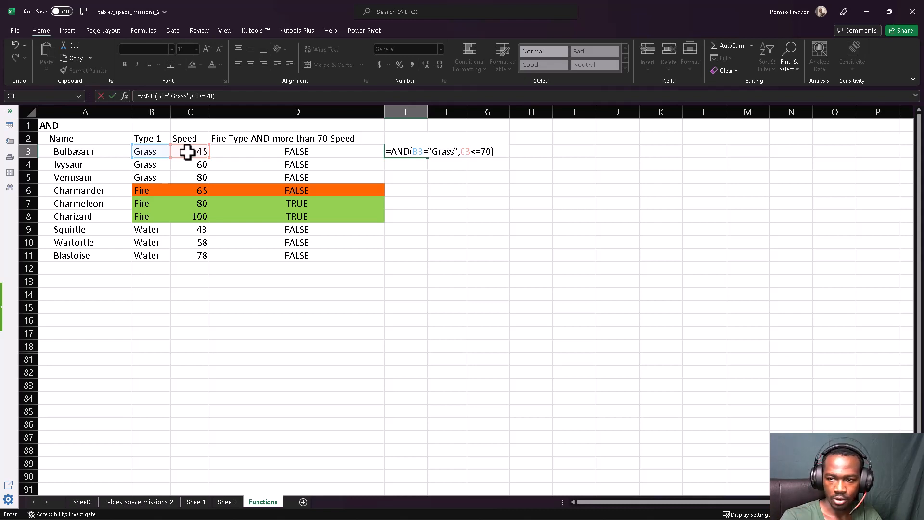
pyautogui.hotkey('shift', 'Tab')
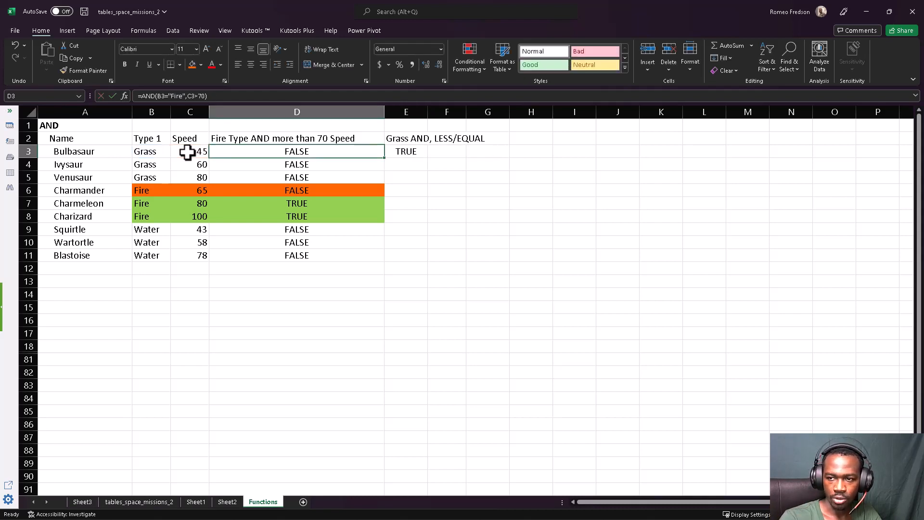
# Change the Speed limit in the E3 formula to 45, making it =AND(B3="Grass",C3<=45)
pyautogui.click(392, 150)
pyautogui.doubleClick(395, 151)
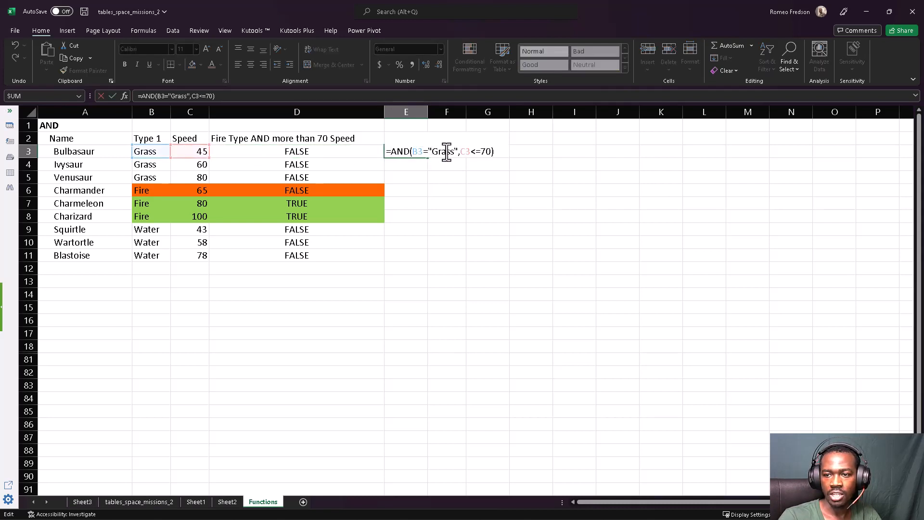
pyautogui.click(489, 151)
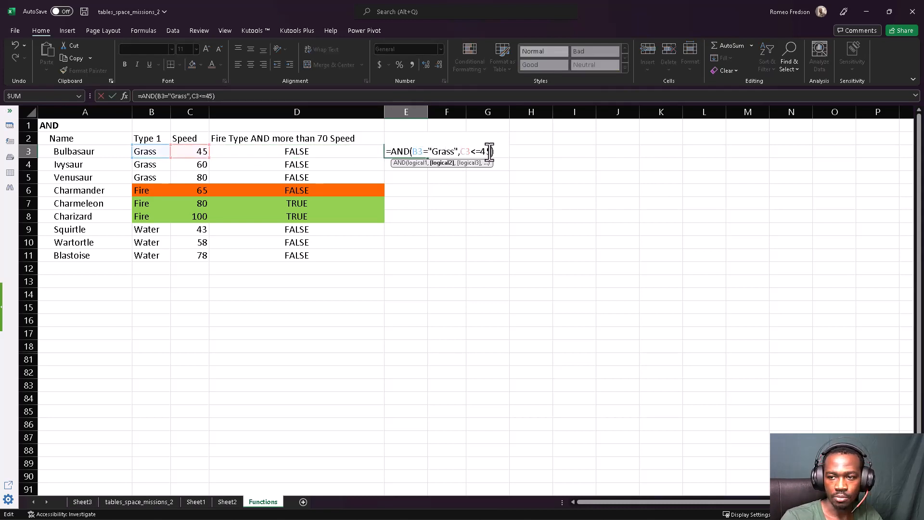
pyautogui.press('Return')
# Fill the E3 formula down through E11 to cover every Pokémon in the list
pyautogui.click(409, 152)
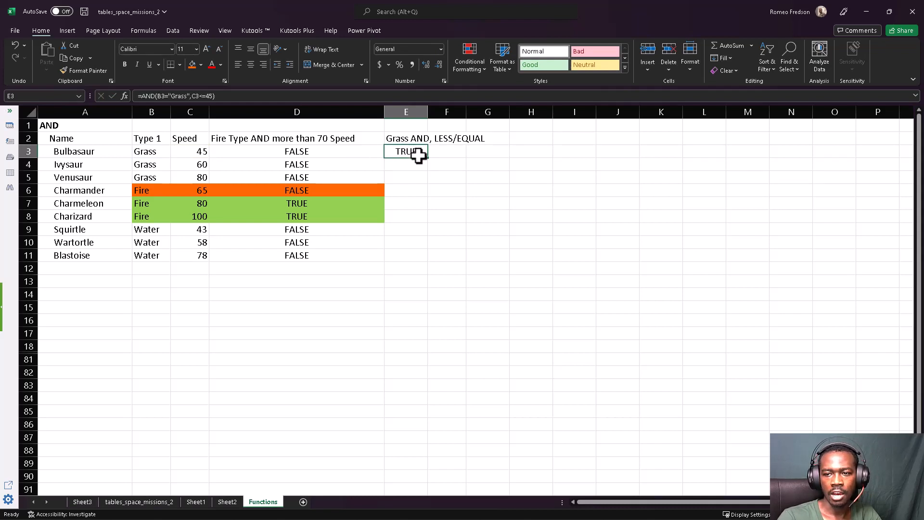
pyautogui.moveTo(430, 158); pyautogui.dragTo(418, 260)
pyautogui.click(410, 257)
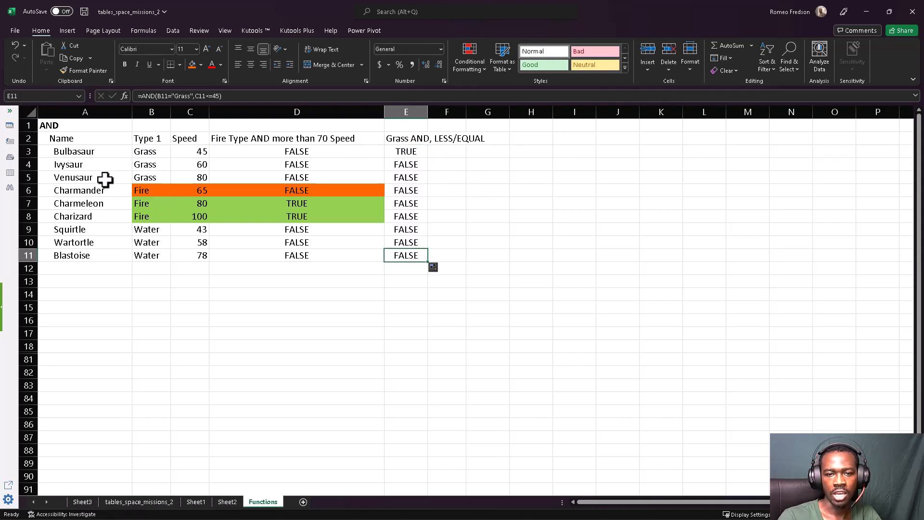
# Check Bulbasaur's Type 1 and Speed values against the AND formula in E3
pyautogui.click(145, 166)
pyautogui.moveTo(144, 166); pyautogui.dragTo(165, 151)
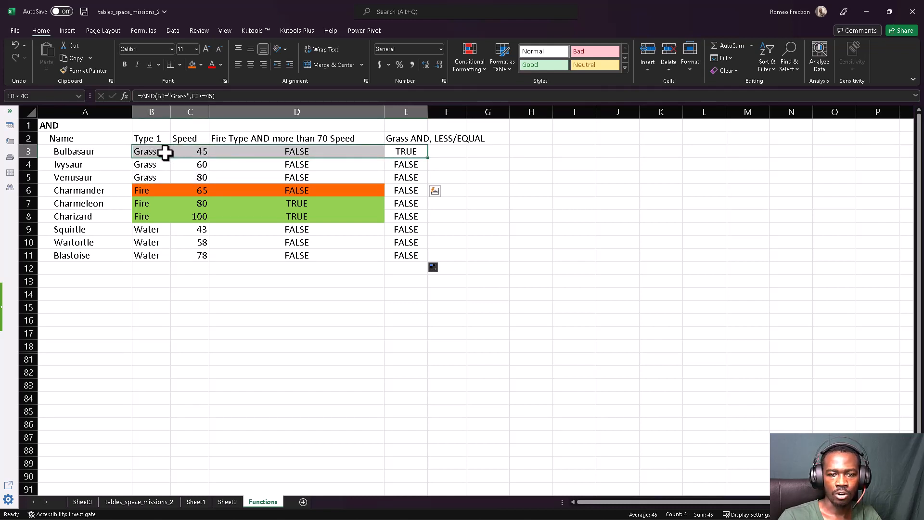
pyautogui.click(200, 151)
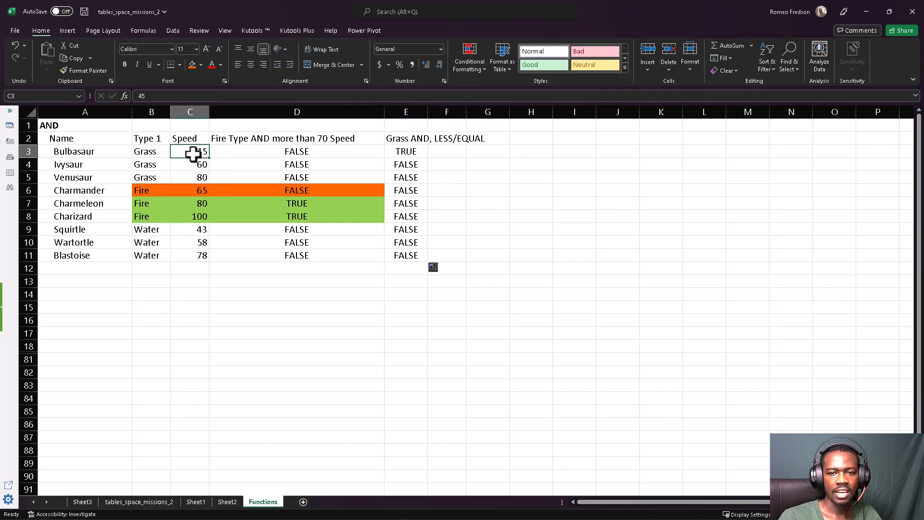
pyautogui.click(394, 151)
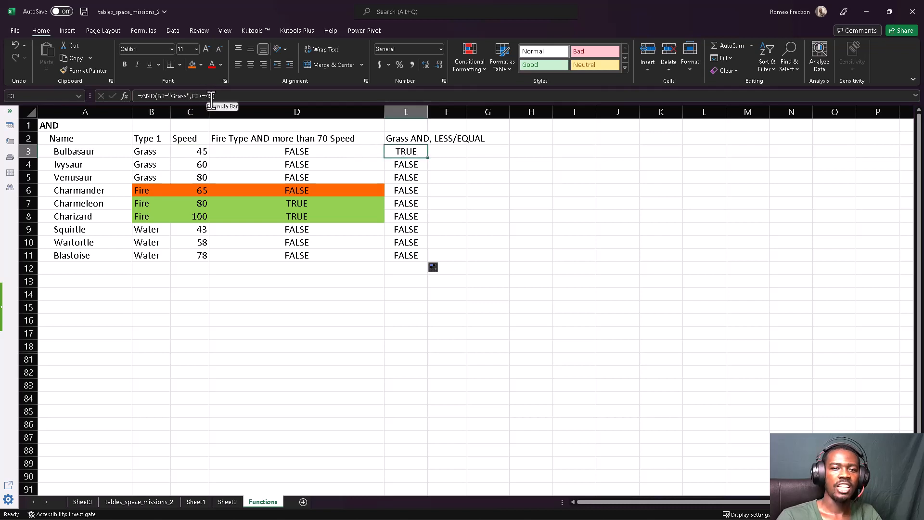
# Set Bulbasaur's Speed in C3 to 40 to test the Grass AND formula below its limit
pyautogui.click(197, 151)
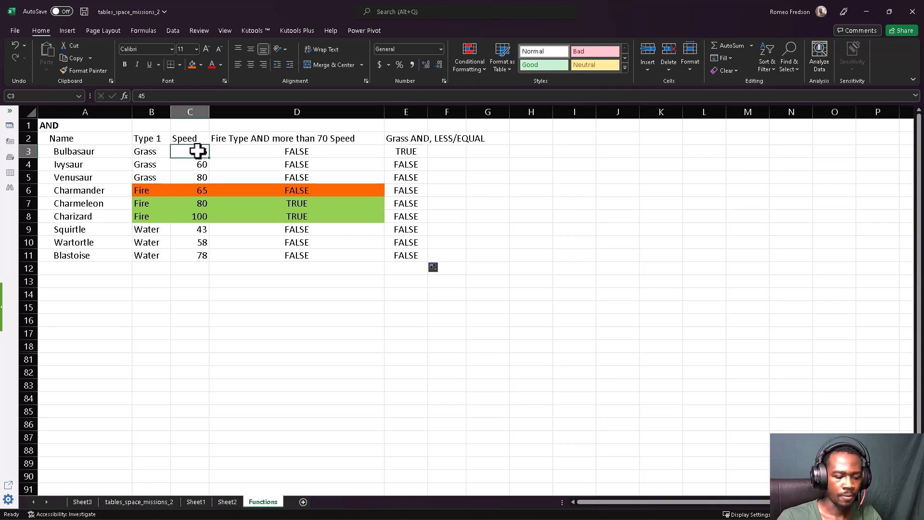
pyautogui.write('40')
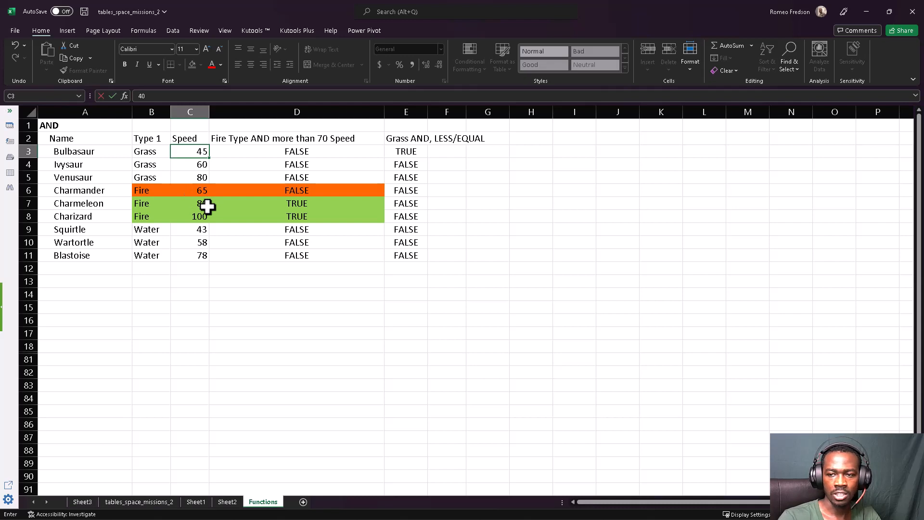
pyautogui.press('Return')
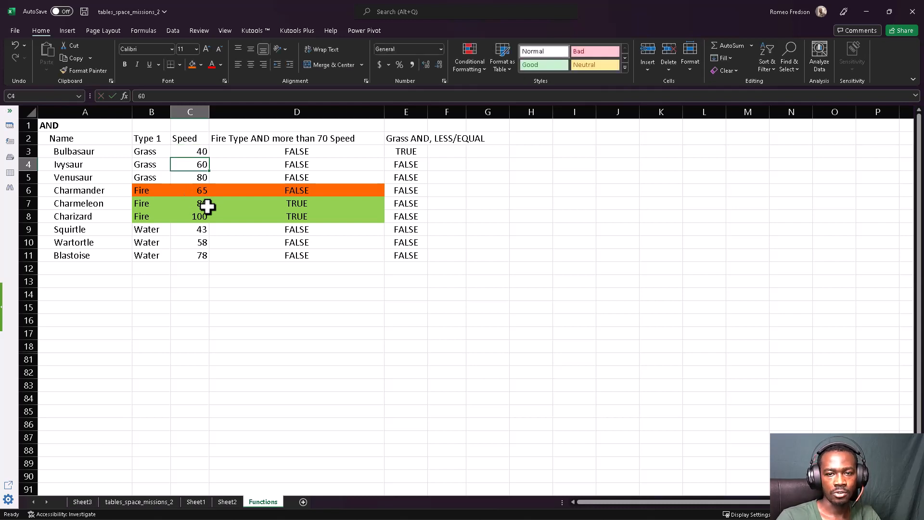
# Set Bulbasaur's Speed in C3 to 46 to test the Grass AND formula above its limit
pyautogui.click(192, 151)
pyautogui.write('46')
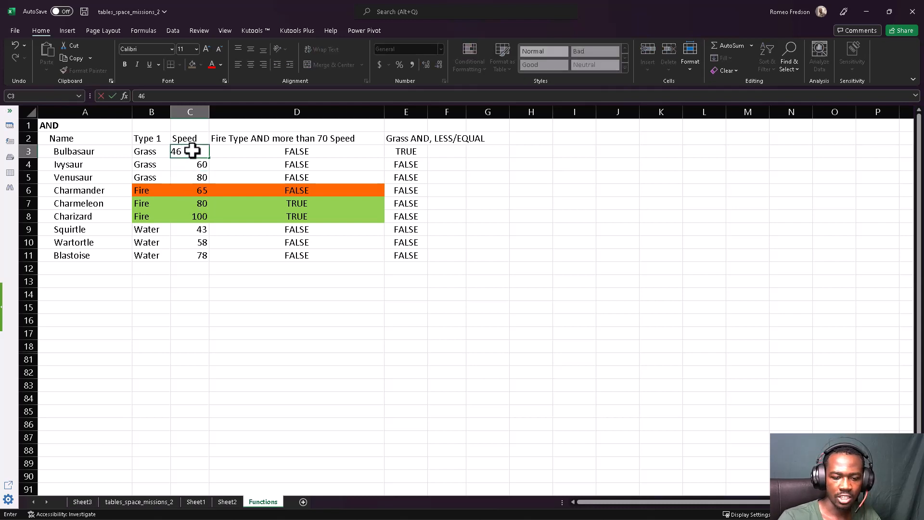
pyautogui.press('Return')
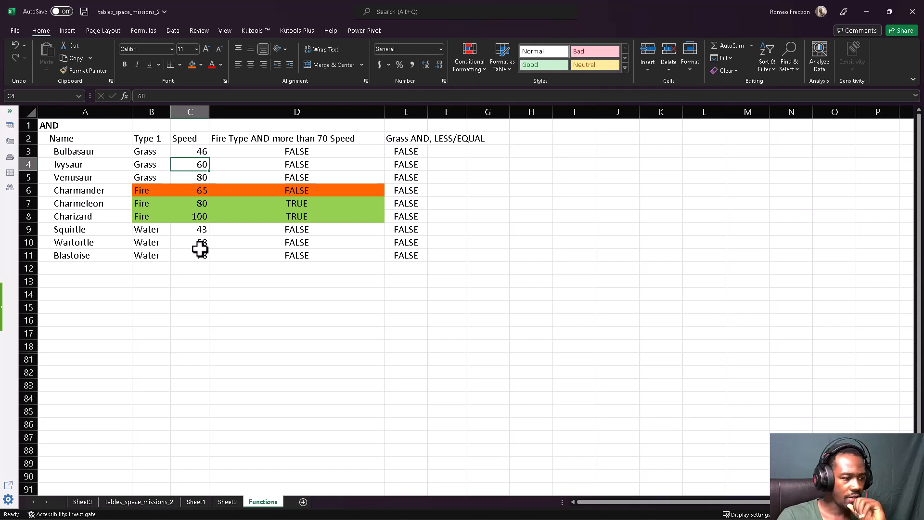
pyautogui.scroll(-2, 218, 303)
pyautogui.scroll(2, 218, 303)
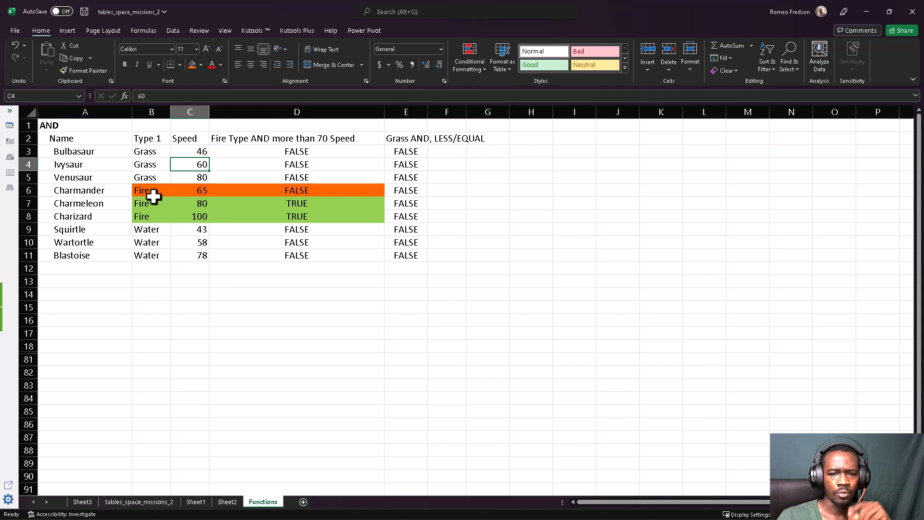
pyautogui.click(141, 237)
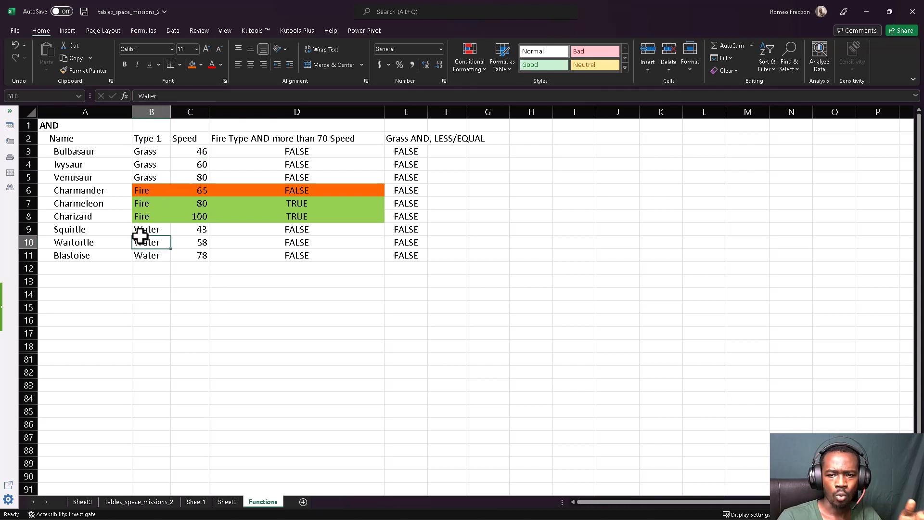
pyautogui.click(199, 231)
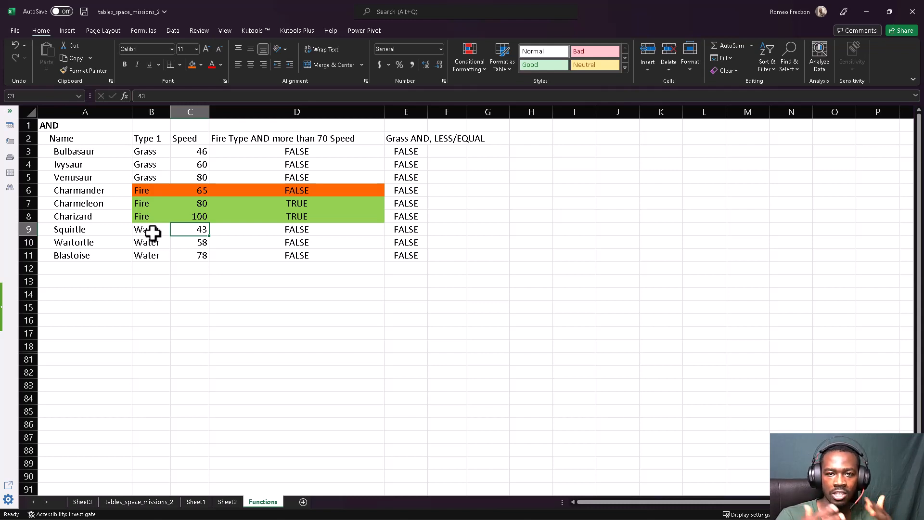
pyautogui.click(273, 254)
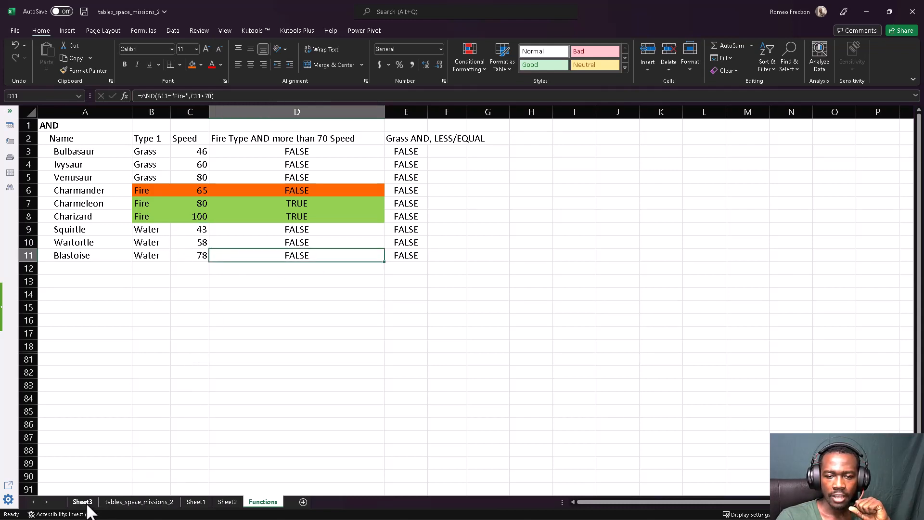
pyautogui.click(94, 410)
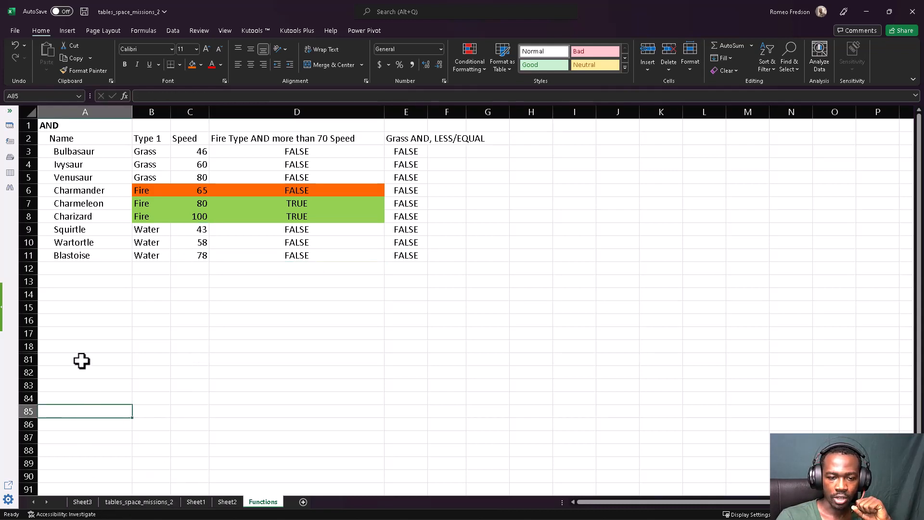
# Unhide the hidden rows between rows 18 and 81 to bring back the other function examples
pyautogui.moveTo(39, 346); pyautogui.dragTo(30, 373)
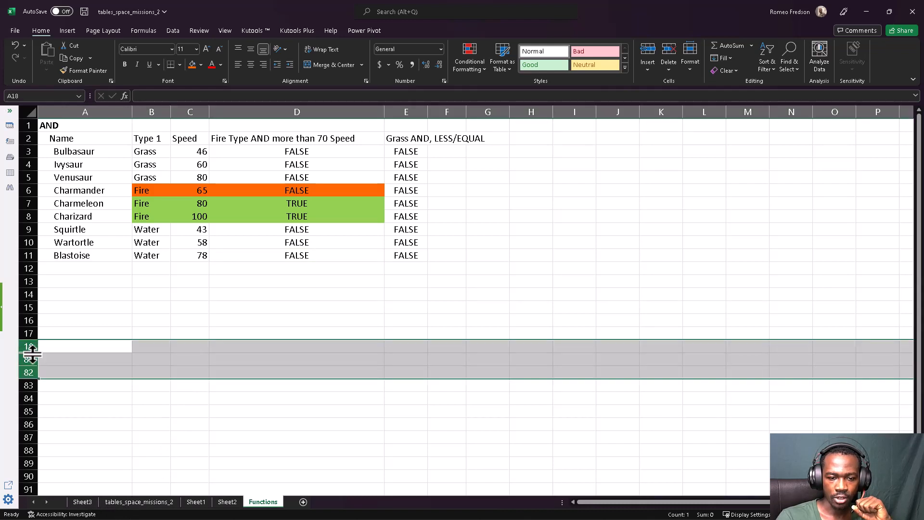
pyautogui.doubleClick(33, 352)
pyautogui.click(135, 371)
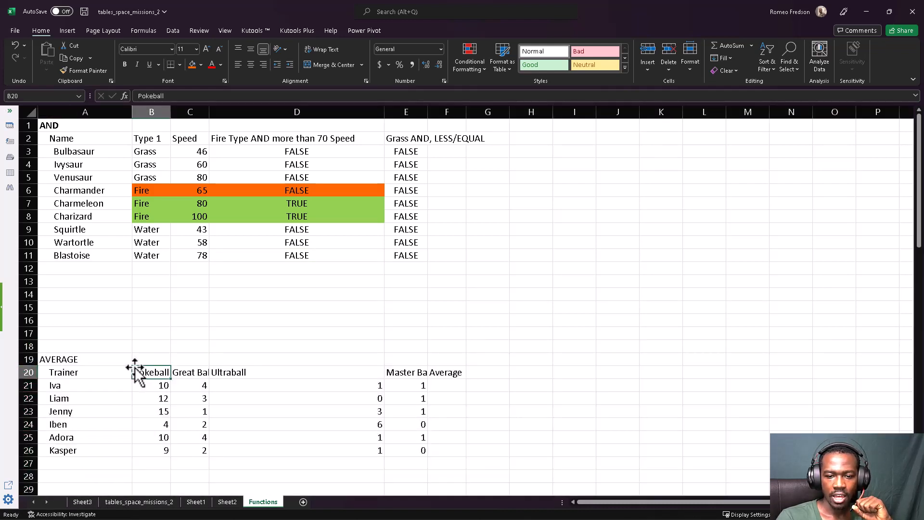
# Hide rows 33 to 55, which hold the COUNT/COUNTA example
pyautogui.scroll(-2, 134, 373)
pyautogui.scroll(-1, 135, 373)
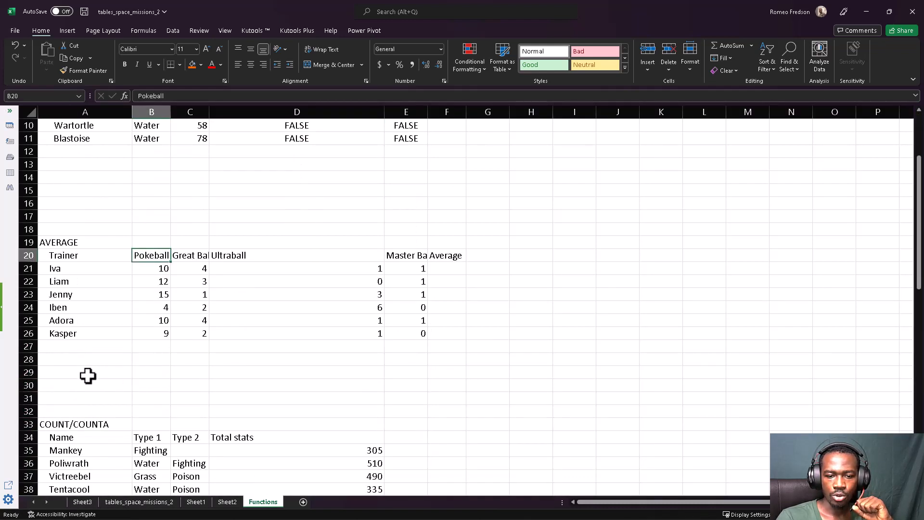
pyautogui.click(29, 426)
pyautogui.hotkey('ctrl', 'shift', 'Down')
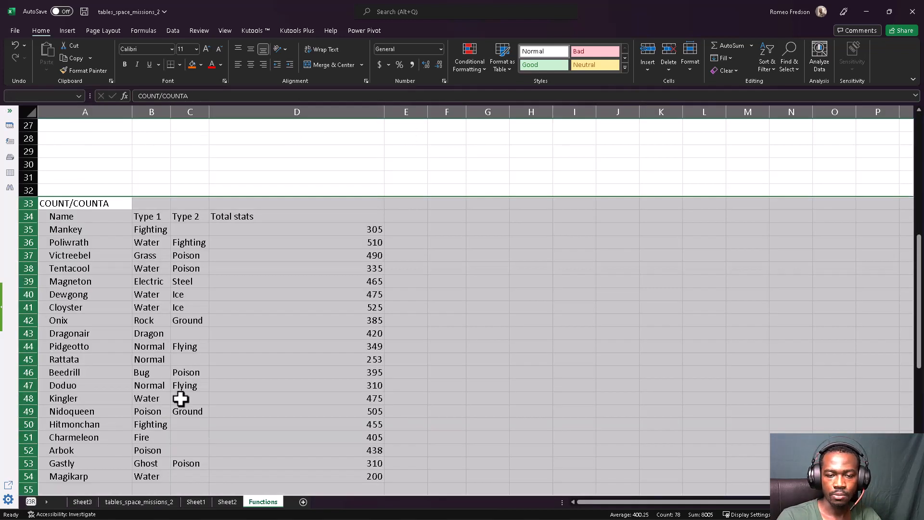
pyautogui.rightClick(206, 300)
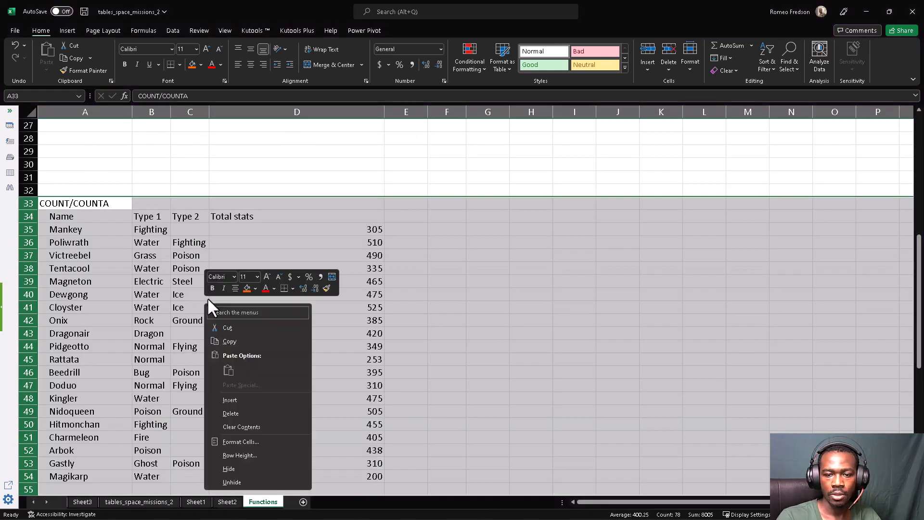
pyautogui.click(227, 472)
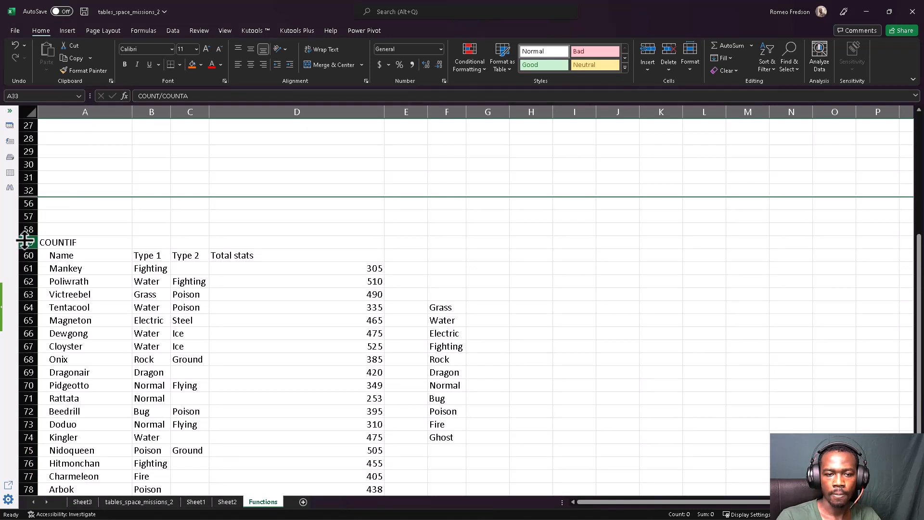
# Hide rows 59 to 81, which hold the COUNTIF example
pyautogui.moveTo(27, 240); pyautogui.dragTo(46, 477)
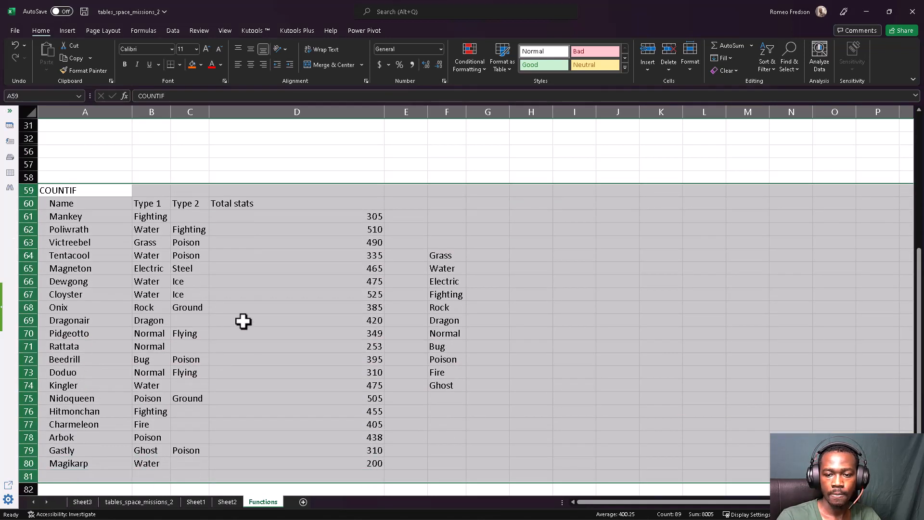
pyautogui.rightClick(229, 329)
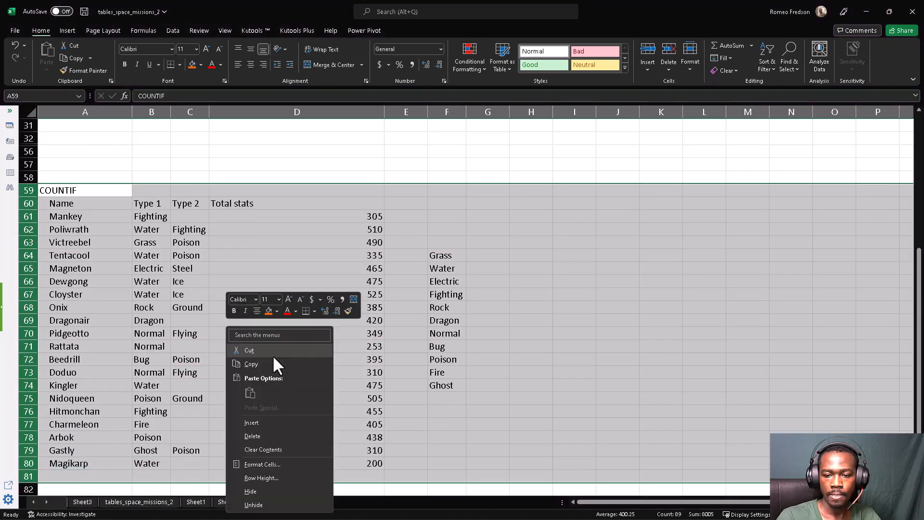
pyautogui.click(250, 490)
pyautogui.click(200, 351)
# Make the AVERAGE heading in A19 bold
pyautogui.scroll(6, 202, 348)
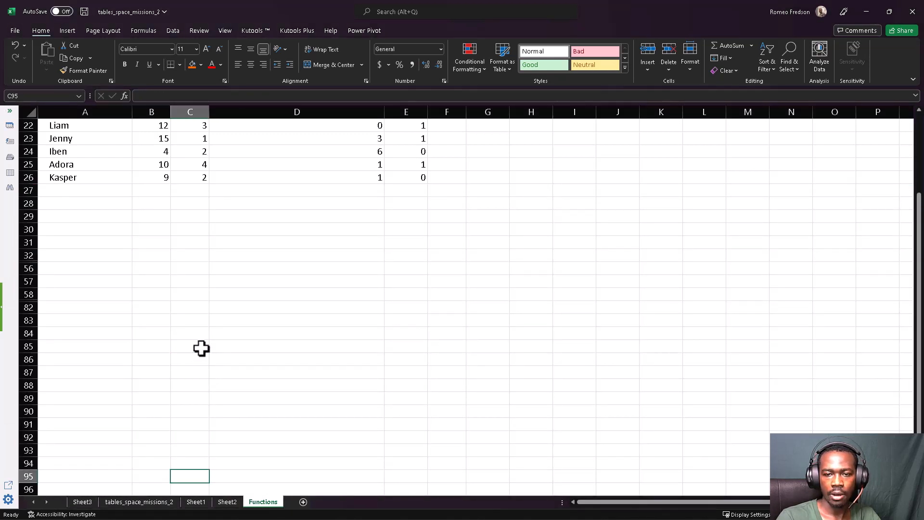
pyautogui.scroll(2, 202, 349)
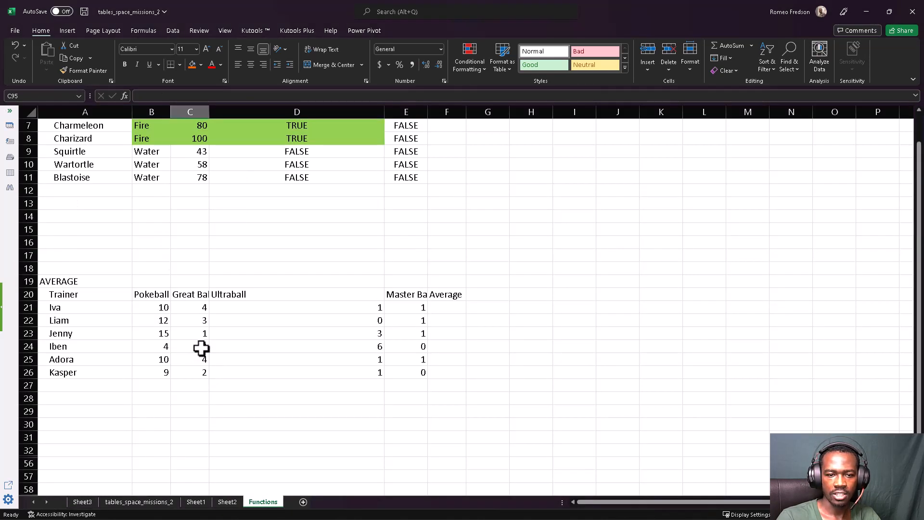
pyautogui.click(91, 281)
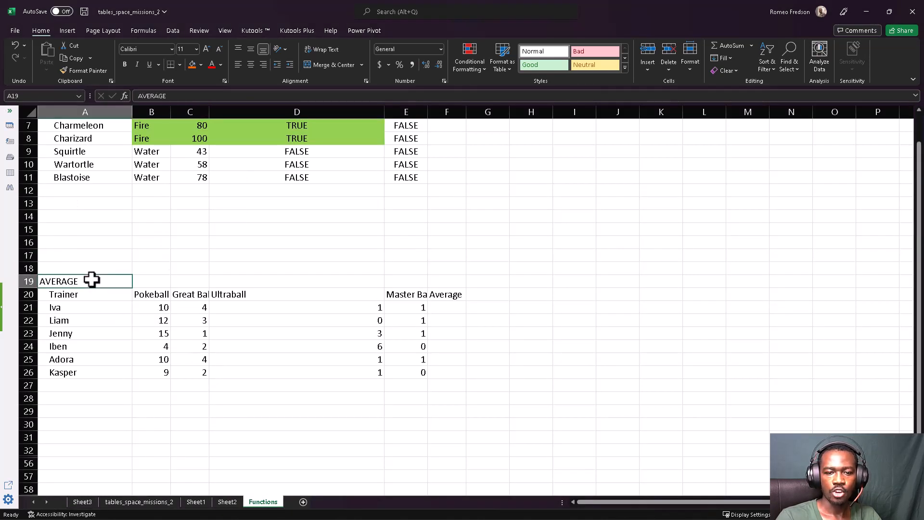
pyautogui.click(124, 64)
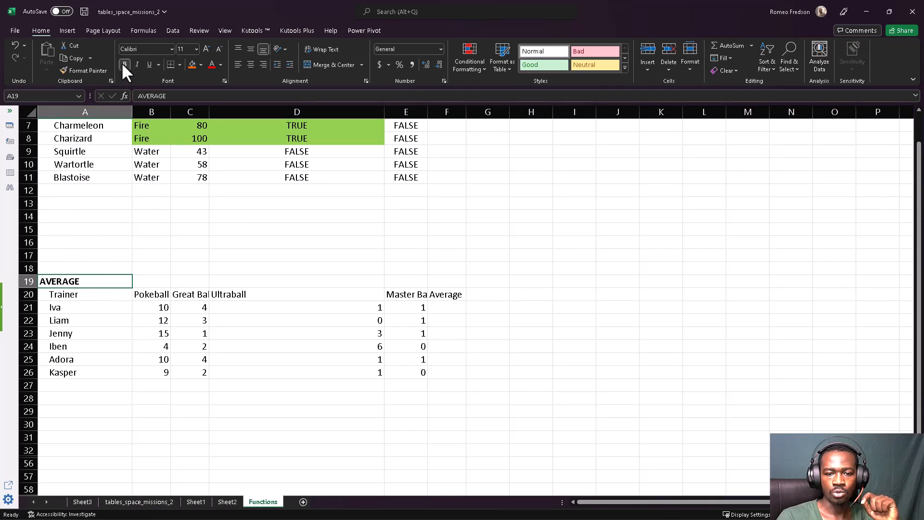
# Widen column C to fit the Great Ball header and narrow column D around the Ultraball values
pyautogui.click(208, 291)
pyautogui.moveTo(209, 108); pyautogui.dragTo(230, 112)
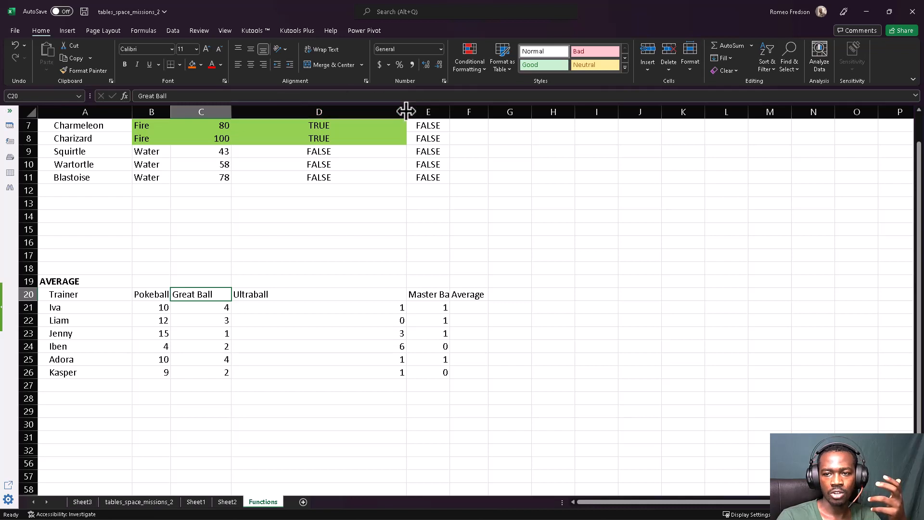
pyautogui.moveTo(406, 110); pyautogui.dragTo(288, 122)
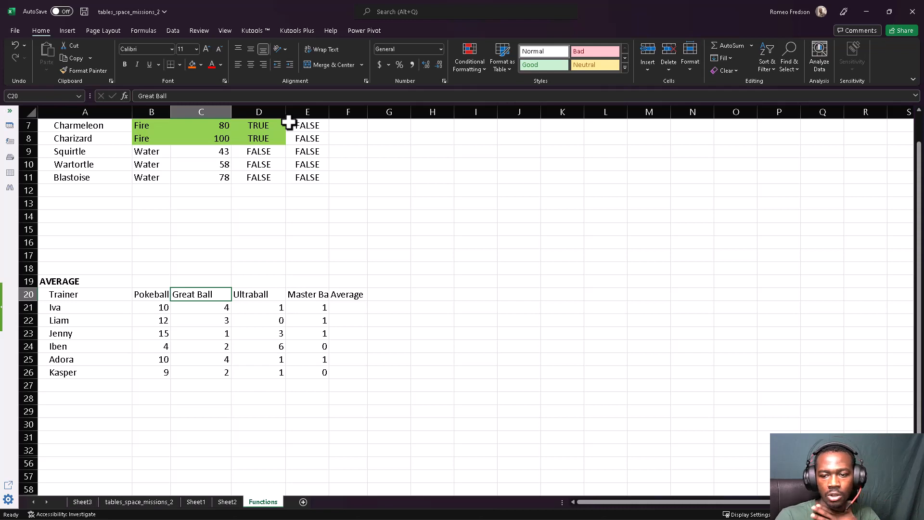
# Start an AVERAGE formula in F21, the Average cell of the first trainer
pyautogui.click(347, 306)
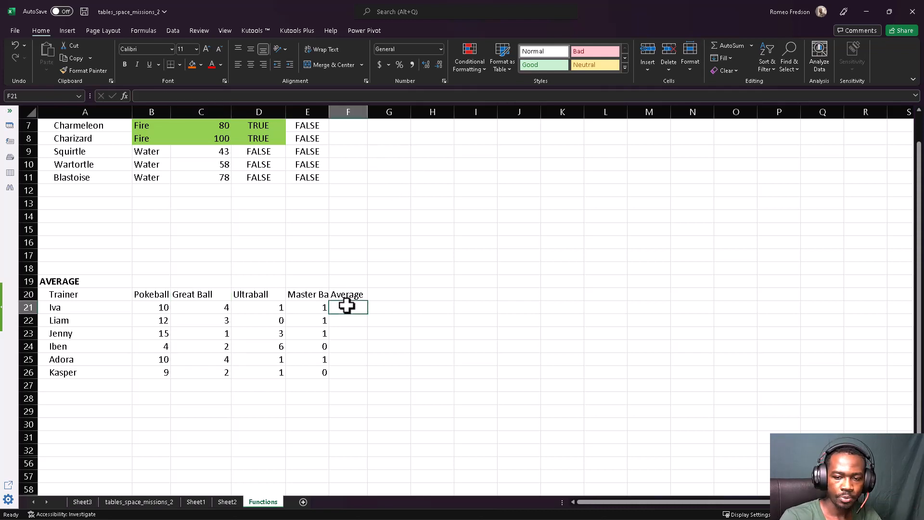
pyautogui.write('=')
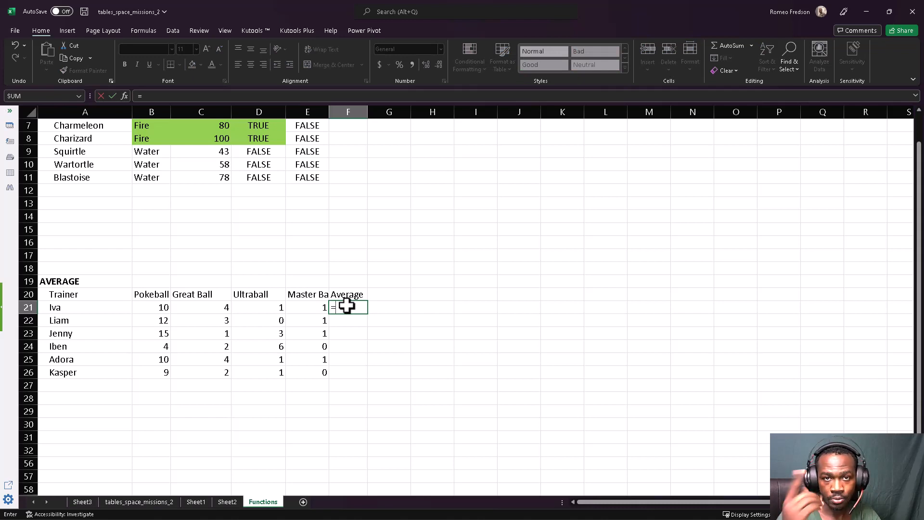
pyautogui.write('A')
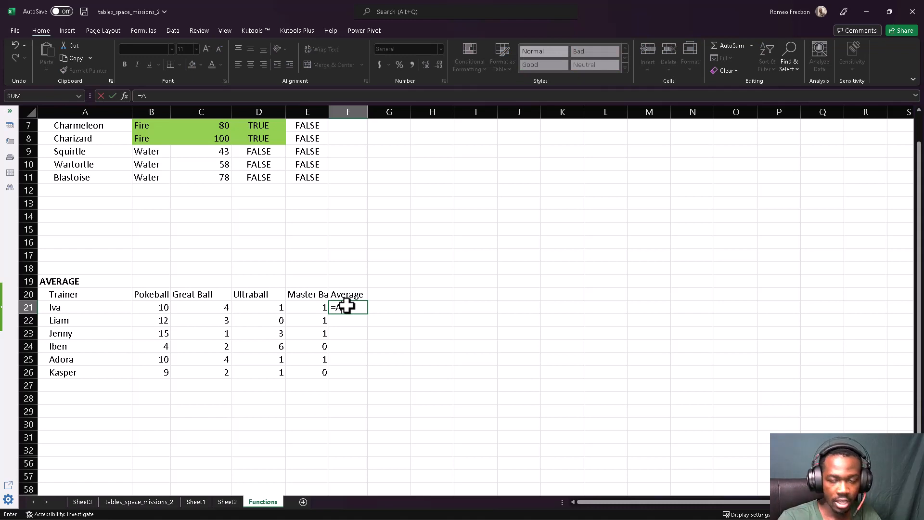
pyautogui.write('VER')
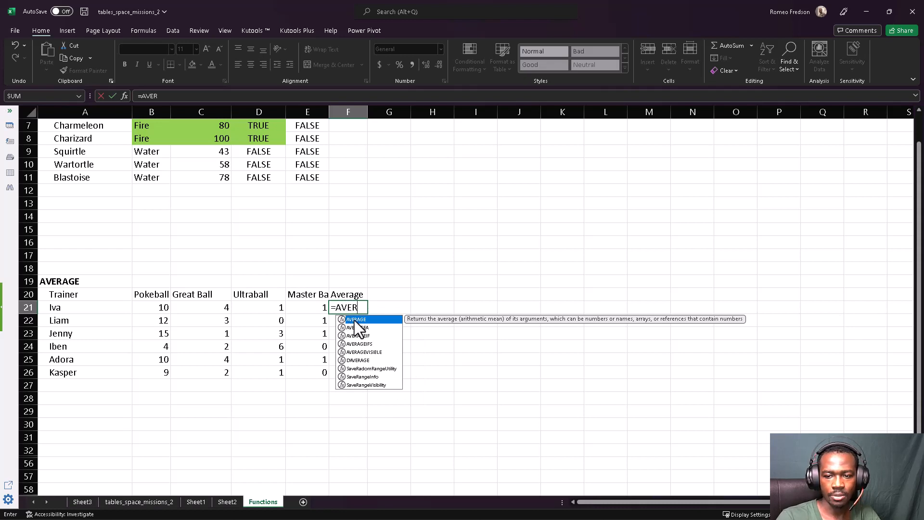
pyautogui.press('Tab')
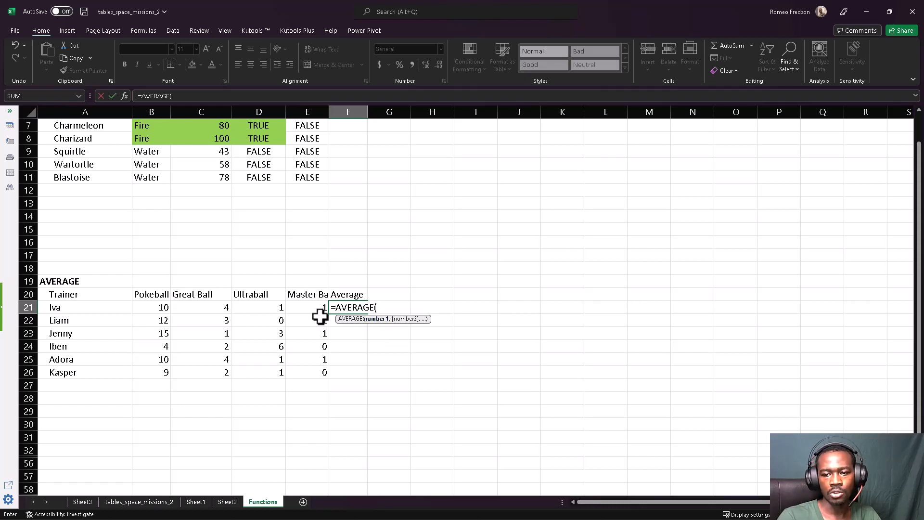
pyautogui.click(304, 307)
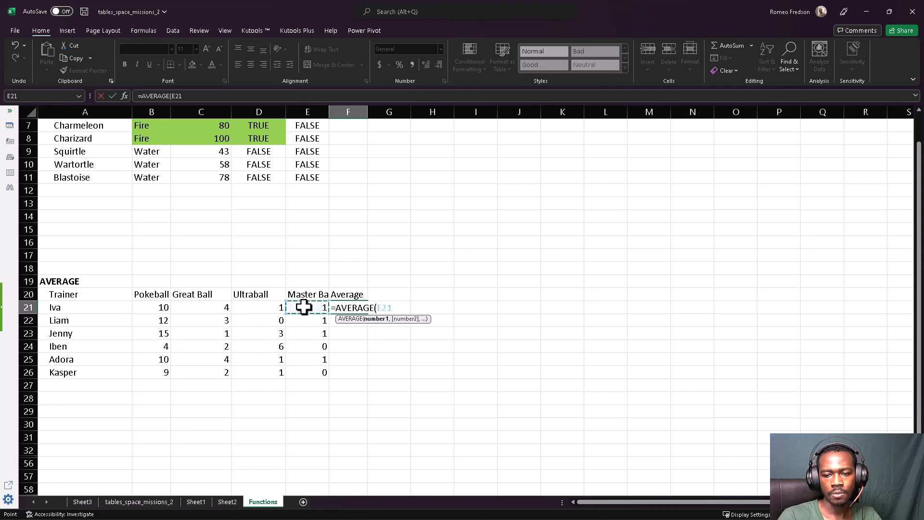
pyautogui.click(265, 307)
pyautogui.click(212, 297)
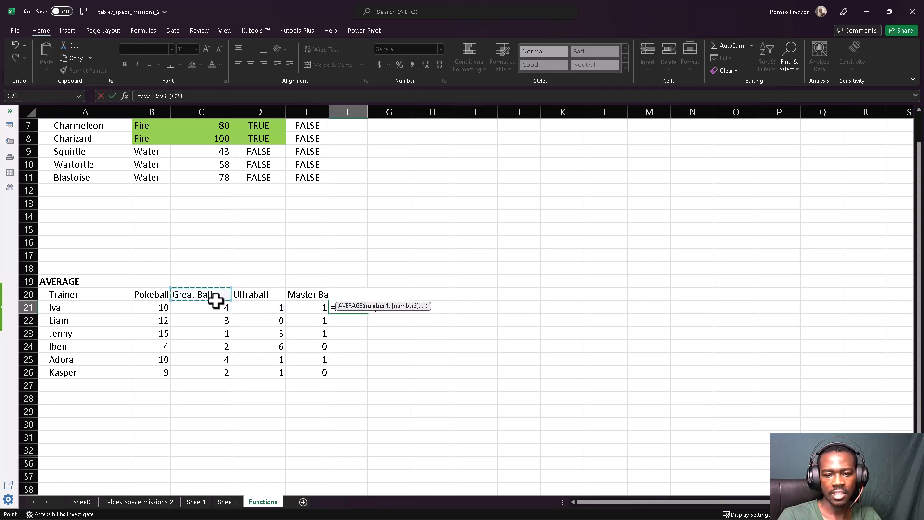
# Complete the AVERAGE formula in F21 with the separate arguments B21, C21, D21 and E21, plus a trailing comma
pyautogui.click(146, 309)
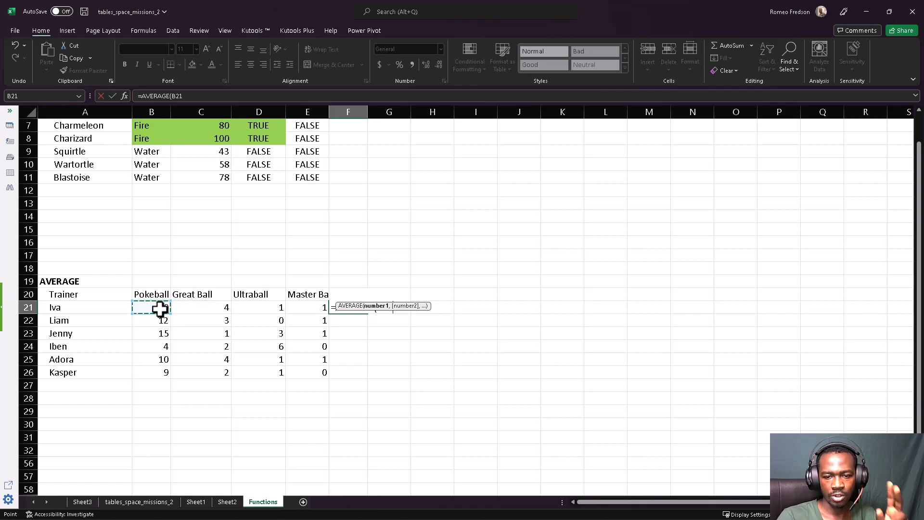
pyautogui.write(',')
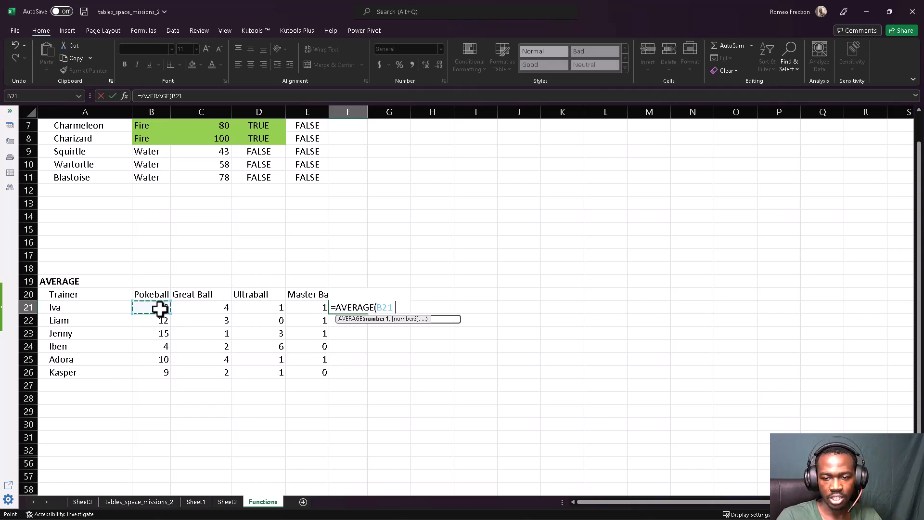
pyautogui.click(190, 307)
pyautogui.write(',')
pyautogui.click(241, 309)
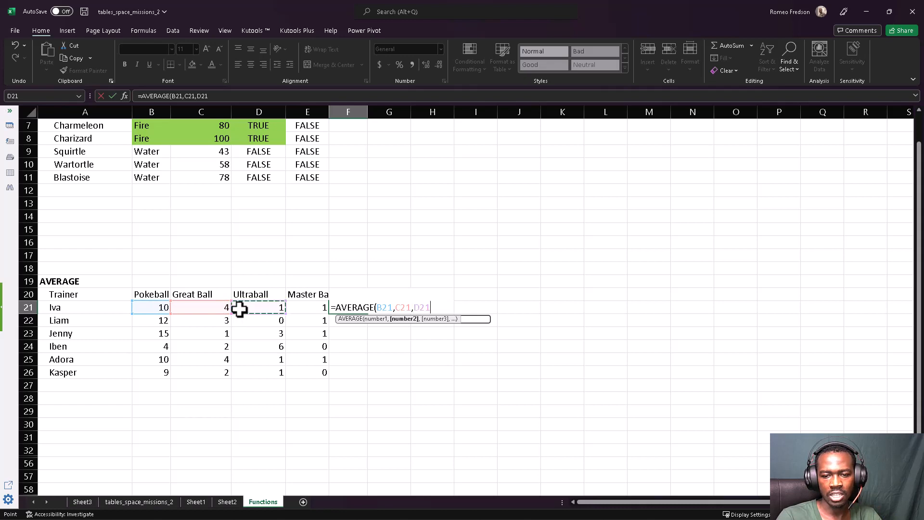
pyautogui.write(',')
pyautogui.click(307, 309)
pyautogui.write(',)')
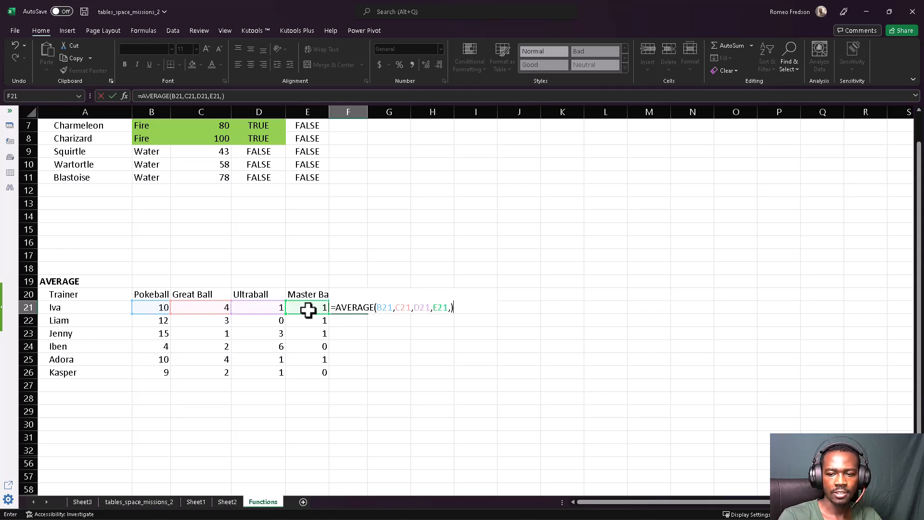
pyautogui.press('Return')
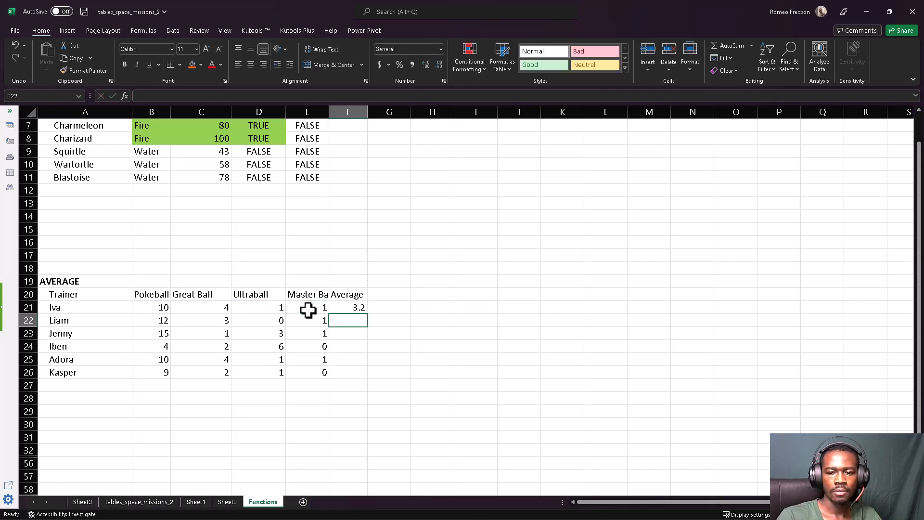
# Replace the separate arguments of the AVERAGE formula in F21 with the range B21:E21
pyautogui.click(355, 306)
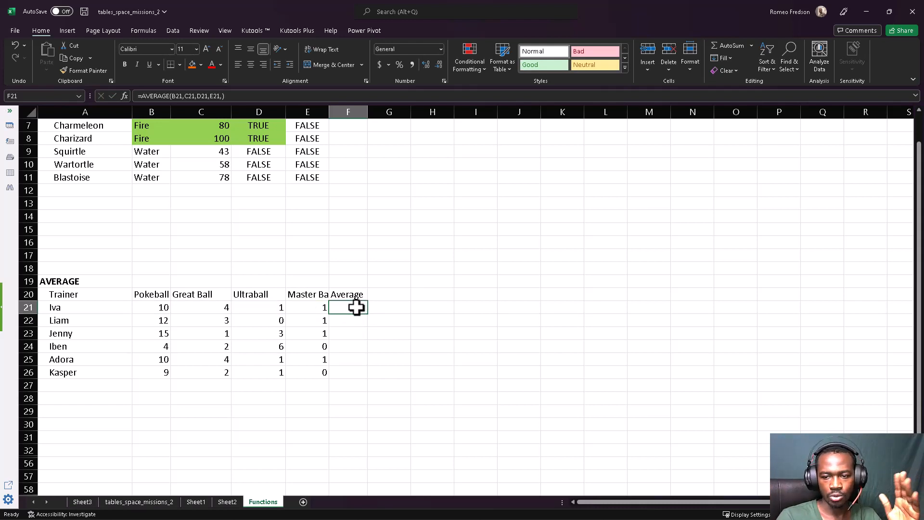
pyautogui.doubleClick(356, 307)
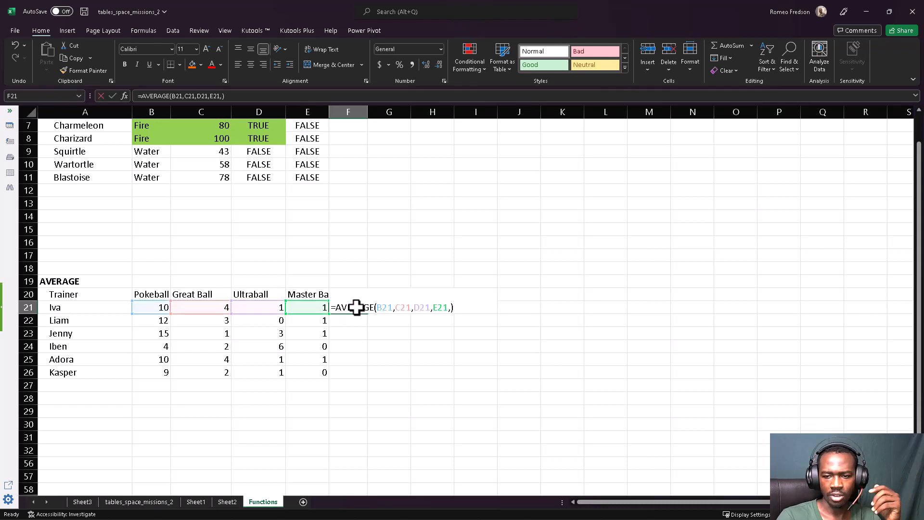
pyautogui.hotkey('ctrl', 'shift', 'Left')
pyautogui.hotkey('ctrl', 'shift', 'Left')
pyautogui.hotkey('ctrl', 'shift', 'Left')
pyautogui.hotkey('ctrl', 'shift', 'Left')
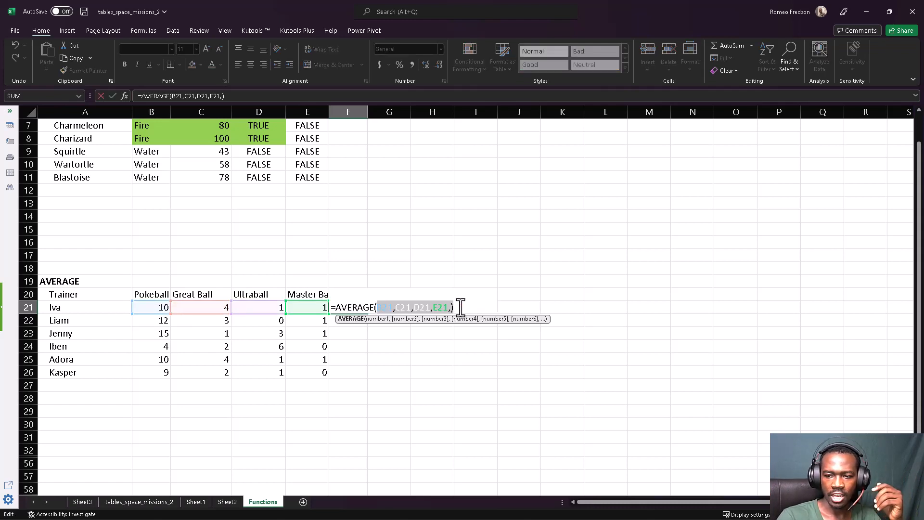
pyautogui.press('BackSpace')
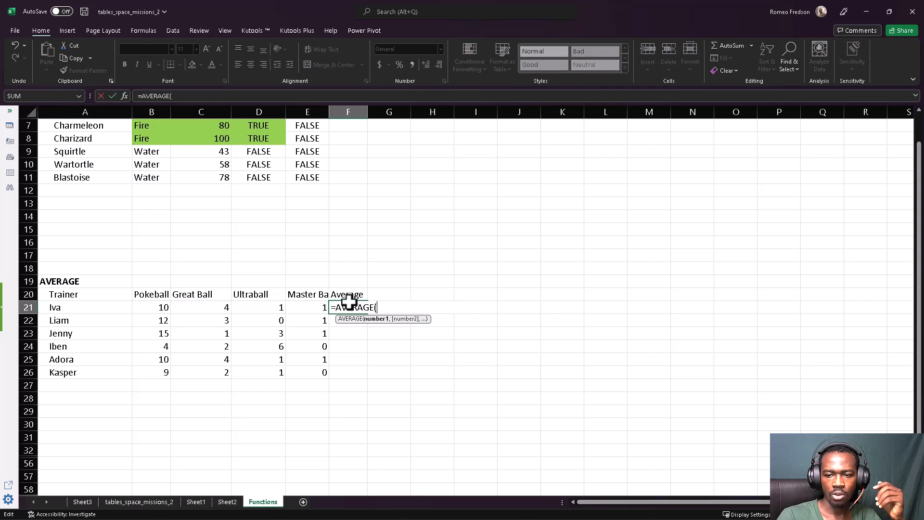
pyautogui.click(147, 308)
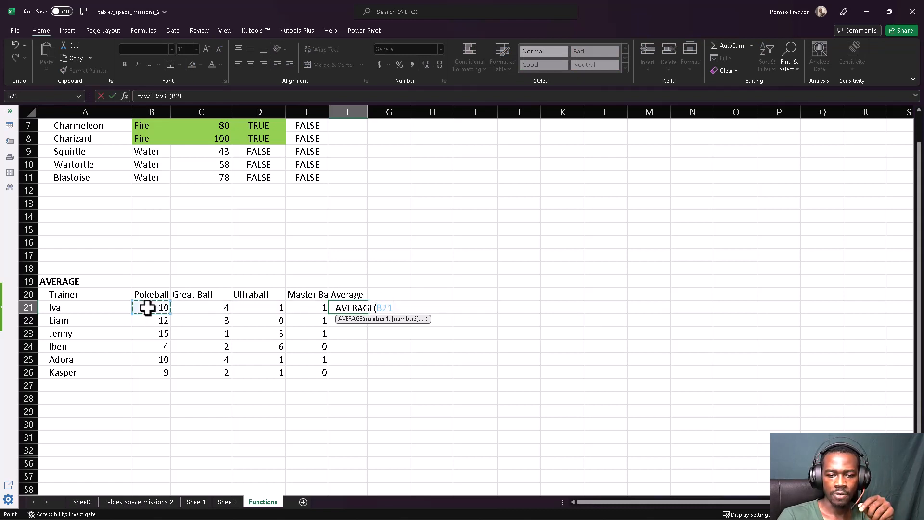
pyautogui.moveTo(147, 308); pyautogui.dragTo(311, 306)
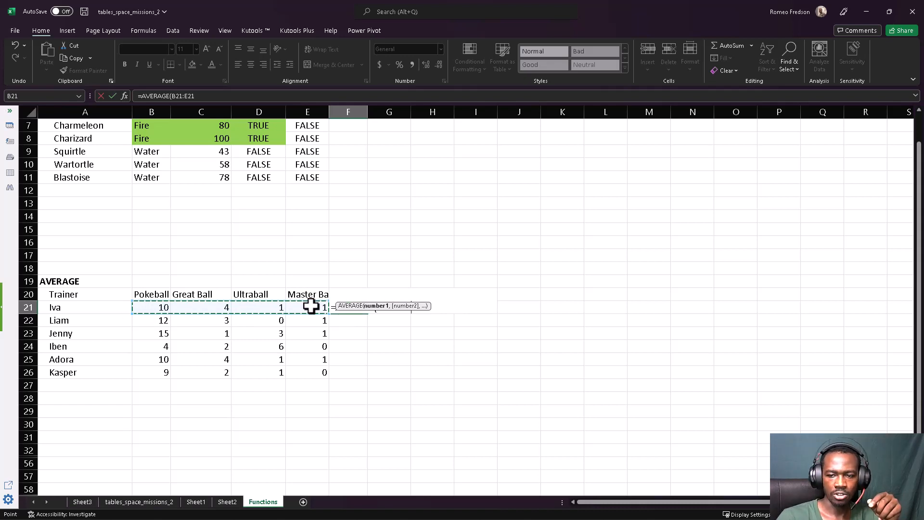
pyautogui.write(')')
pyautogui.press('Return')
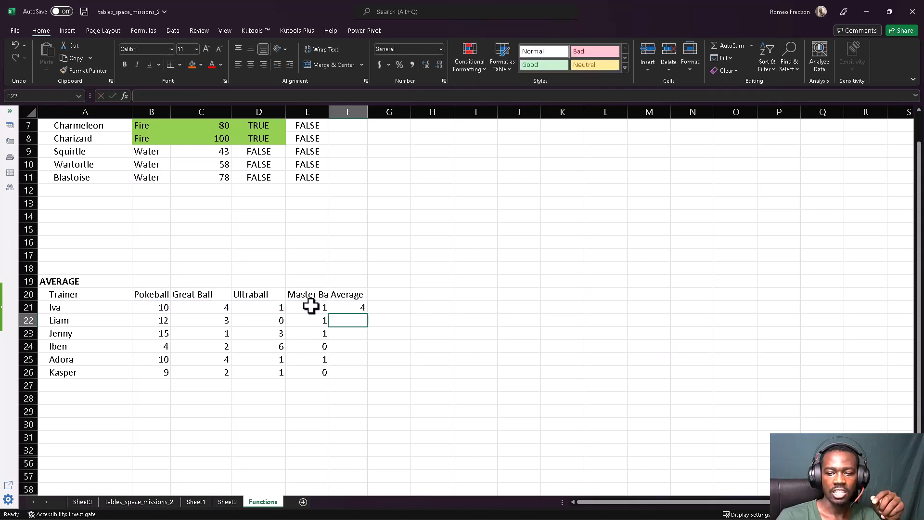
pyautogui.click(354, 308)
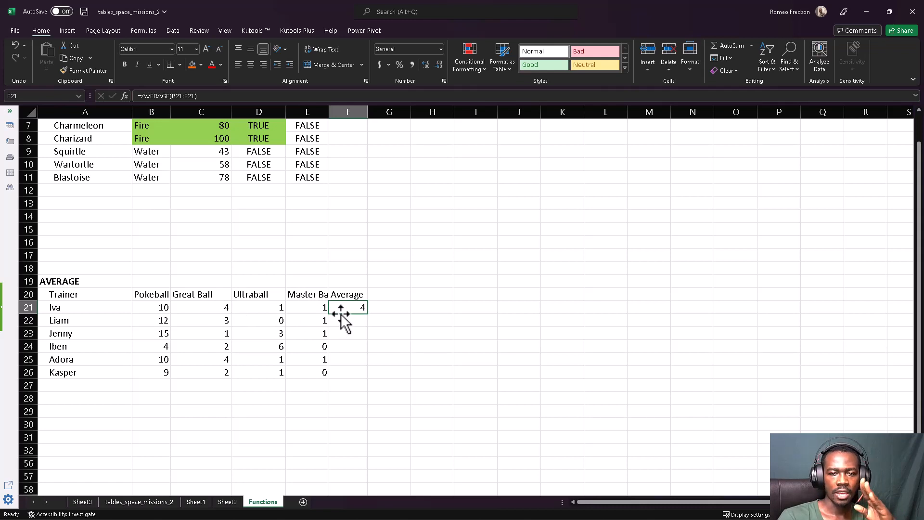
# Enter a comparison formula in G21 that averages the separate cells E21, D21, C21 and B21
pyautogui.click(377, 308)
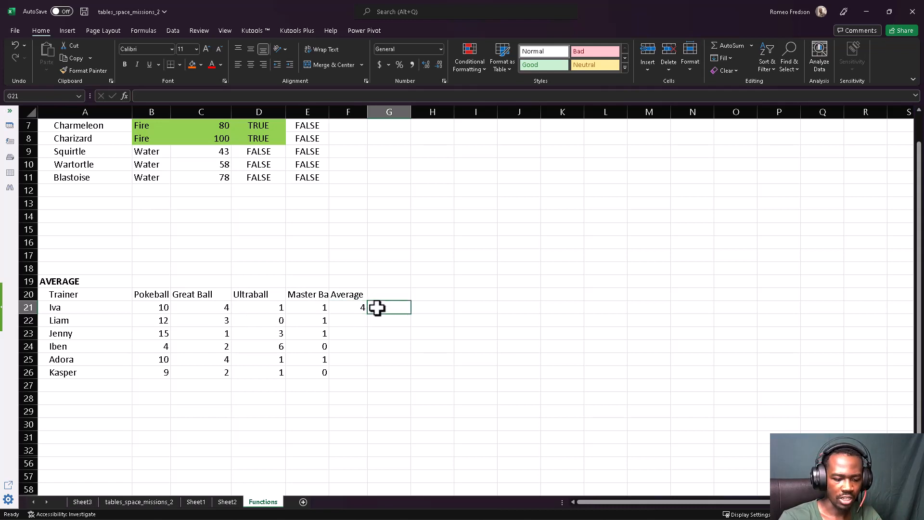
pyautogui.write('=AVERAGE(')
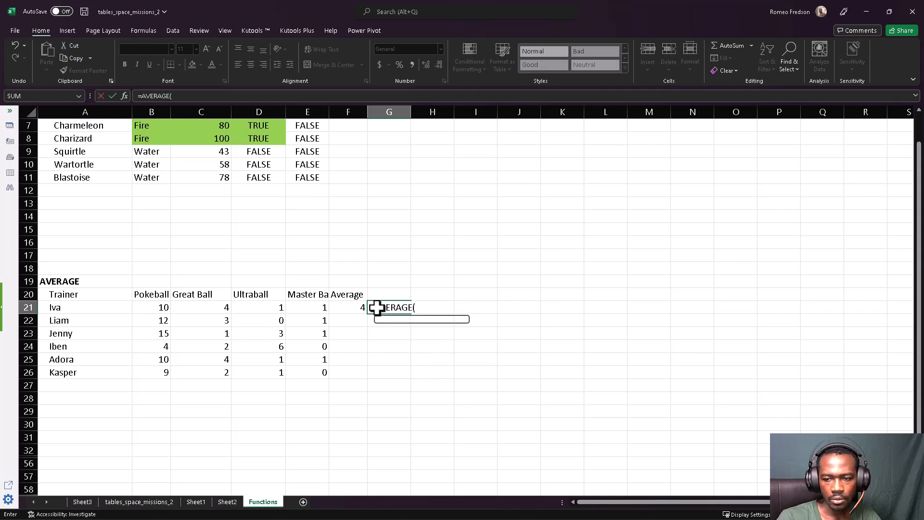
pyautogui.click(304, 307)
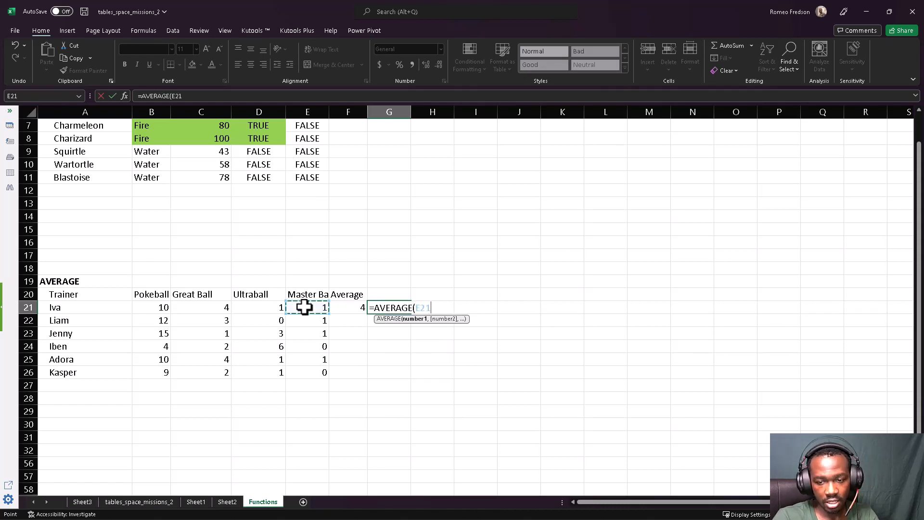
pyautogui.write(',')
pyautogui.click(264, 307)
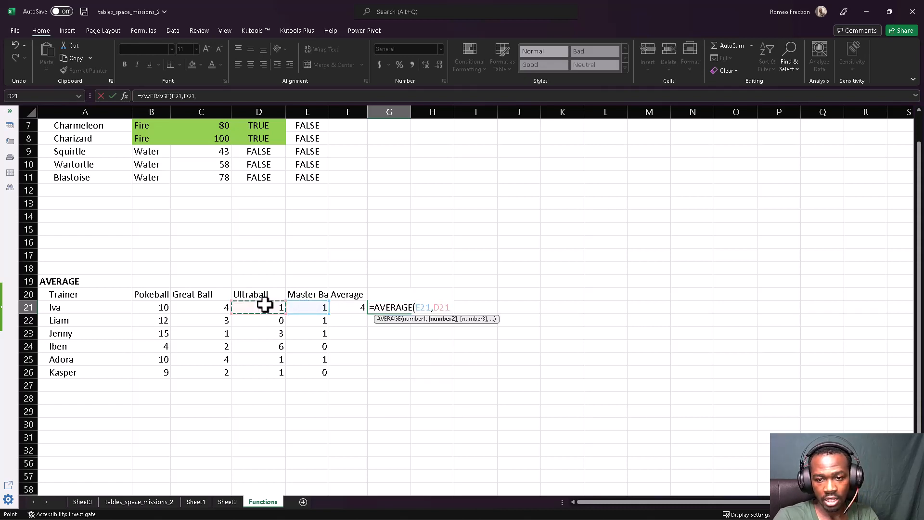
pyautogui.write(',')
pyautogui.click(218, 311)
pyautogui.write(',')
pyautogui.click(148, 307)
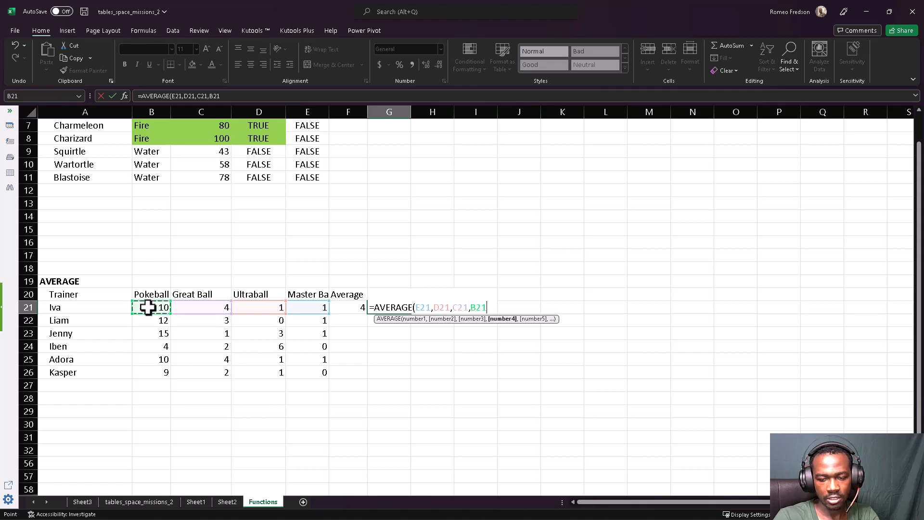
pyautogui.press('Return')
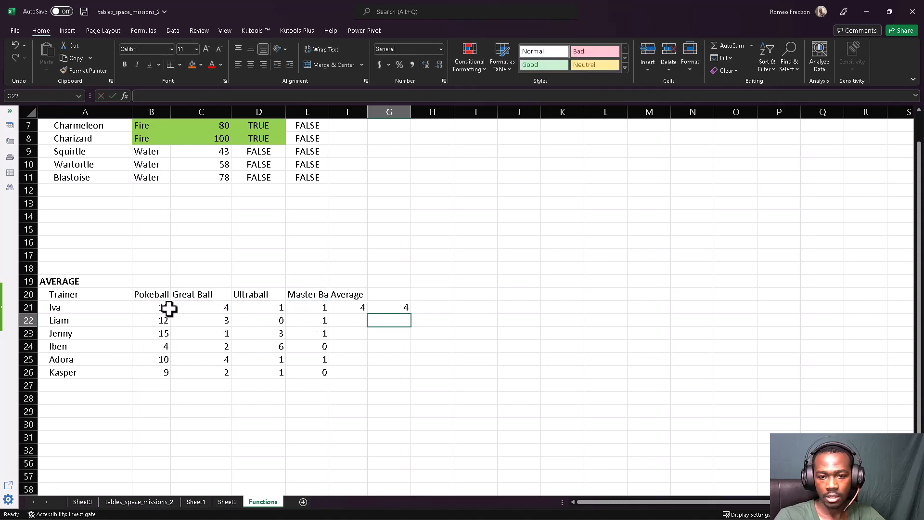
# Review the comparison formula's arguments in G21 and clear the cell
pyautogui.doubleClick(382, 310)
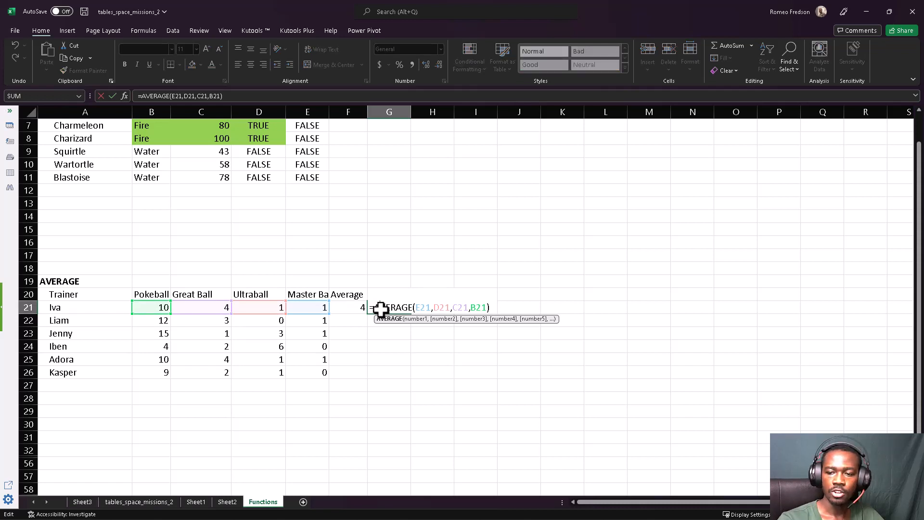
pyautogui.press('Return')
pyautogui.click(381, 310)
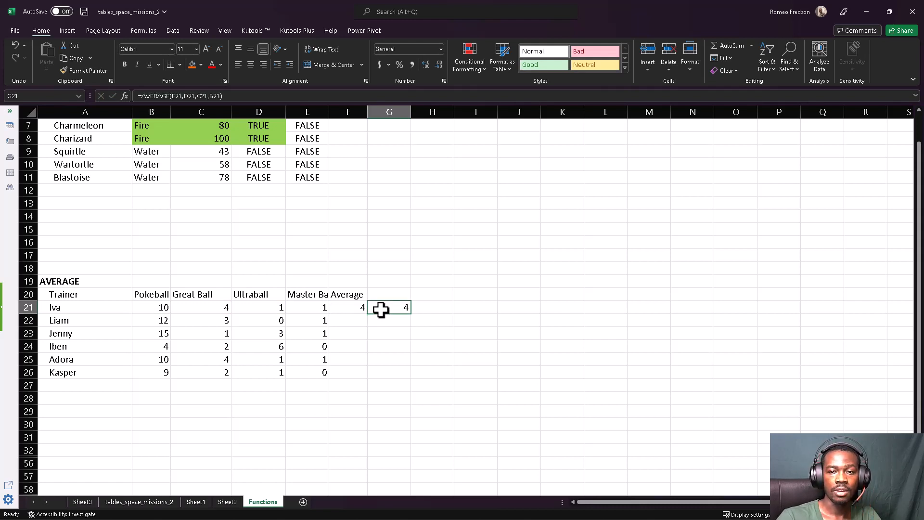
pyautogui.press('Delete')
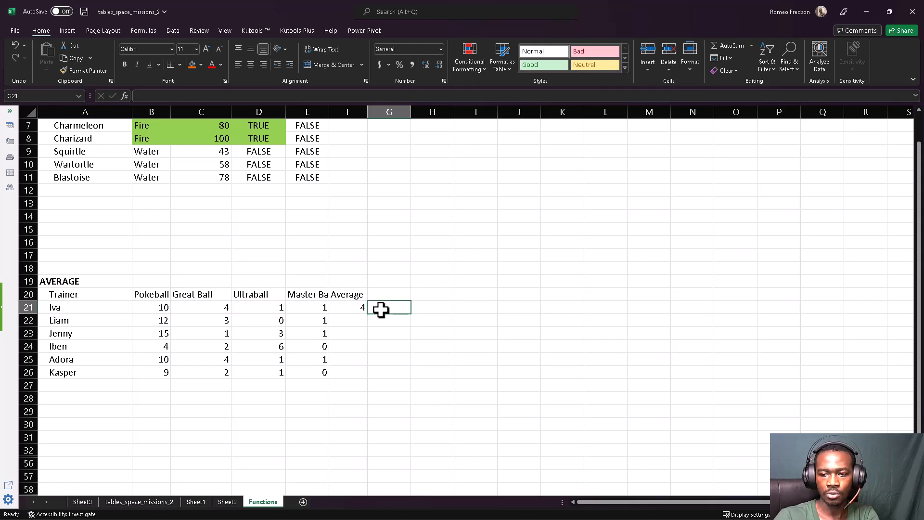
# Fill the AVERAGE formula from F21 down to F26 for the remaining trainers and check the copied references
pyautogui.click(343, 308)
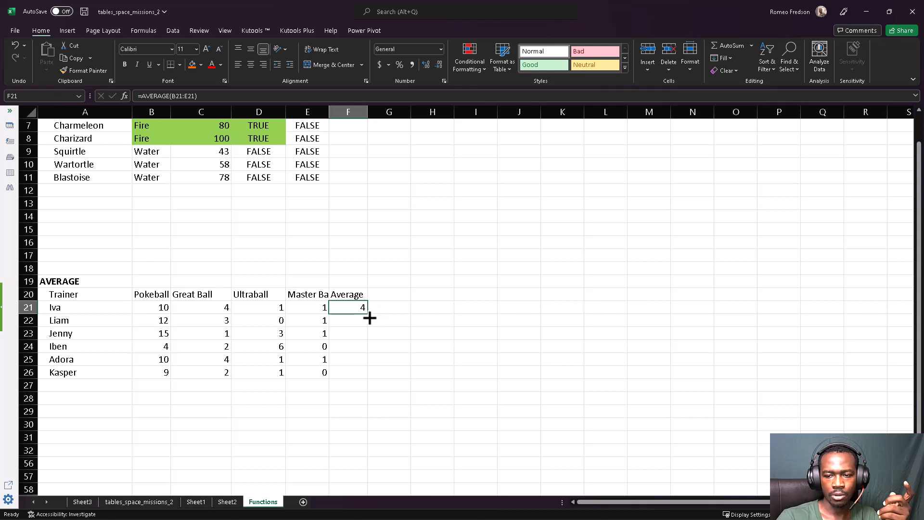
pyautogui.moveTo(370, 316); pyautogui.dragTo(357, 381)
pyautogui.click(348, 372)
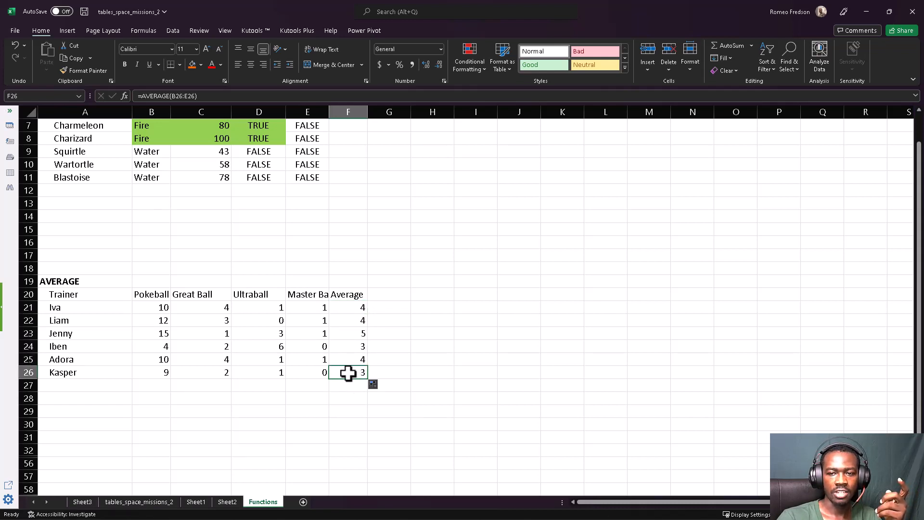
pyautogui.click(350, 306)
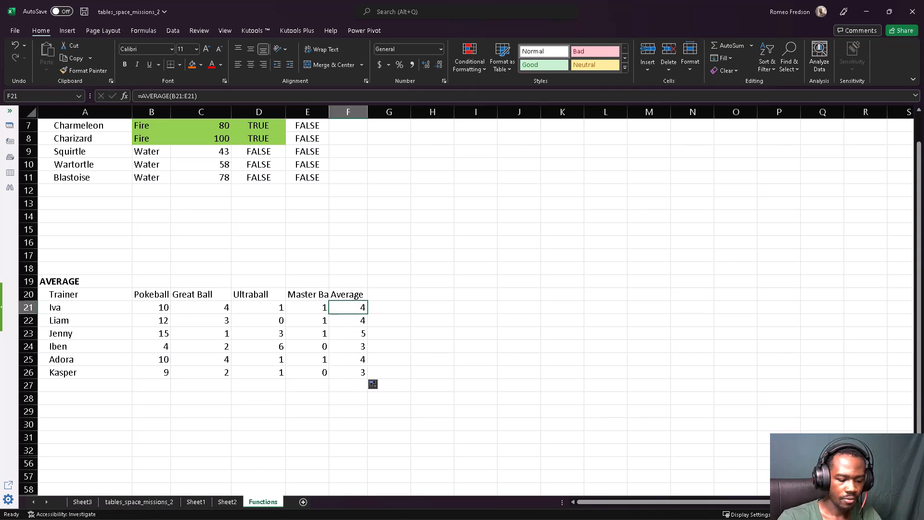
# Enter =B21+C21+D21+E21 in I21 to total the first trainer's balls
pyautogui.hotkey('alt', 'Tab')
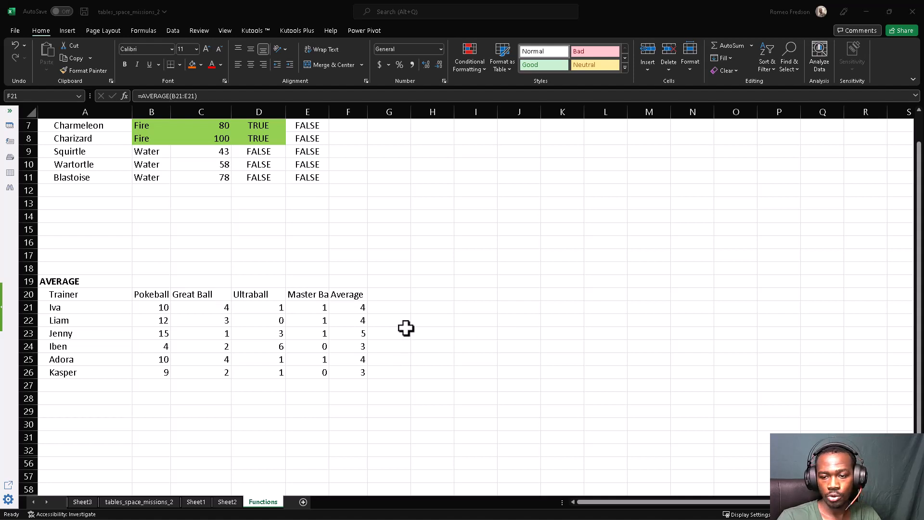
pyautogui.click(452, 308)
pyautogui.click(466, 308)
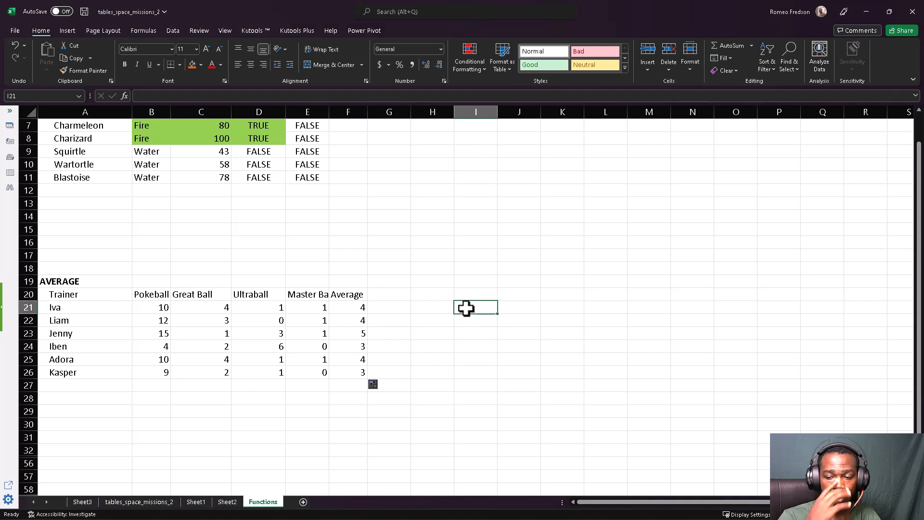
pyautogui.write('=')
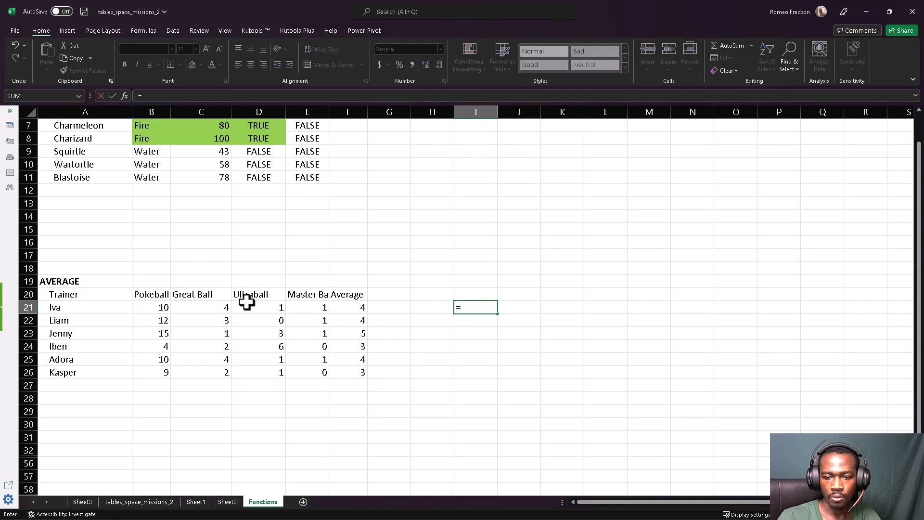
pyautogui.click(165, 307)
pyautogui.write('+')
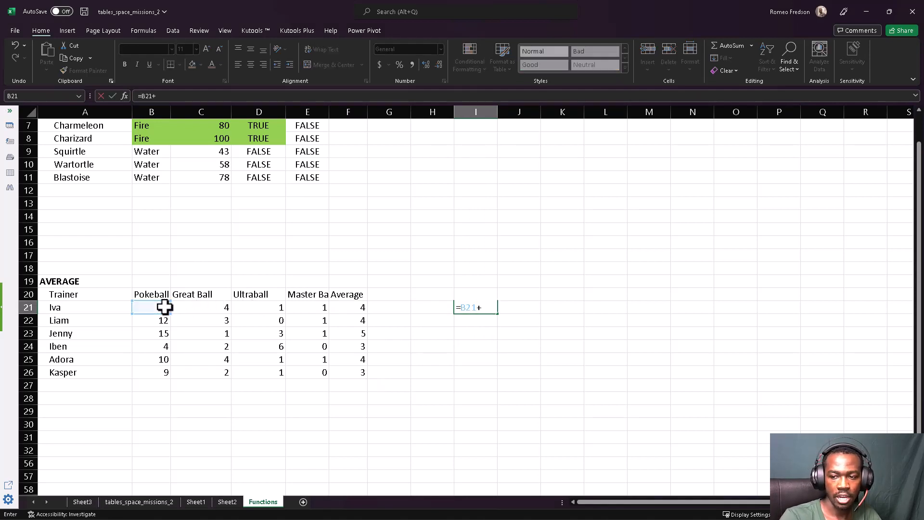
pyautogui.click(197, 308)
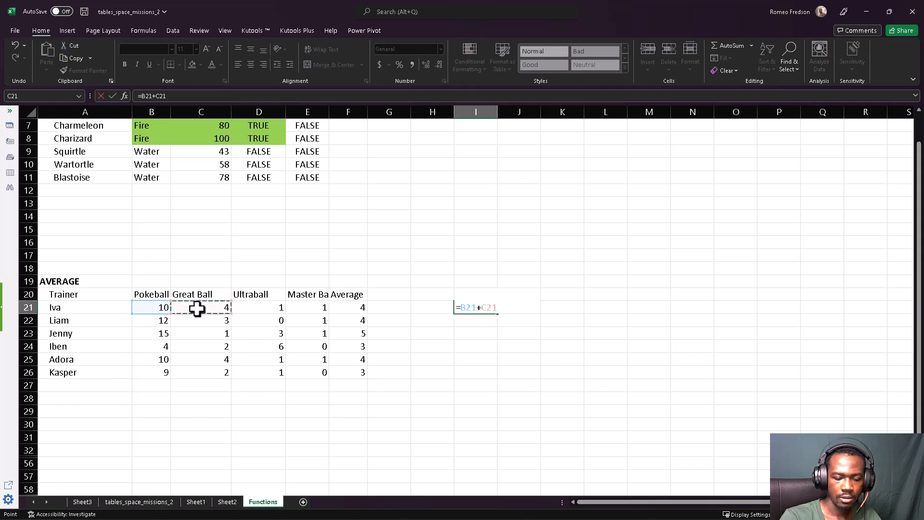
pyautogui.write('+')
pyautogui.click(248, 308)
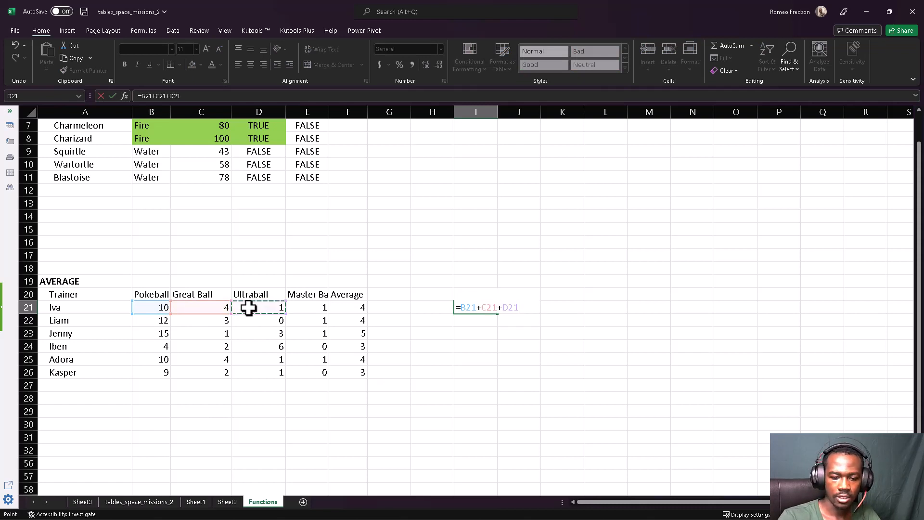
pyautogui.write('+')
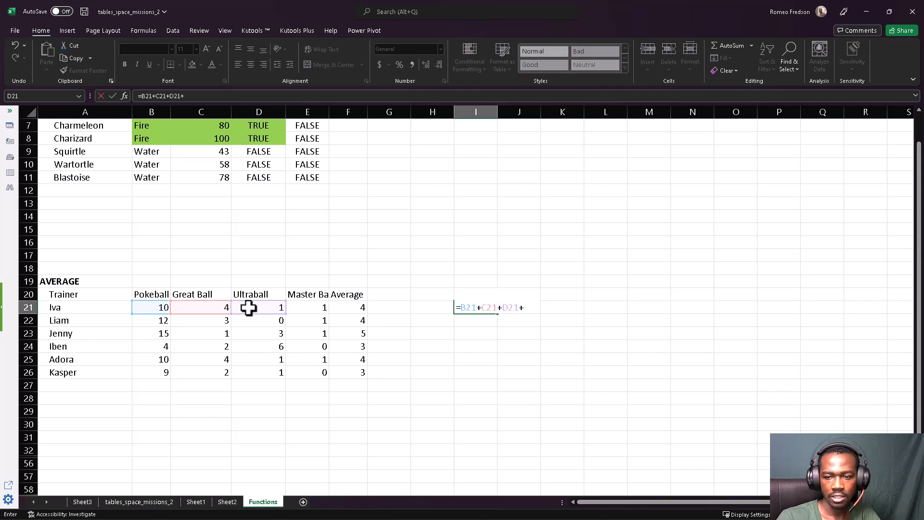
pyautogui.click(304, 308)
pyautogui.press('Return')
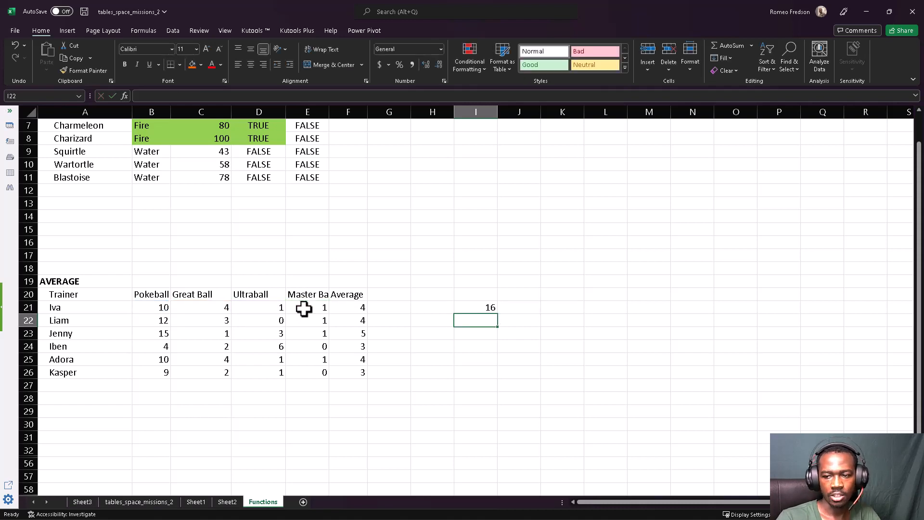
# Review the total formula in I21 and select the four ball counts it adds, B21:E21
pyautogui.click(474, 306)
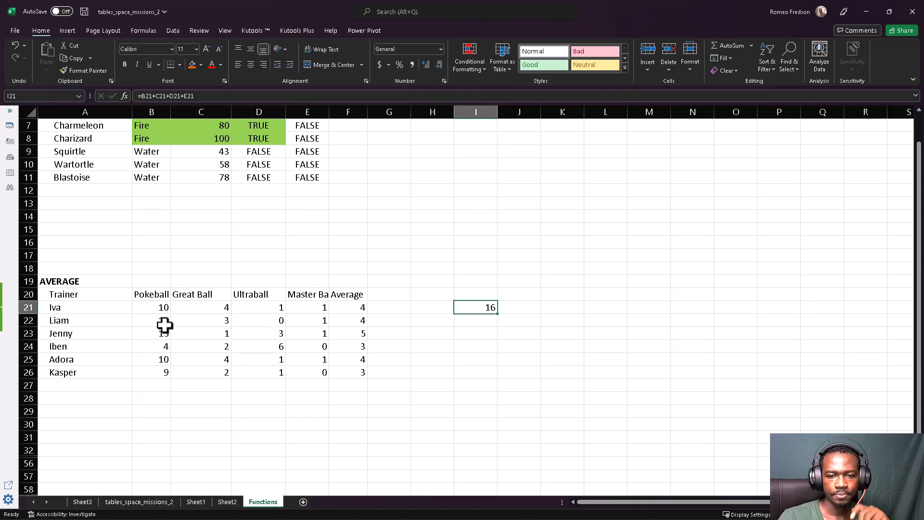
pyautogui.click(147, 307)
pyautogui.moveTo(237, 310); pyautogui.dragTo(293, 307)
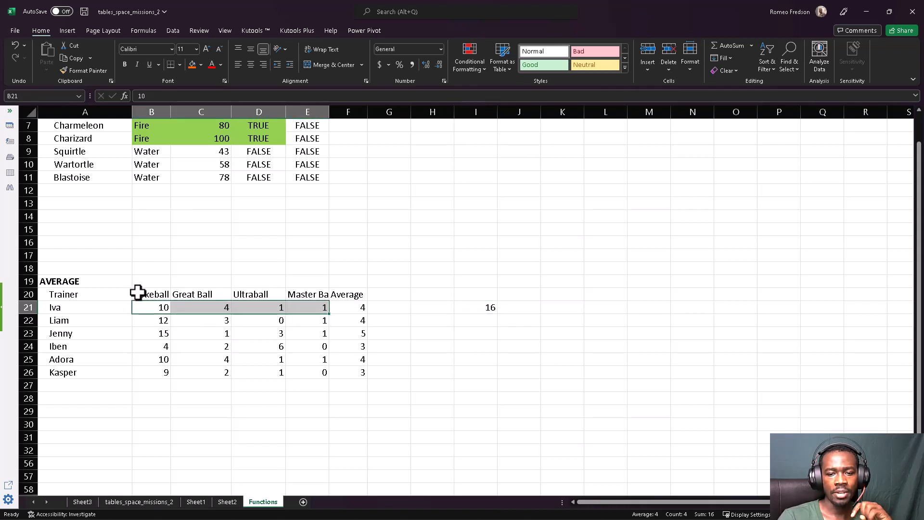
# Auto-fit column B and go through the ball type headers in row 20 from Pokeball to Master Ball
pyautogui.doubleClick(171, 112)
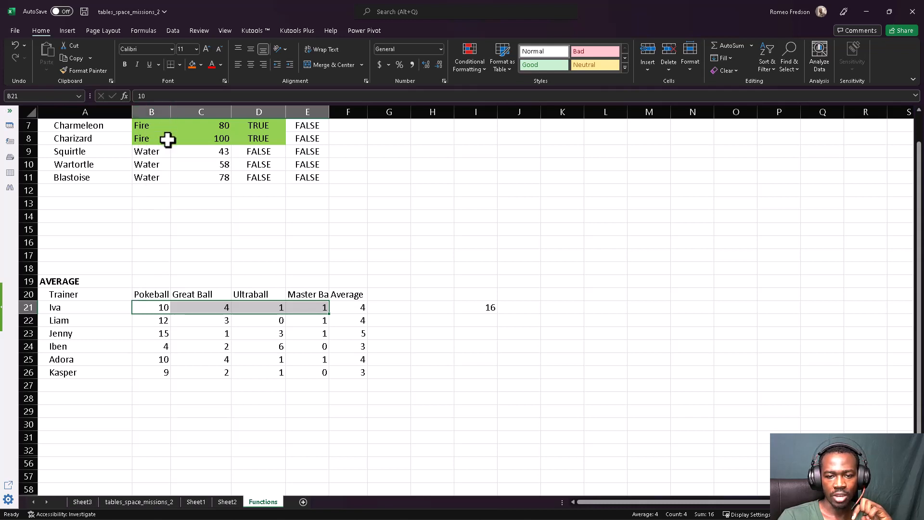
pyautogui.click(144, 294)
pyautogui.click(213, 295)
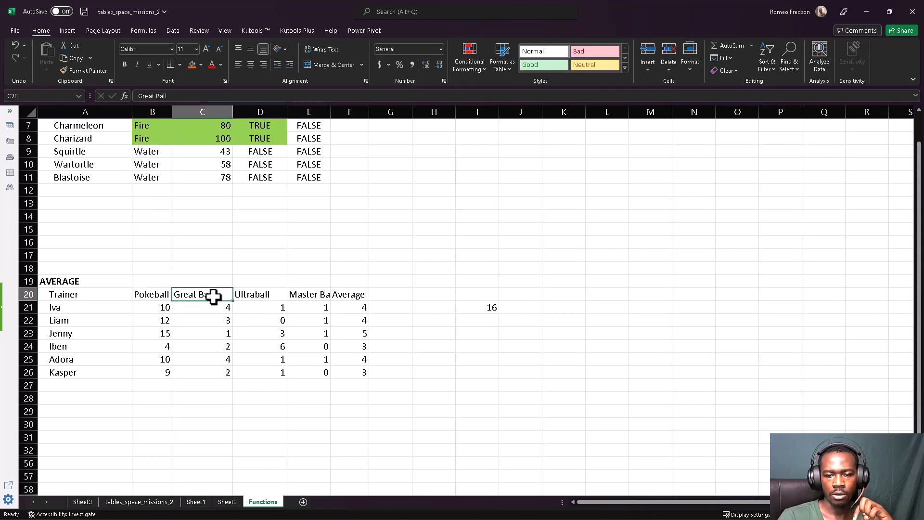
pyautogui.click(312, 296)
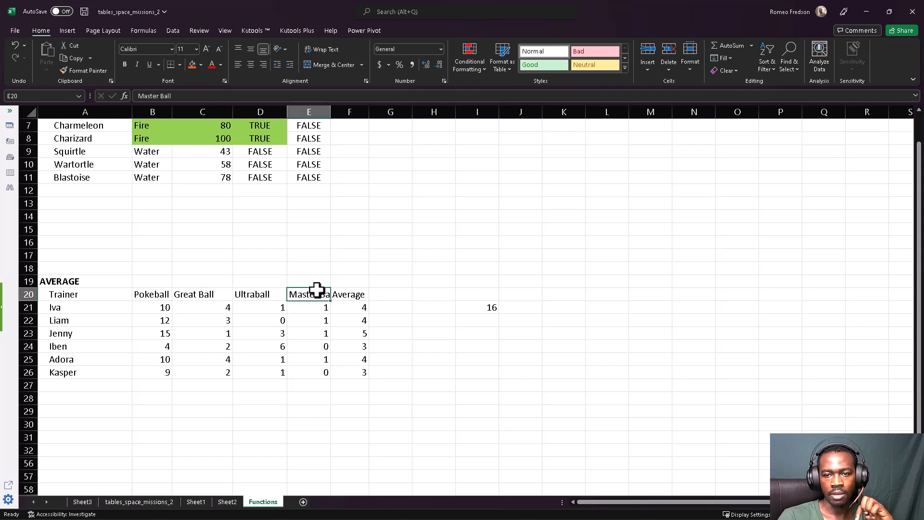
# Enter the ball type count 4 in I22 and divide the total by it in I23 with =I21/I22
pyautogui.click(487, 320)
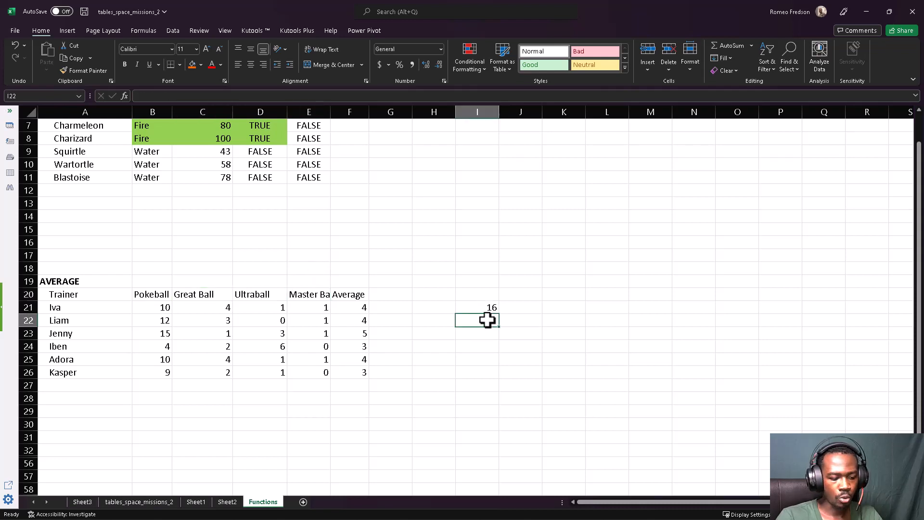
pyautogui.write('4')
pyautogui.click(472, 333)
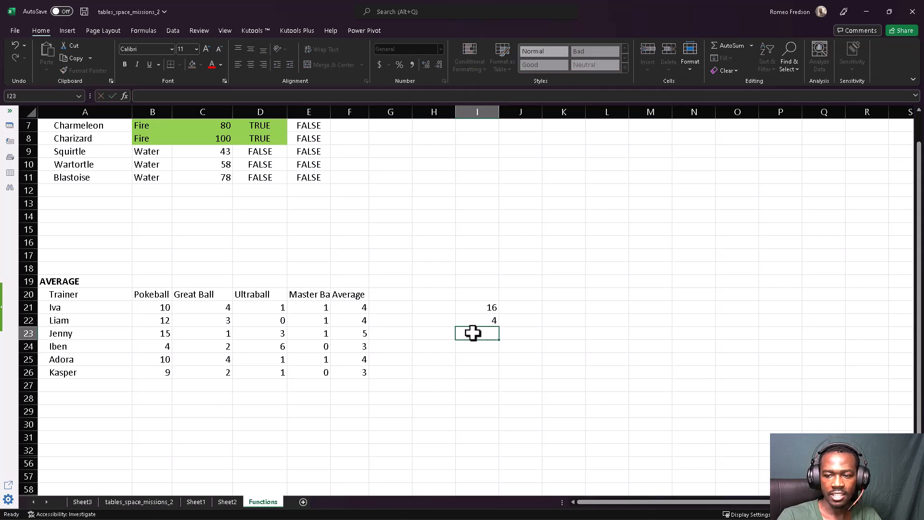
pyautogui.write('=')
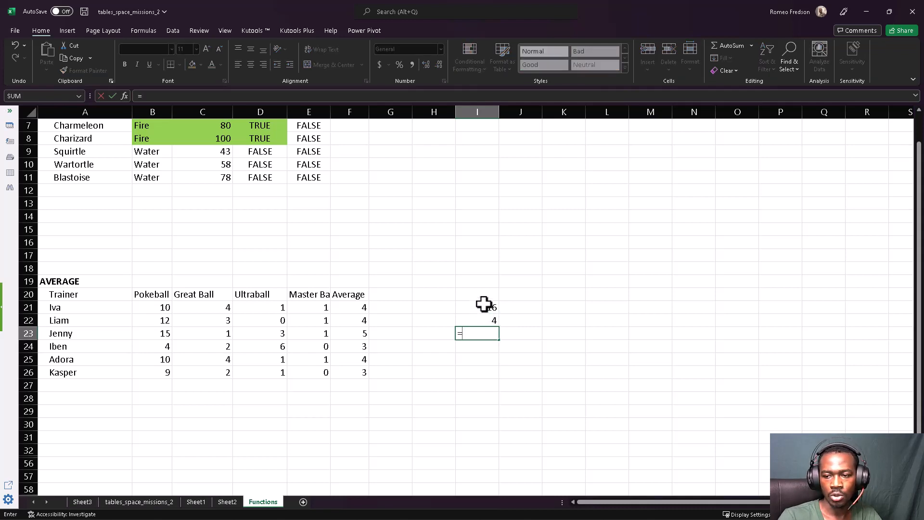
pyautogui.click(482, 307)
pyautogui.write('/')
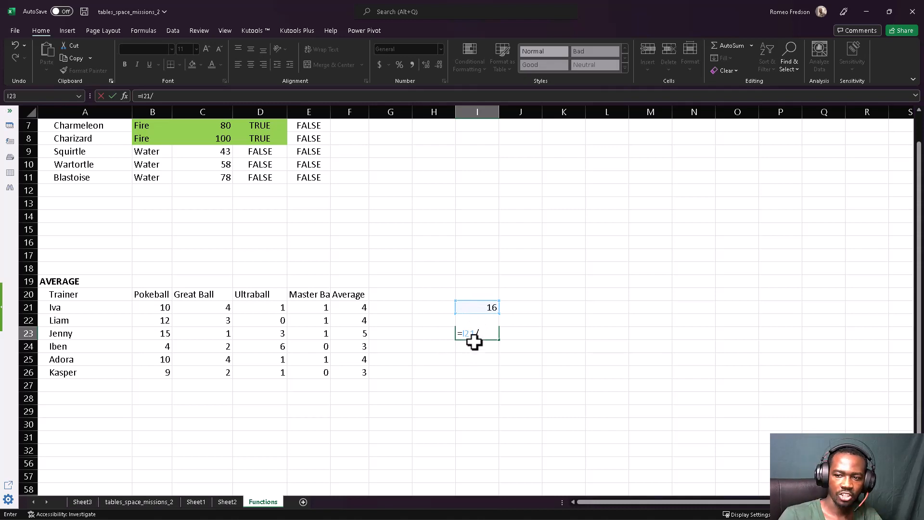
pyautogui.press('Up')
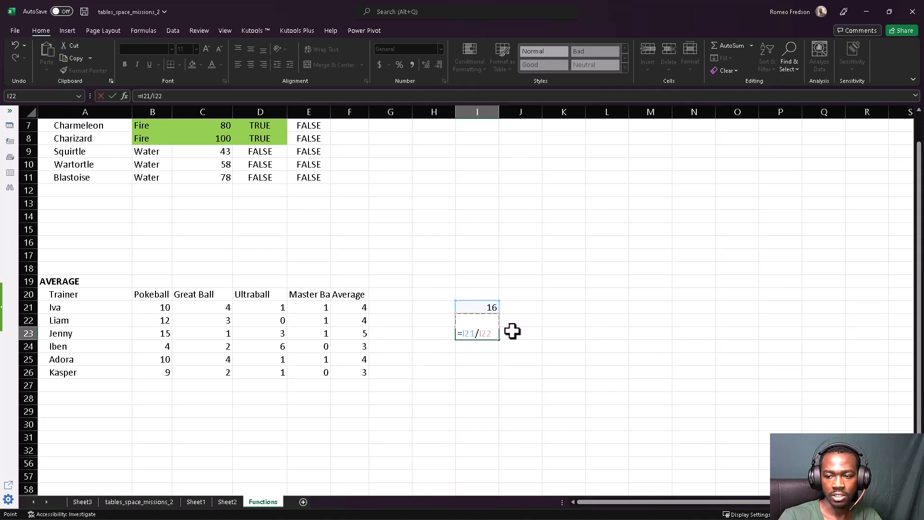
pyautogui.press('Return')
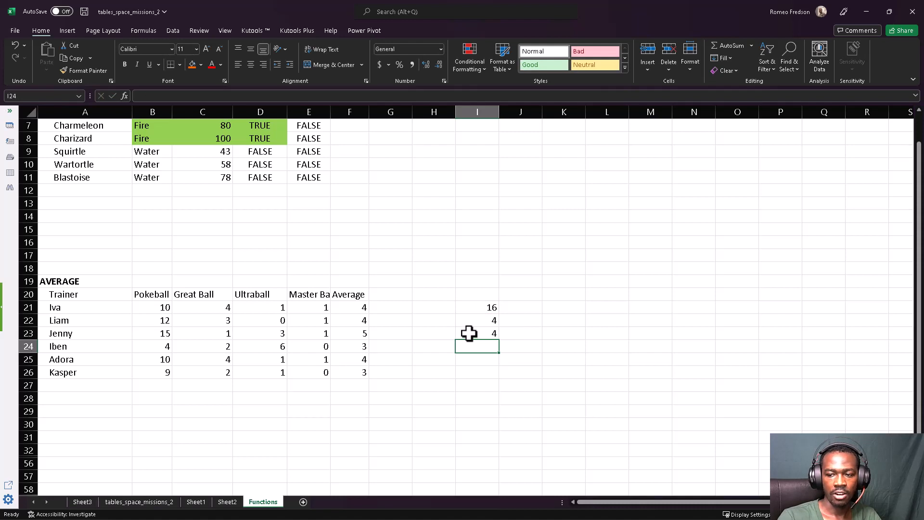
# Compare the manual division in I23 and its divisor in I22 with the AVERAGE formula in F21
pyautogui.click(470, 333)
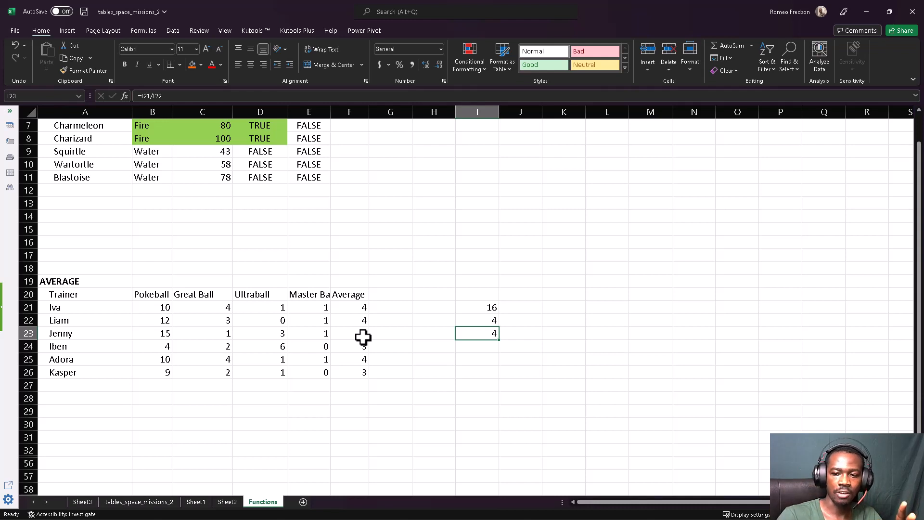
pyautogui.click(346, 312)
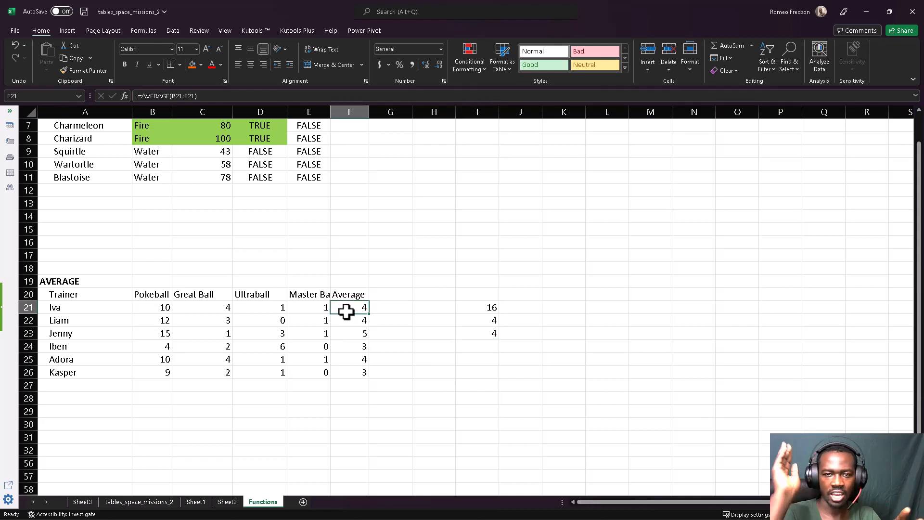
pyautogui.click(459, 324)
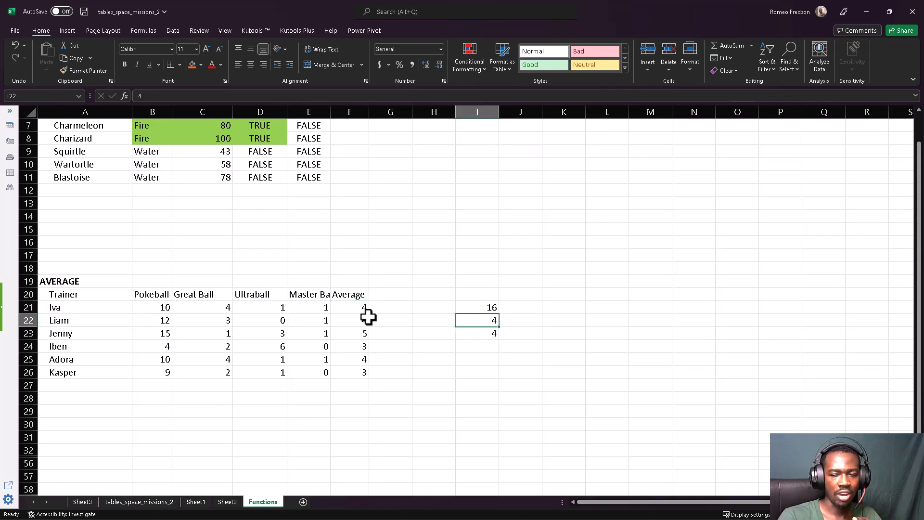
# Convert the trainer data in A20:E26 into a table with headers
pyautogui.moveTo(315, 372); pyautogui.dragTo(202, 308)
pyautogui.moveTo(99, 301); pyautogui.dragTo(67, 293)
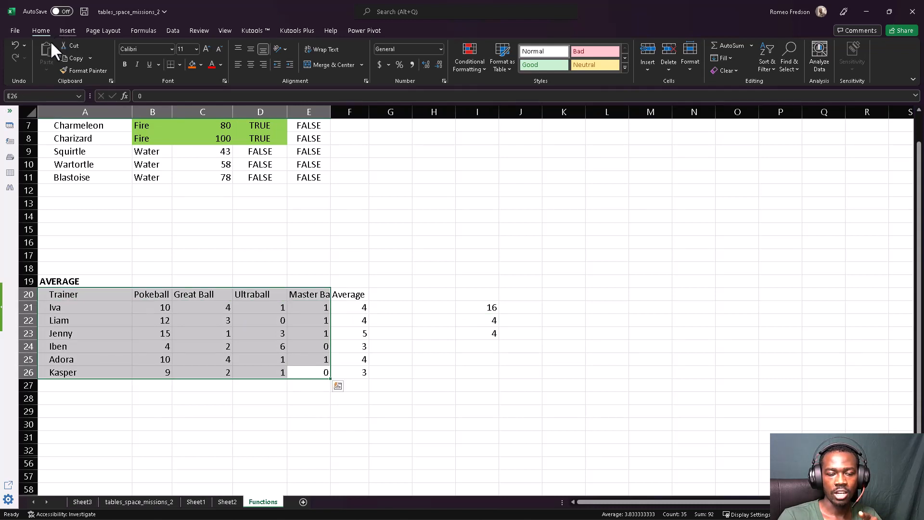
pyautogui.click(68, 30)
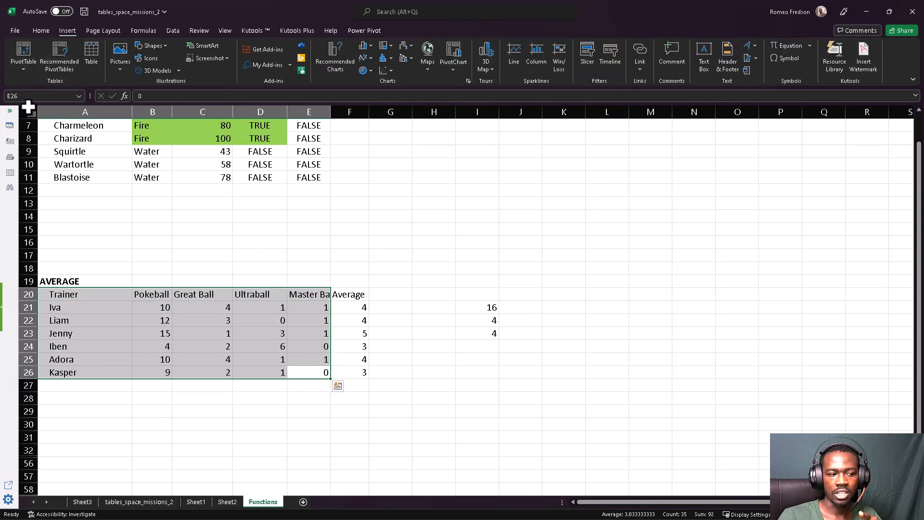
pyautogui.click(95, 54)
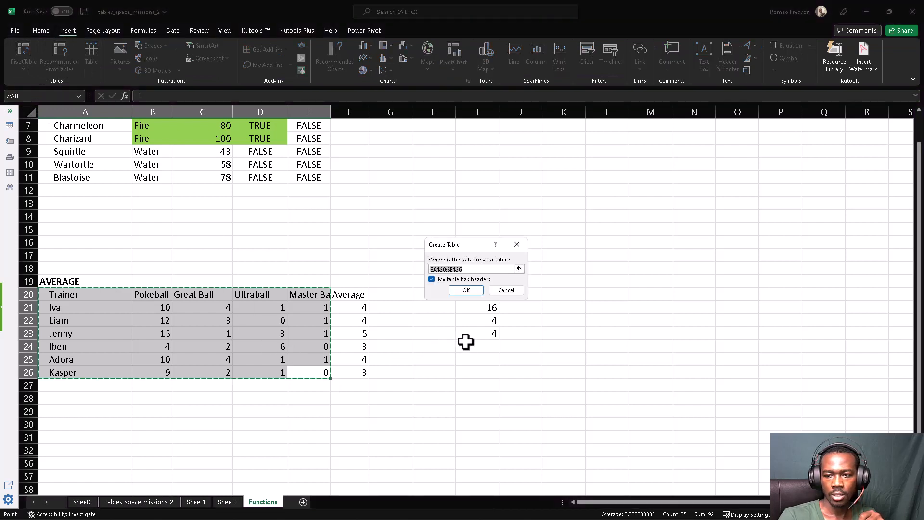
pyautogui.click(465, 290)
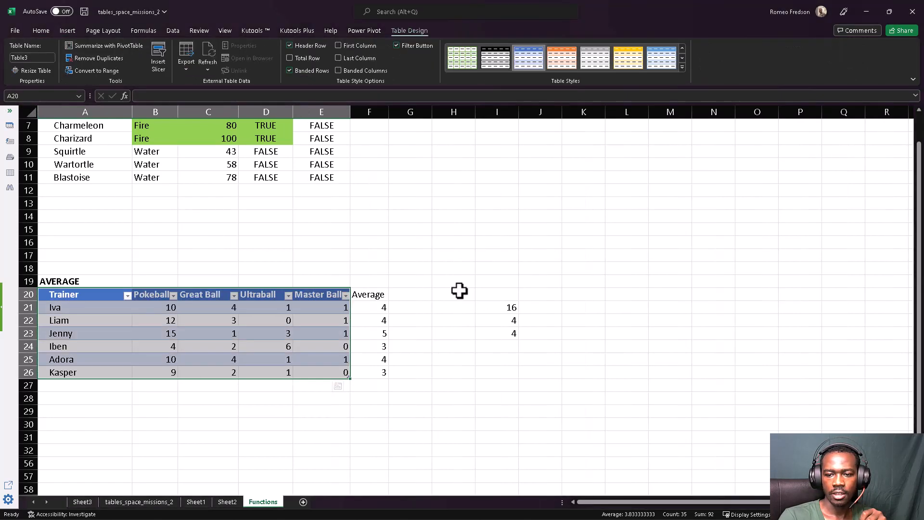
# Extend the table to include the Average column through F26 and clear that column's existing formulas below the header
pyautogui.click(363, 296)
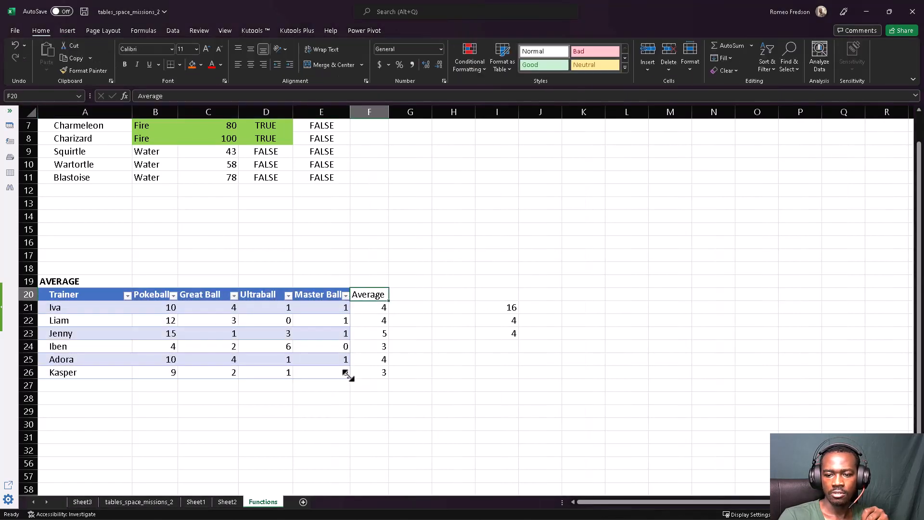
pyautogui.moveTo(347, 375); pyautogui.dragTo(387, 377)
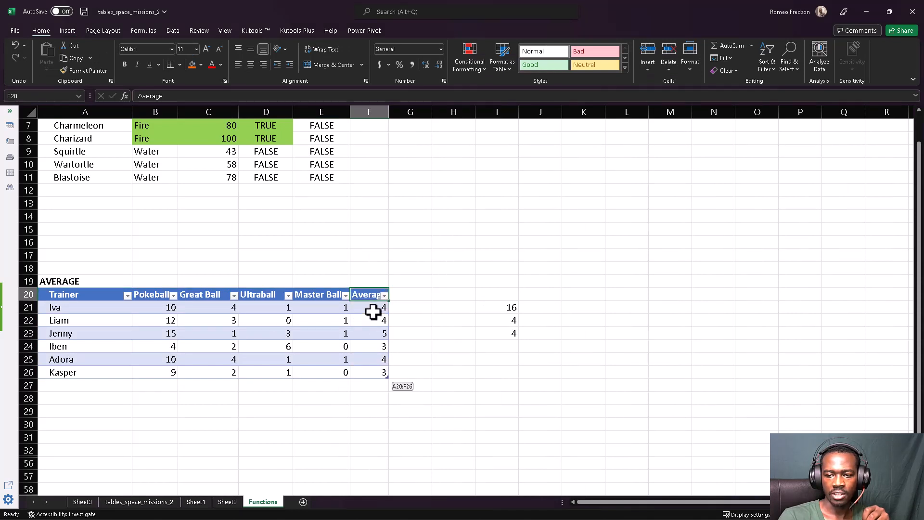
pyautogui.moveTo(373, 312); pyautogui.dragTo(377, 378)
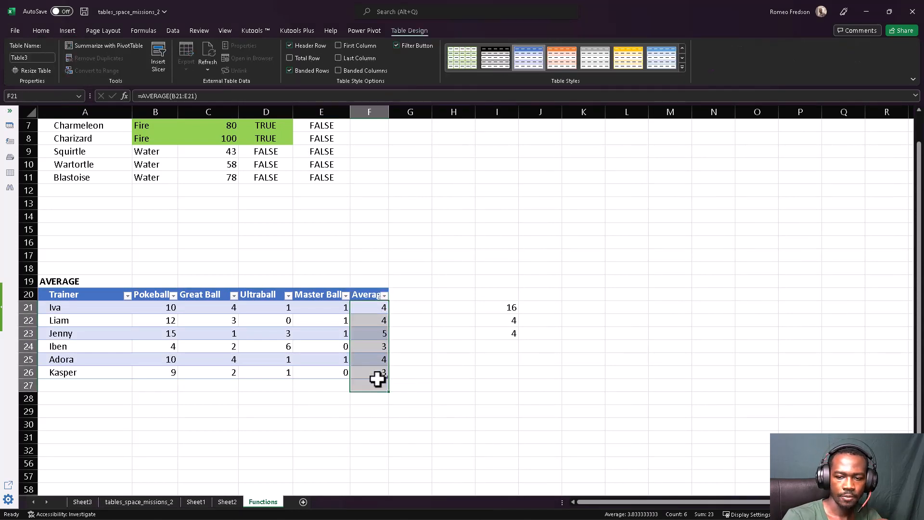
pyautogui.press('Delete')
# Fill the table's Average column by entering =AVERAGE(Table3[@[Pokeball]:[Master Ball]]) in F21
pyautogui.click(365, 306)
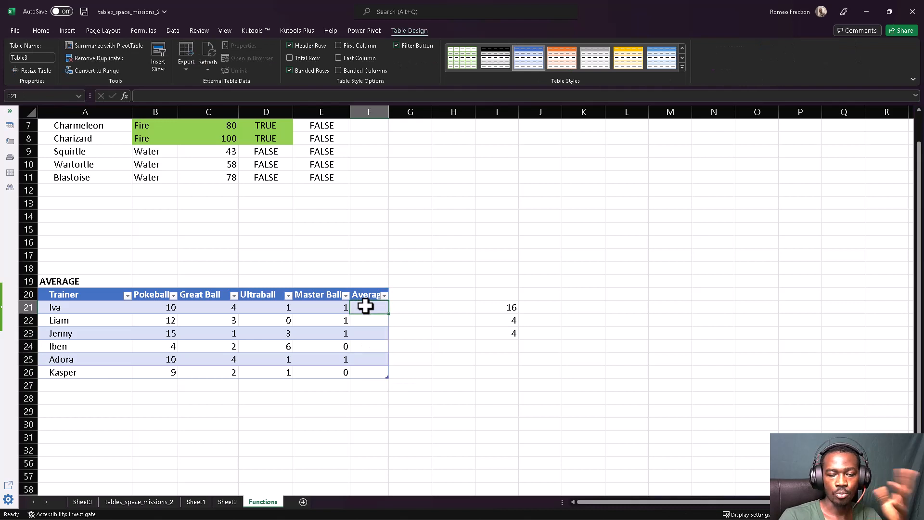
pyautogui.write('=AVE')
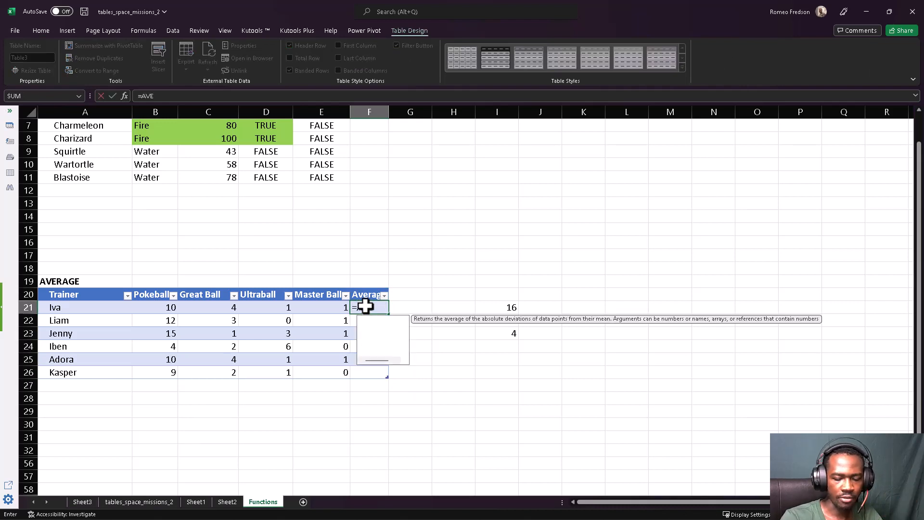
pyautogui.write('RA')
pyautogui.press('Tab')
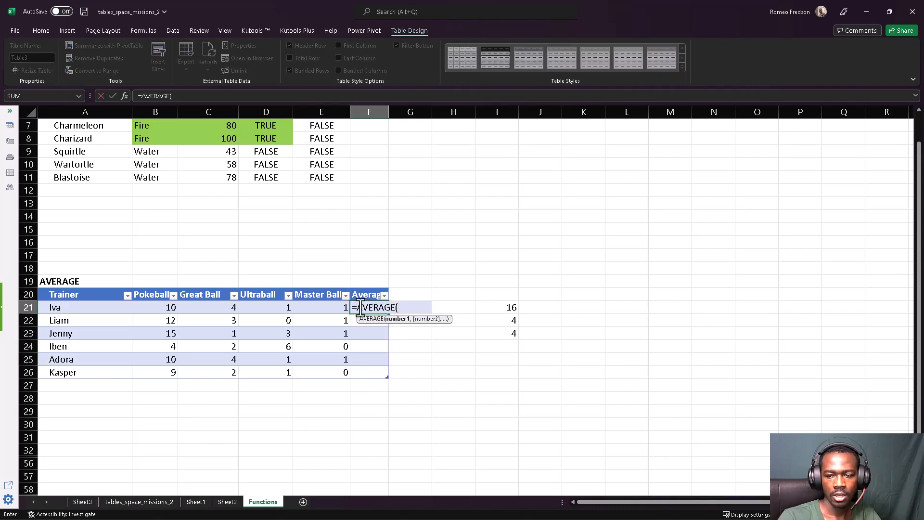
pyautogui.moveTo(145, 306); pyautogui.dragTo(328, 306)
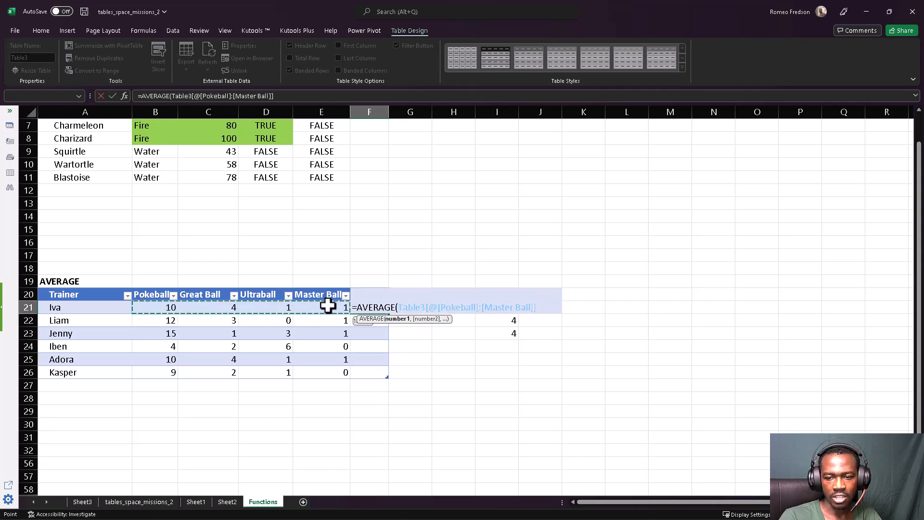
pyautogui.press('Return')
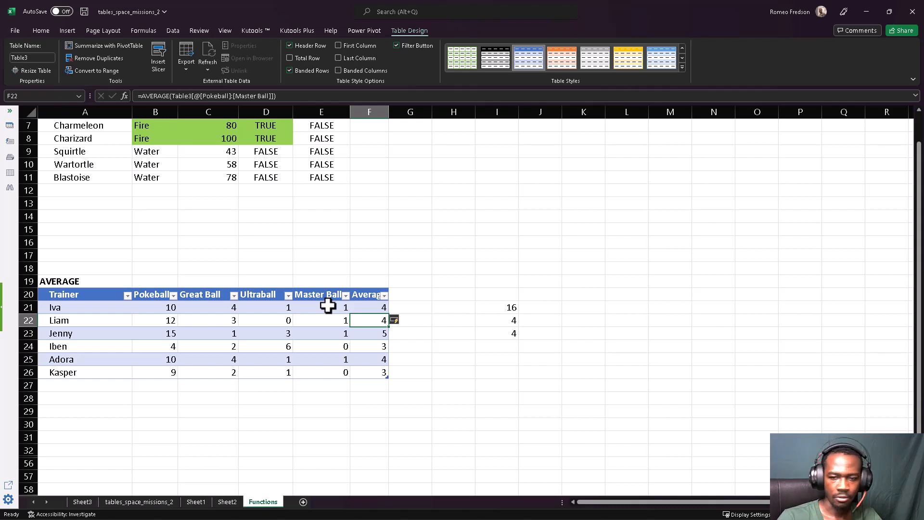
# Clear the manual average calculation beside the table in I21:I24
pyautogui.click(307, 358)
pyautogui.scroll(-1, 307, 357)
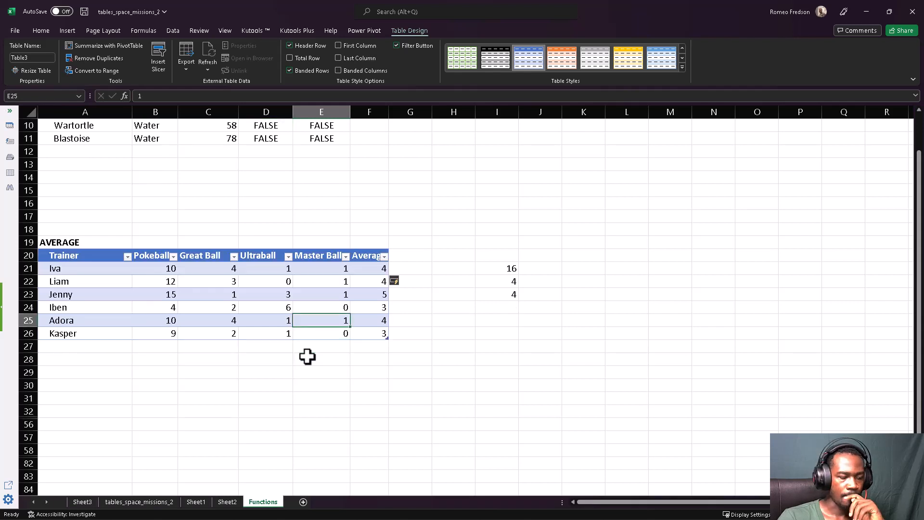
pyautogui.click(321, 370)
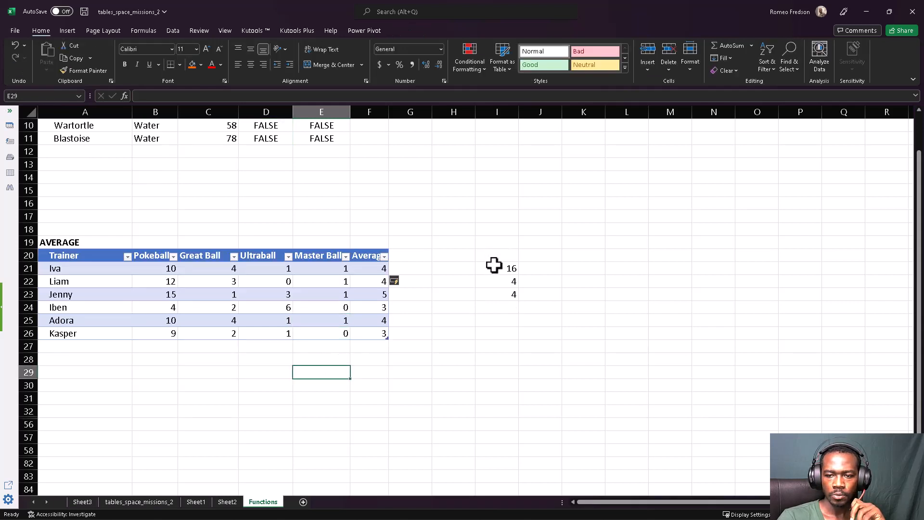
pyautogui.moveTo(495, 267); pyautogui.dragTo(510, 301)
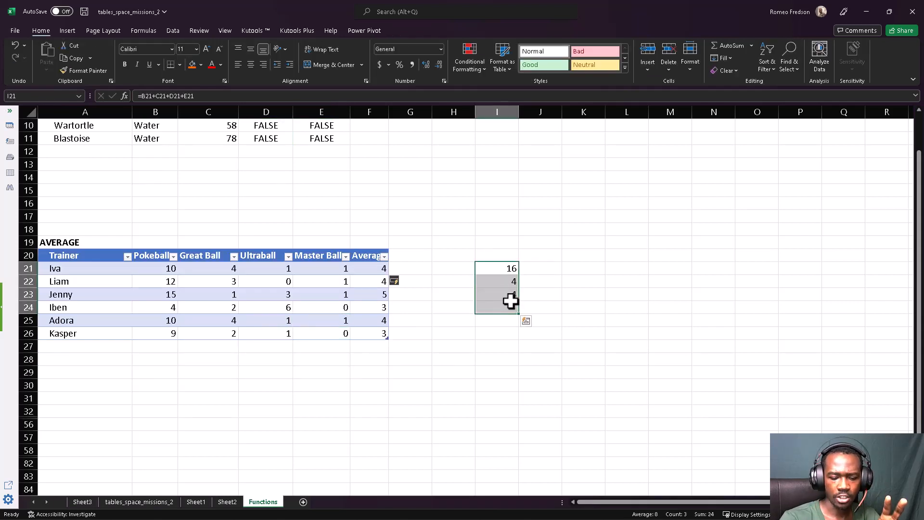
pyautogui.press('Delete')
pyautogui.click(424, 336)
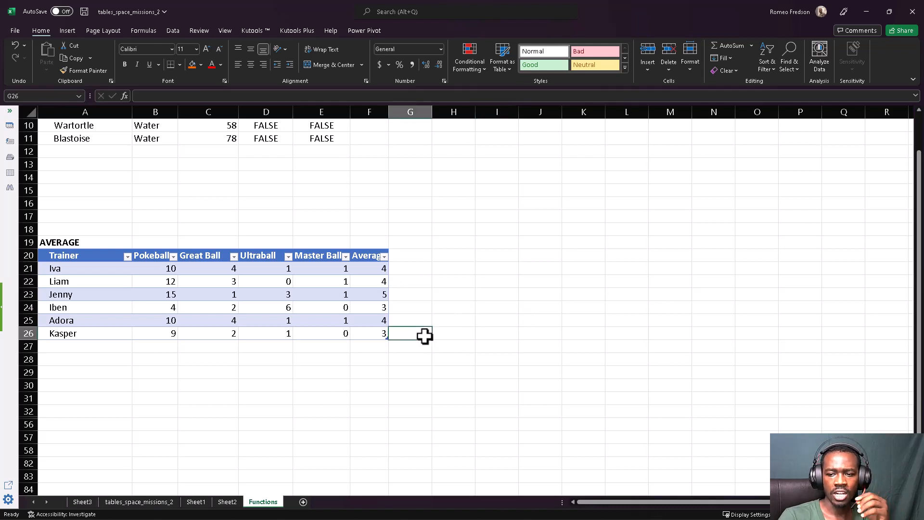